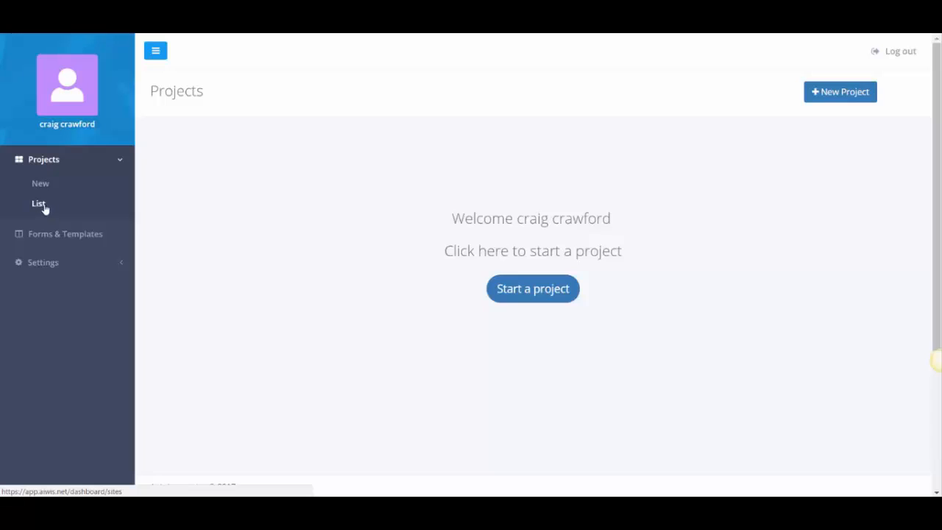
# In Forms & Templates, set the opt-in form's countdown to 10 June 1970, 10:00 AM and save.
pyautogui.click(50, 236)
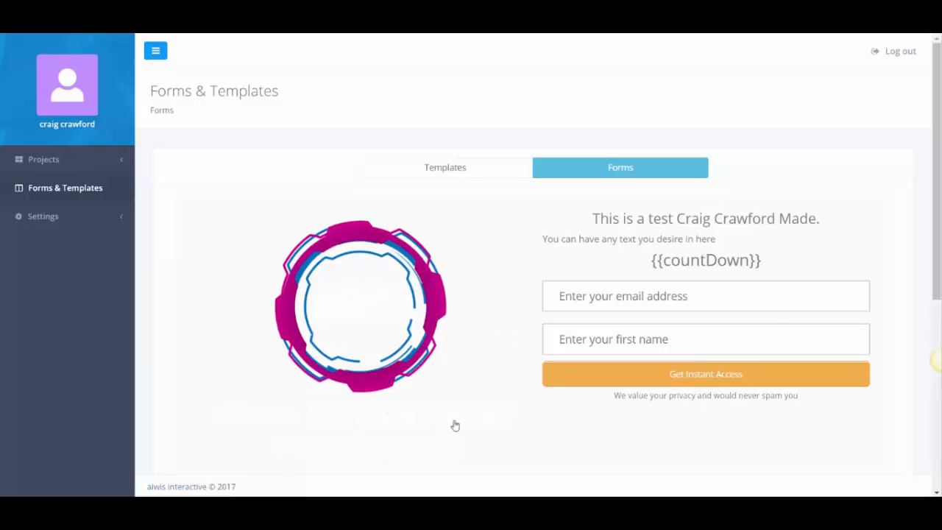
pyautogui.click(685, 251)
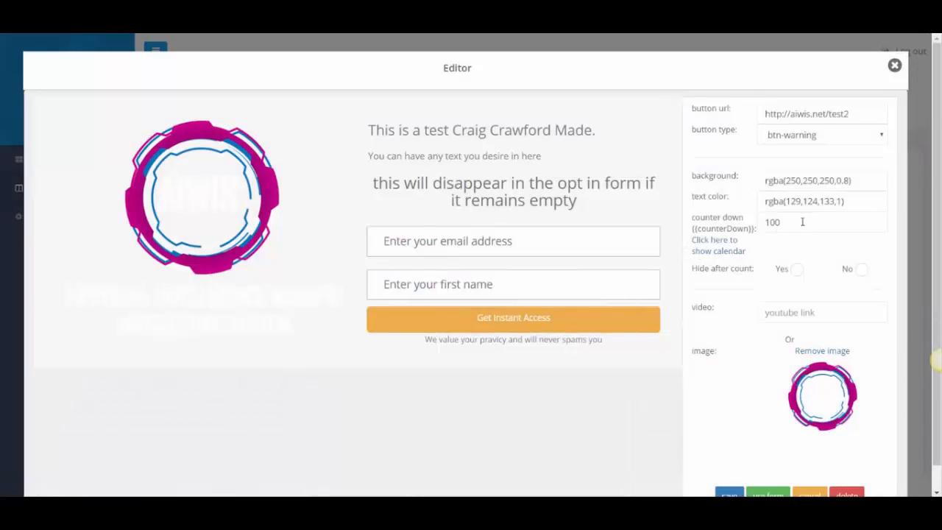
pyautogui.click(721, 248)
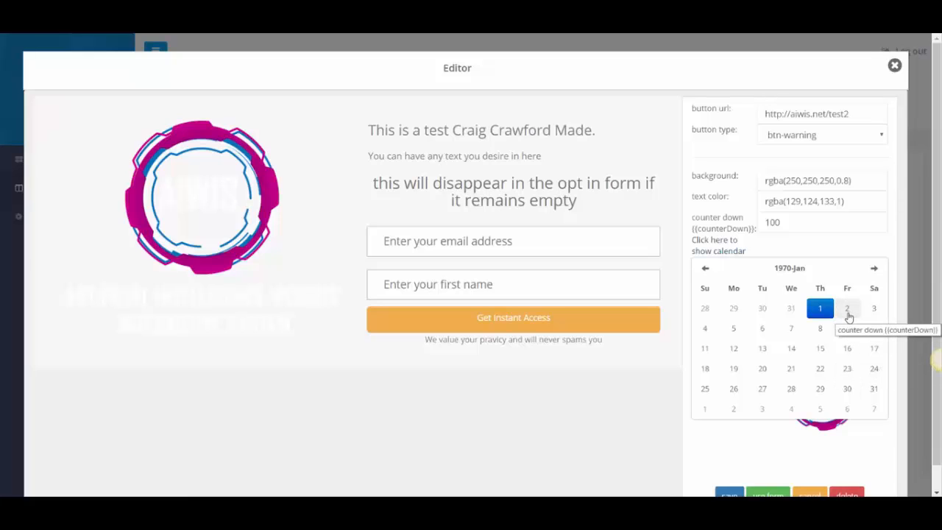
pyautogui.click(871, 269)
pyautogui.click(871, 270)
pyautogui.click(870, 270)
pyautogui.click(870, 269)
pyautogui.click(870, 270)
pyautogui.click(870, 270)
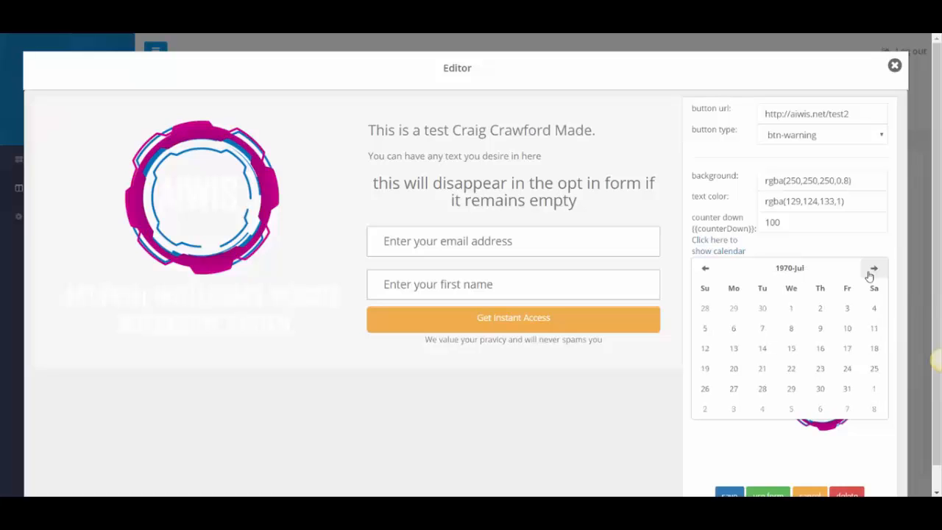
pyautogui.click(705, 267)
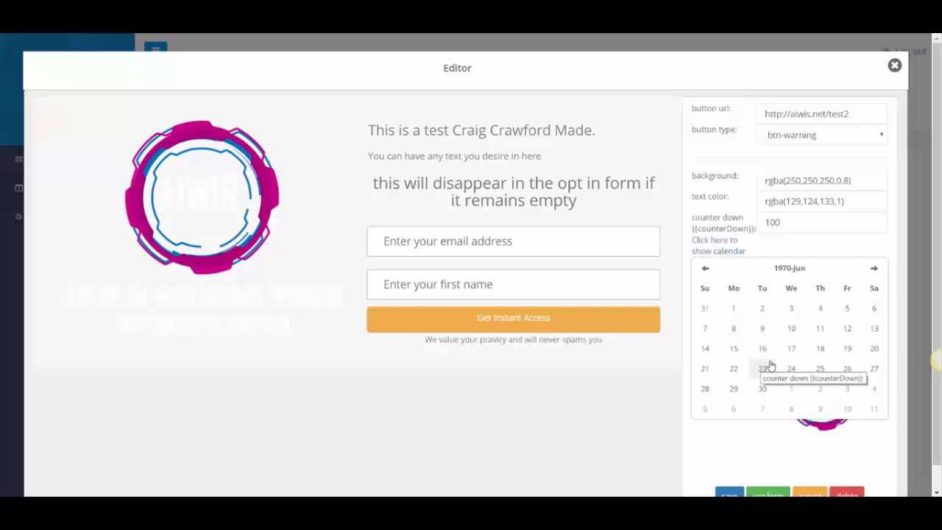
pyautogui.click(789, 329)
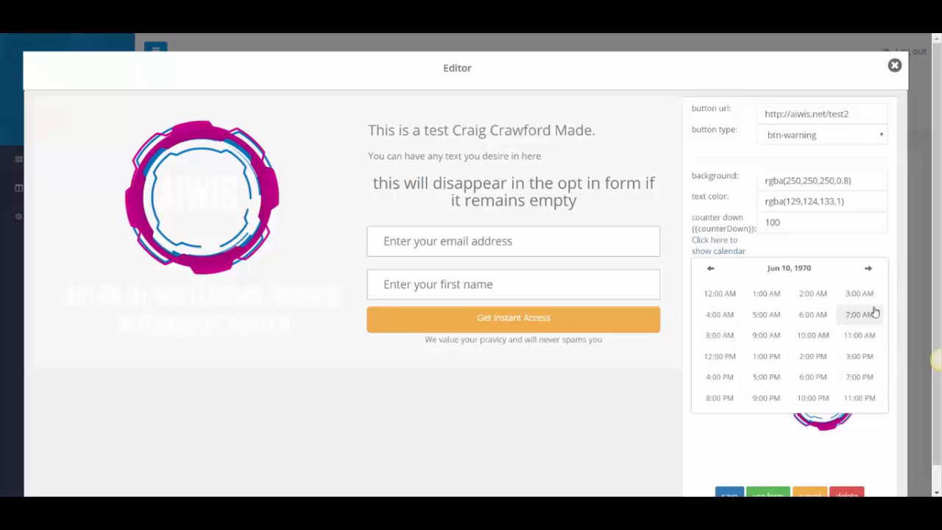
pyautogui.click(812, 337)
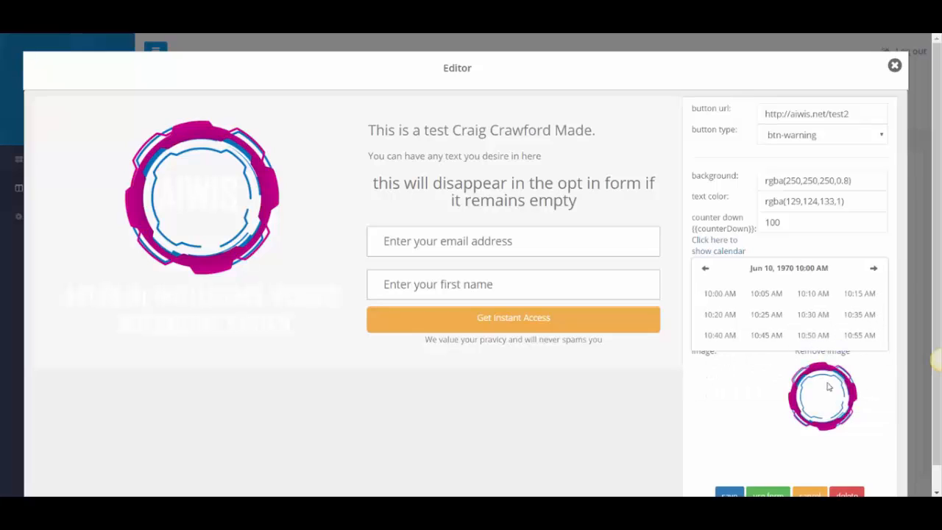
pyautogui.click(733, 423)
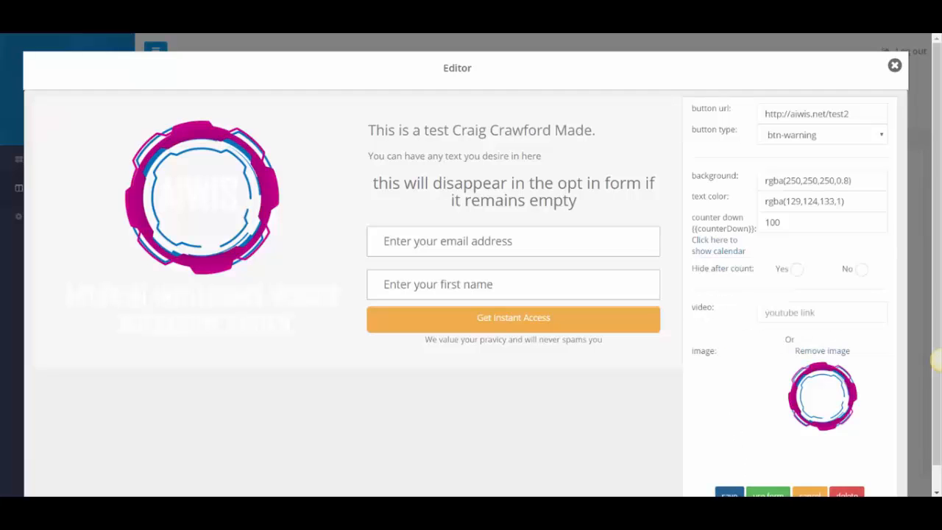
pyautogui.click(729, 492)
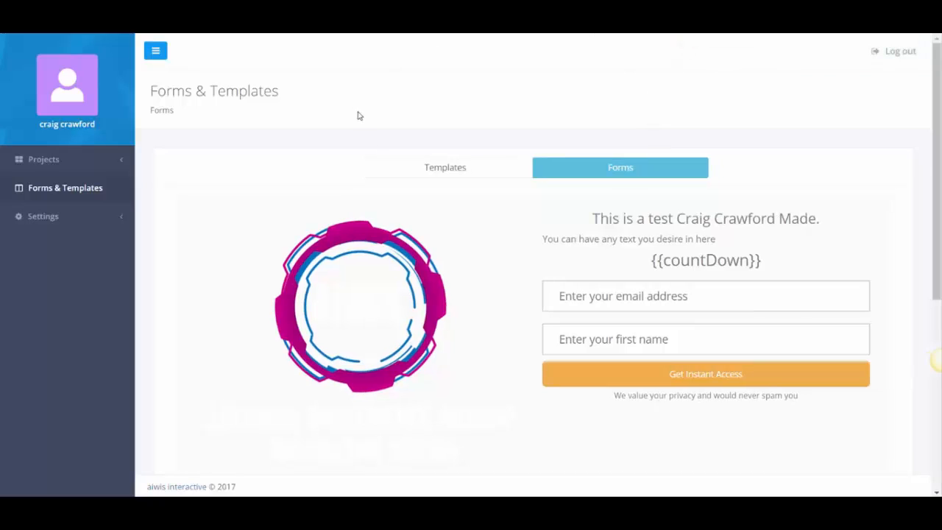
pyautogui.click(73, 164)
pyautogui.click(63, 183)
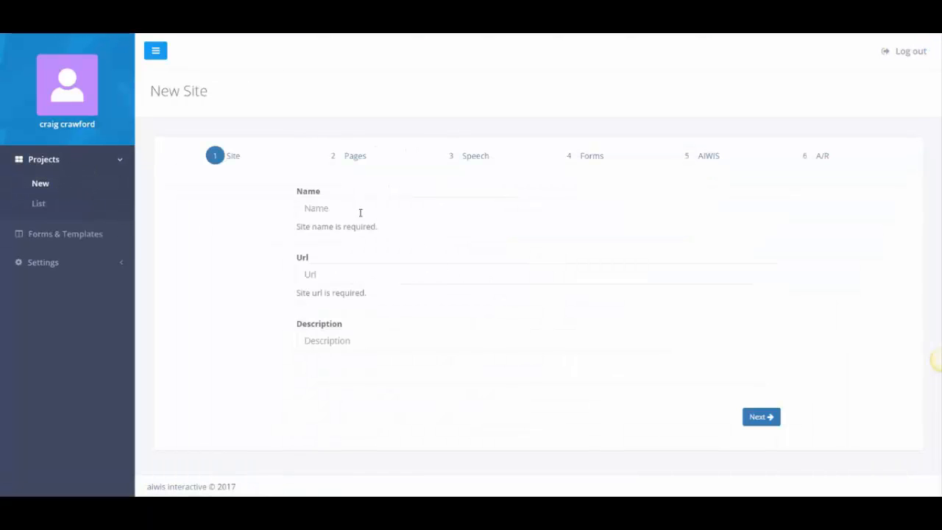
pyautogui.click(354, 214)
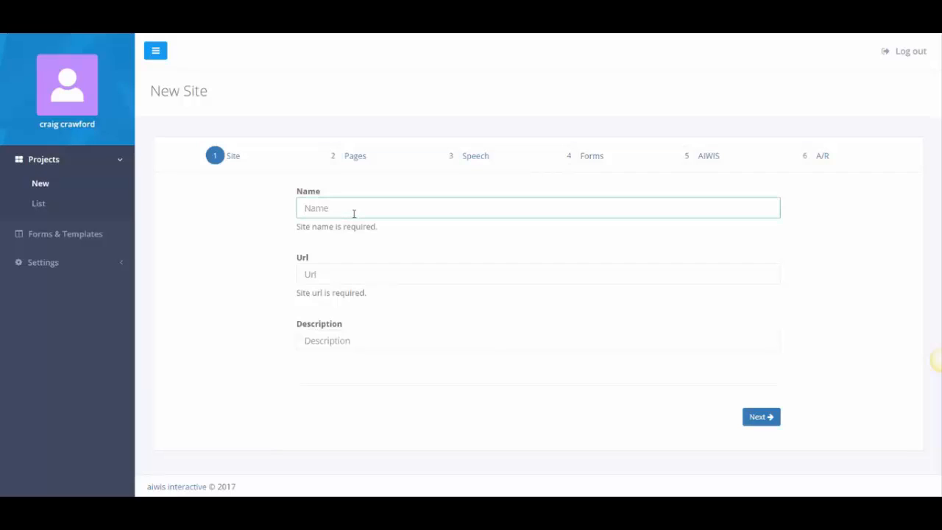
pyautogui.write('Aiwis demo')
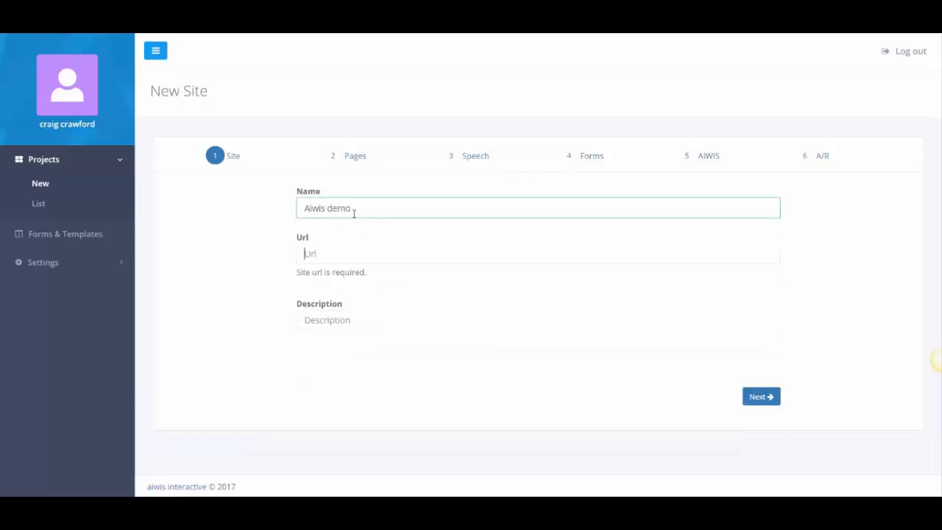
pyautogui.press('Tab')
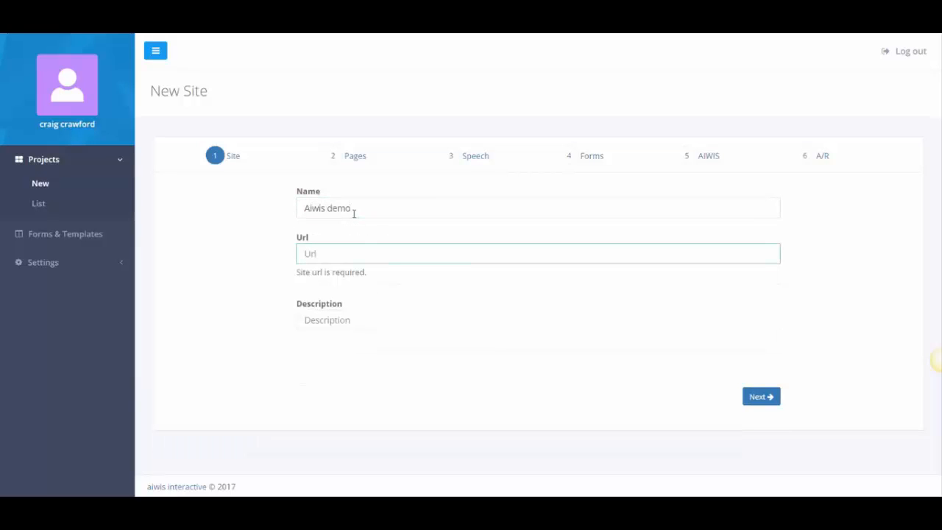
pyautogui.write('http://aiwis.net/test')
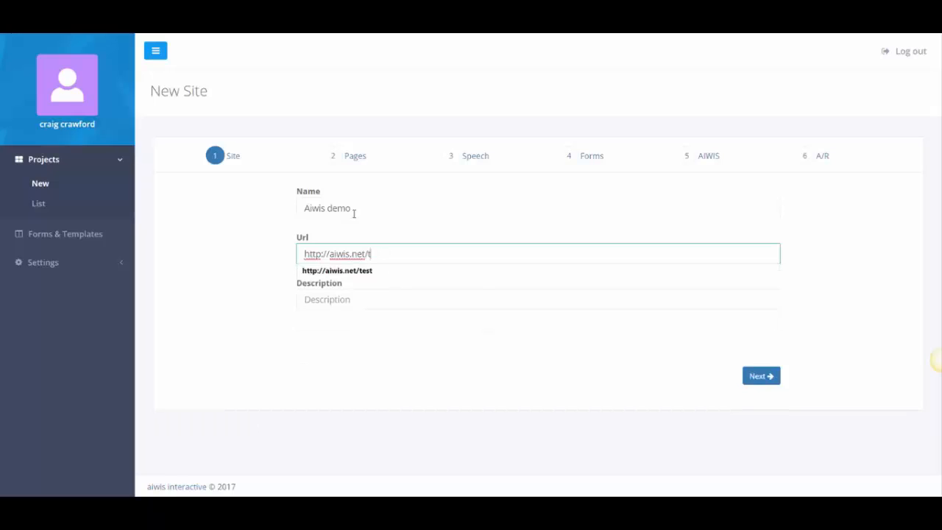
pyautogui.press('BackSpace')
pyautogui.press('BackSpace')
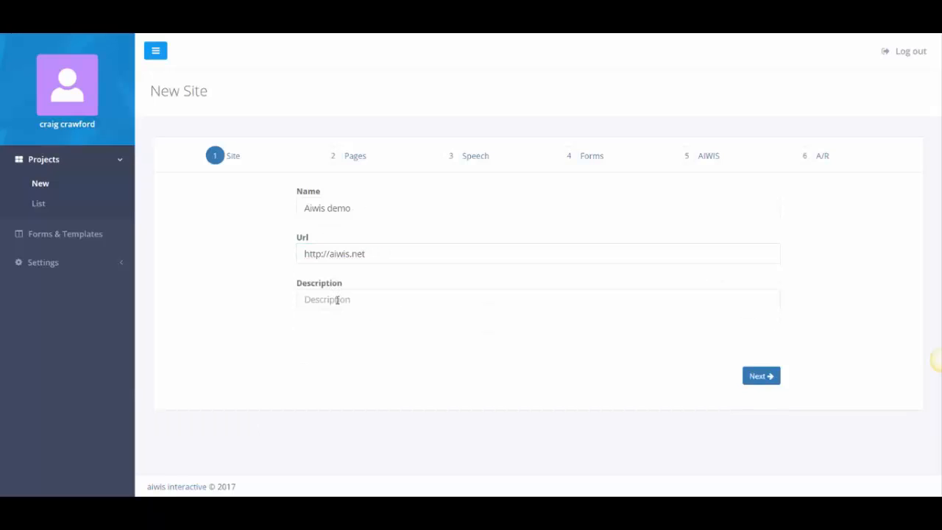
# Add the description 'This is a test! Lets make some magic happen!' and continue to Pages.
pyautogui.click(337, 300)
pyautogui.write('Thi')
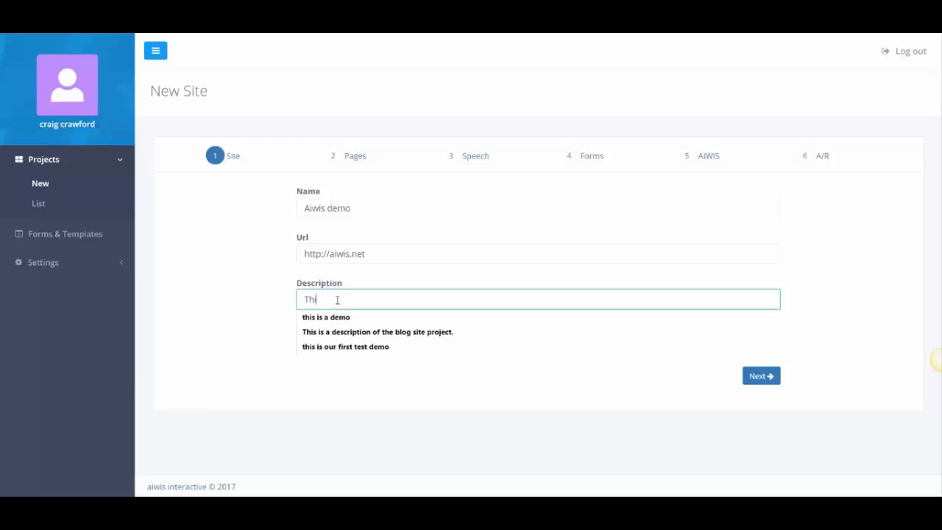
pyautogui.write('s is a te')
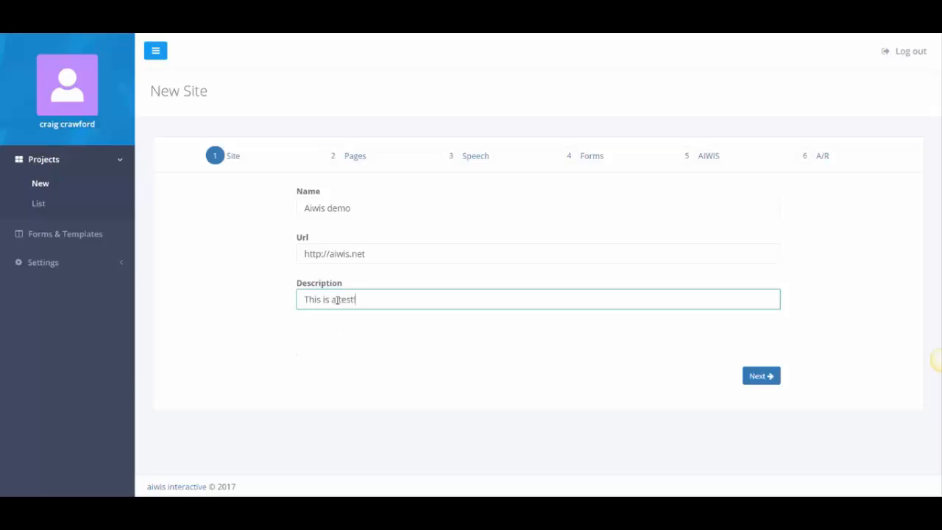
pyautogui.write('st! Lets make some magic happen')
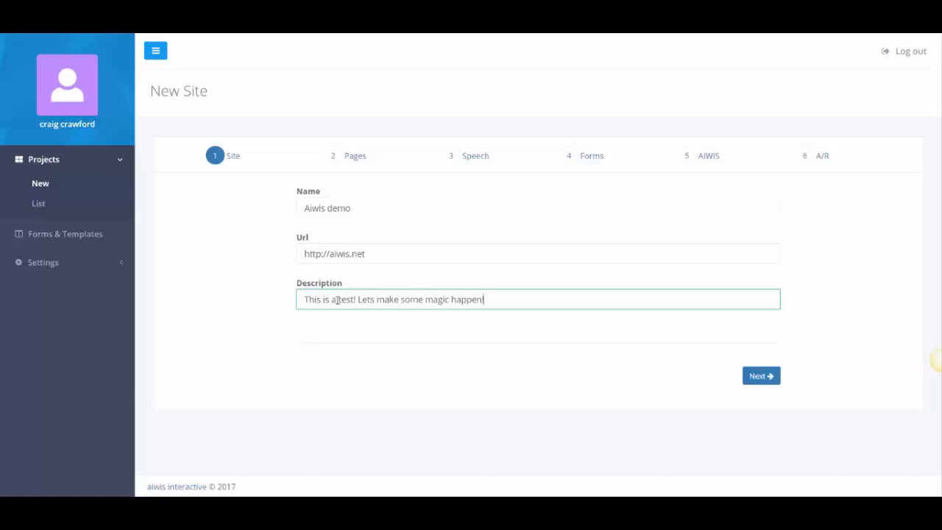
pyautogui.click(762, 378)
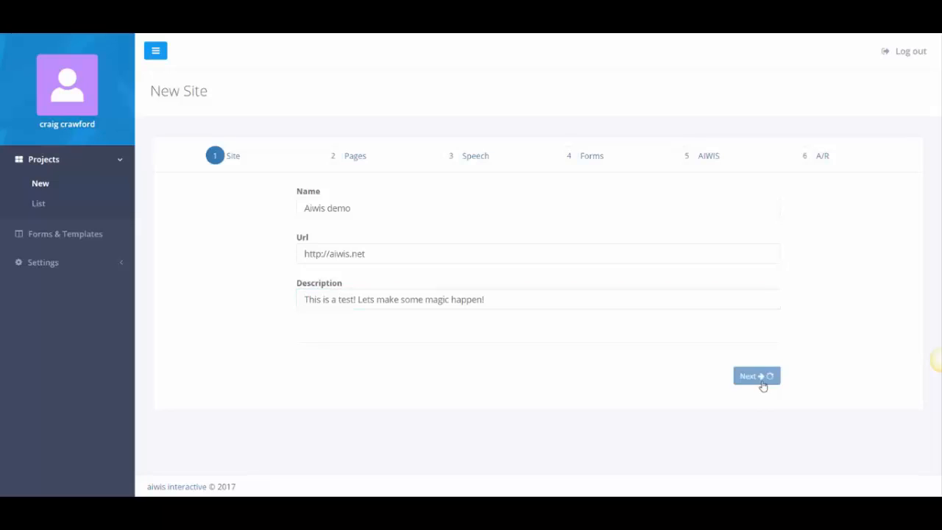
pyautogui.click(332, 209)
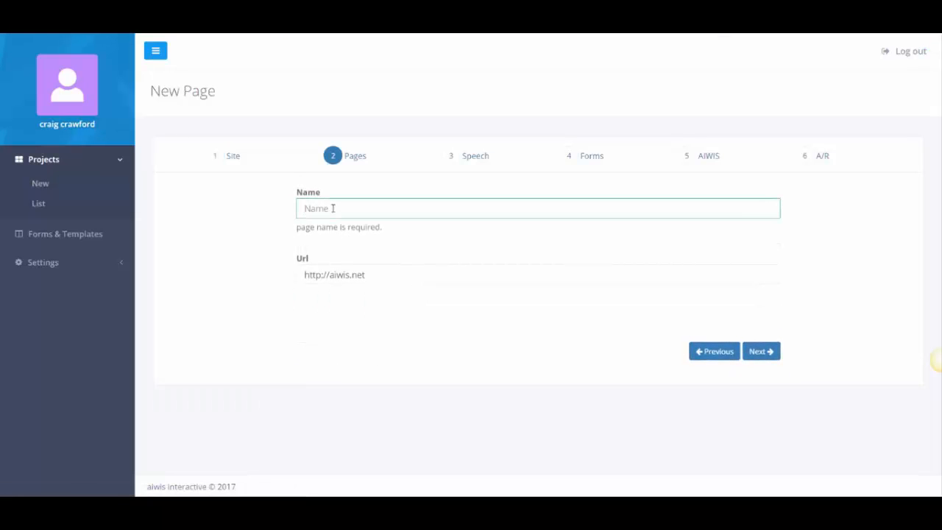
pyautogui.write('TEst 1')
pyautogui.press('Tab')
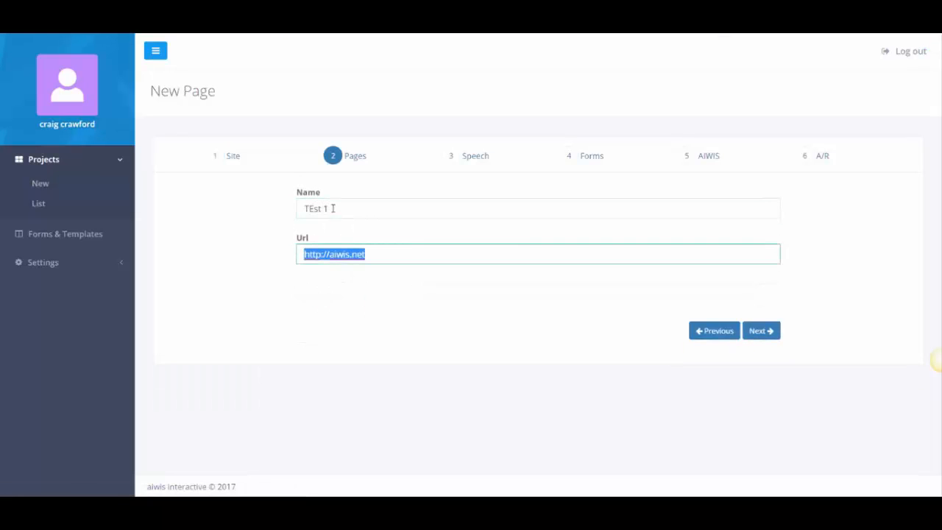
pyautogui.doubleClick(321, 209)
pyautogui.write('TEST')
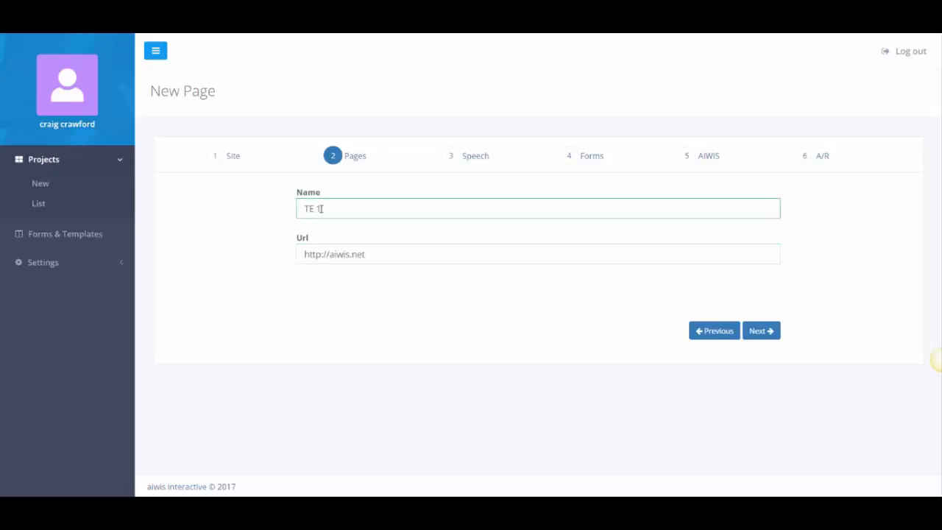
pyautogui.press('Tab')
pyautogui.press('Right')
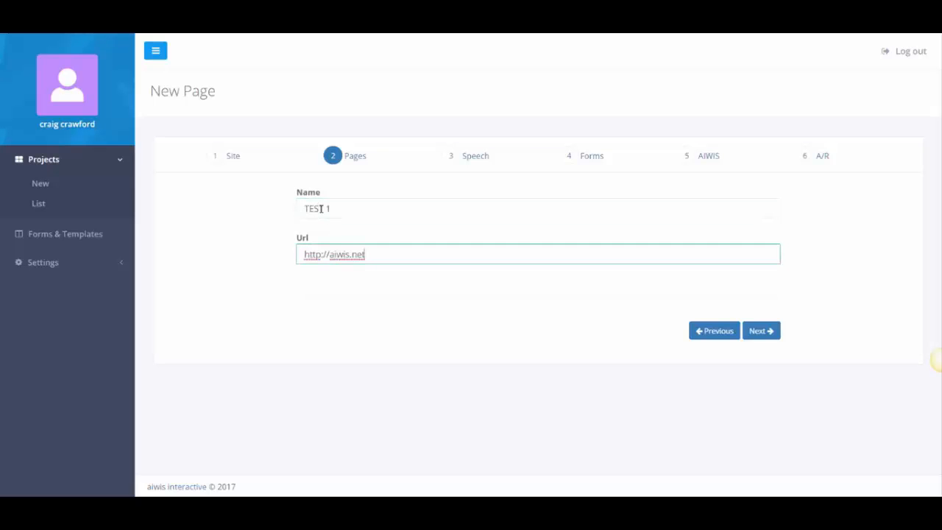
pyautogui.hotkey('ctrl', 'a')
pyautogui.write('http://aiwis.net/test/')
# Write the First Audio Message 'Hi there please enter your name and email to show just how kickass Aiwis can be!'.
pyautogui.click(755, 332)
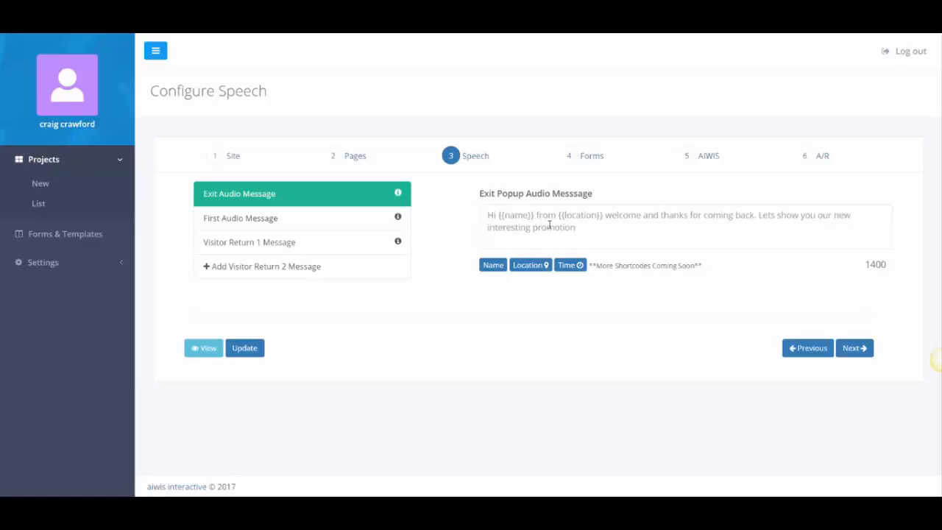
pyautogui.click(267, 219)
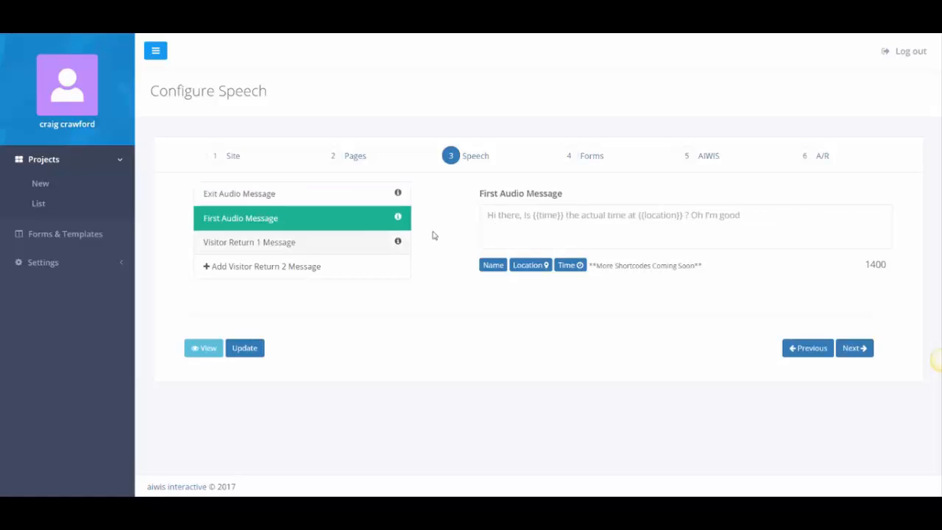
pyautogui.click(542, 231)
pyautogui.write('Hi the')
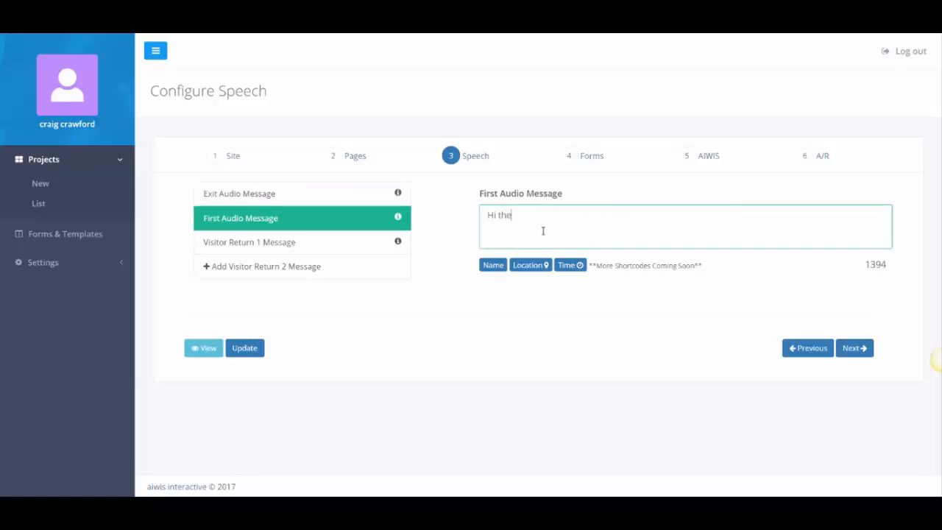
pyautogui.write('re please enter your name and email')
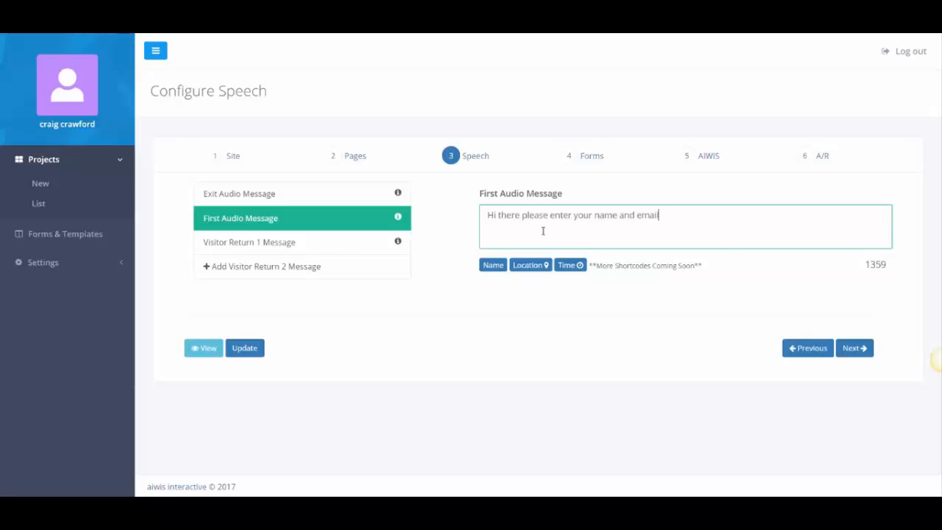
pyautogui.write(' to show just how kickass')
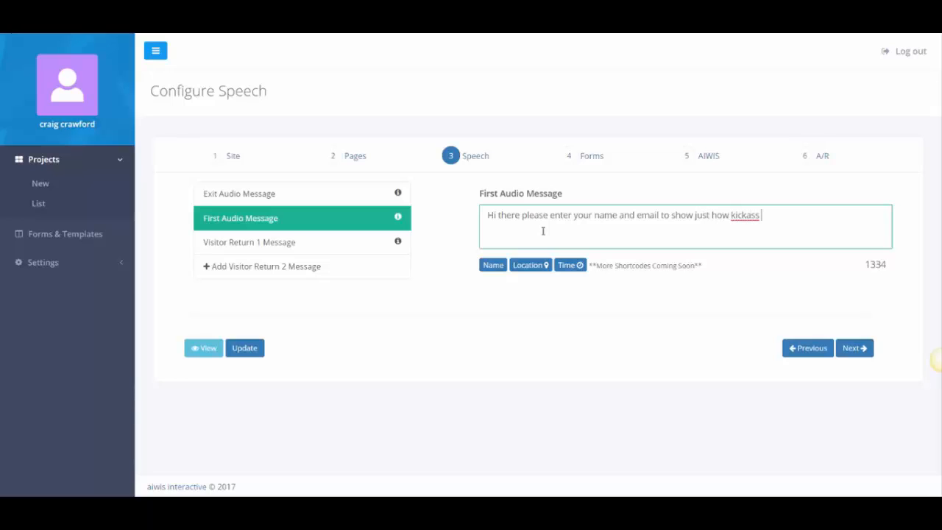
pyautogui.write(' Aiwis can be!')
# Add the demonstration sentence as a second line, correcting 'amaing' to 'amazing'.
pyautogui.press('Return')
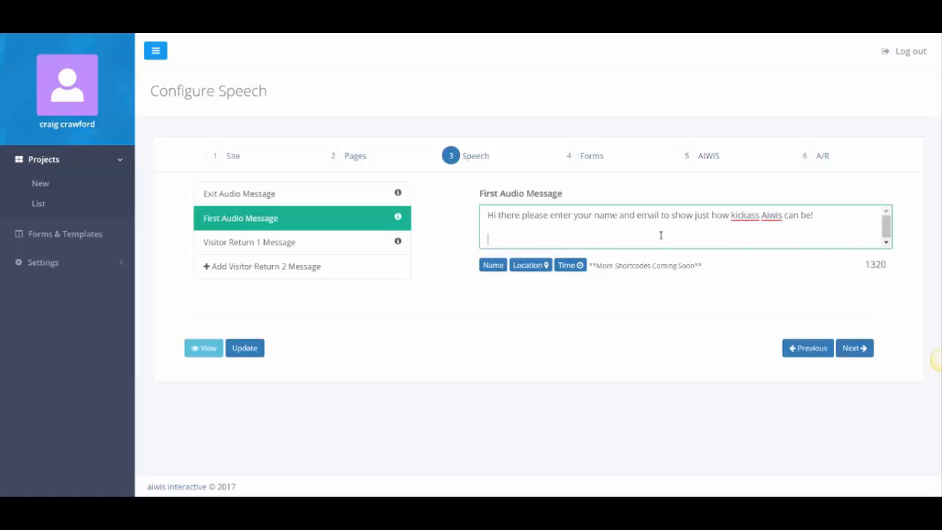
pyautogui.write("We're going to show a d")
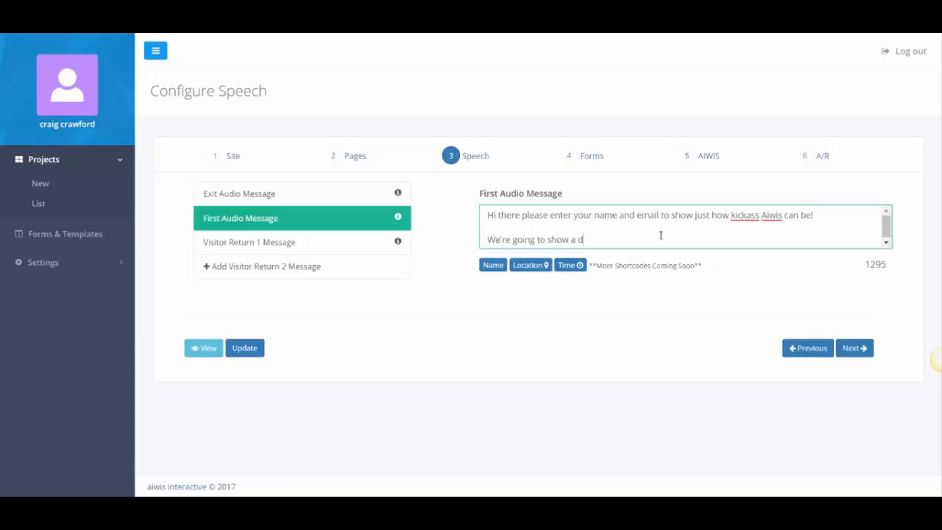
pyautogui.write('emonstration for you to see how amaing')
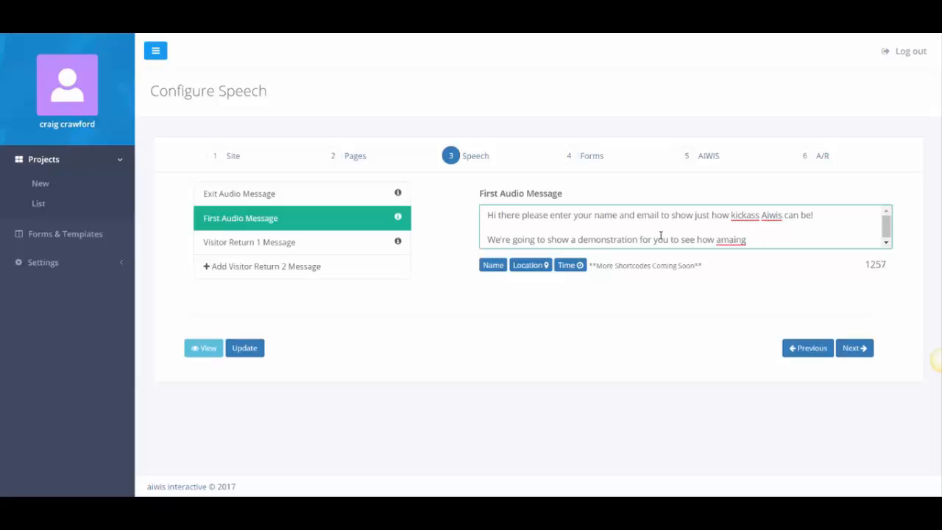
pyautogui.write(' it works!')
pyautogui.press('super')
pyautogui.press('super')
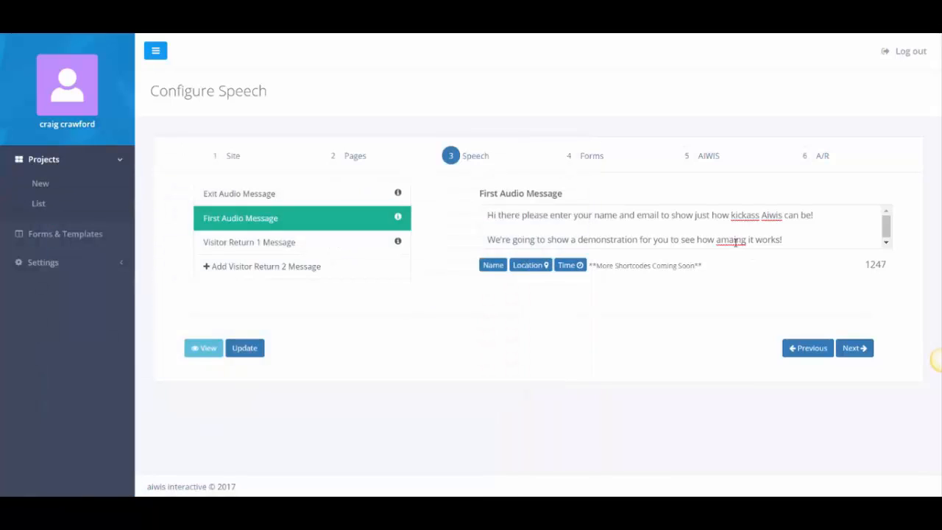
pyautogui.click(734, 242)
pyautogui.write('z')
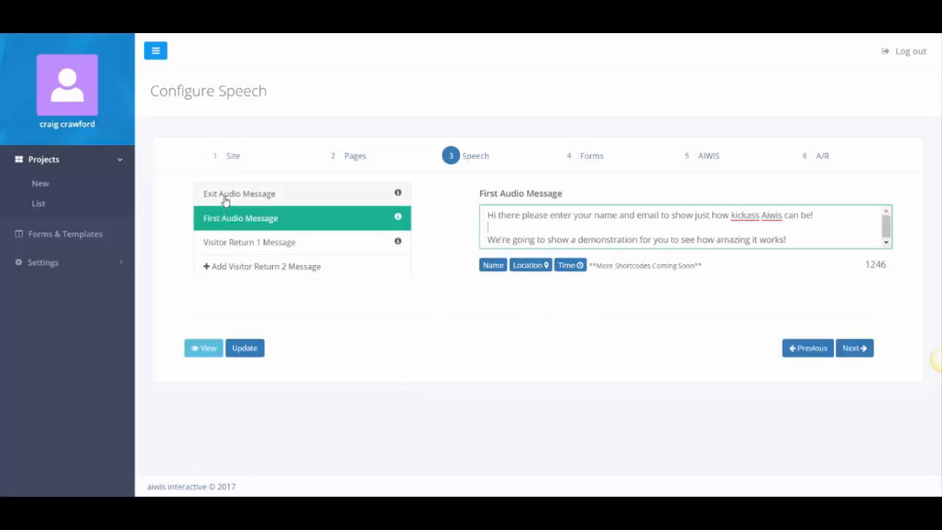
pyautogui.moveTo(398, 196)
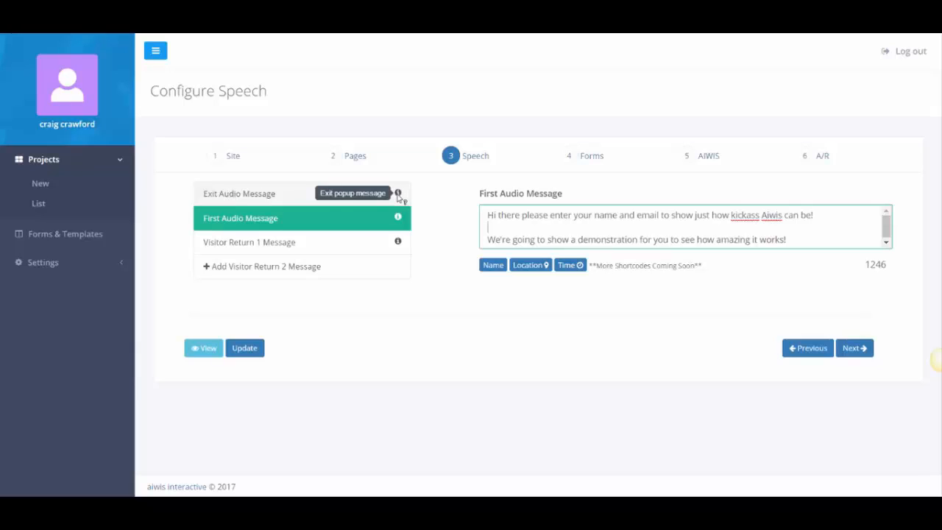
pyautogui.moveTo(401, 221)
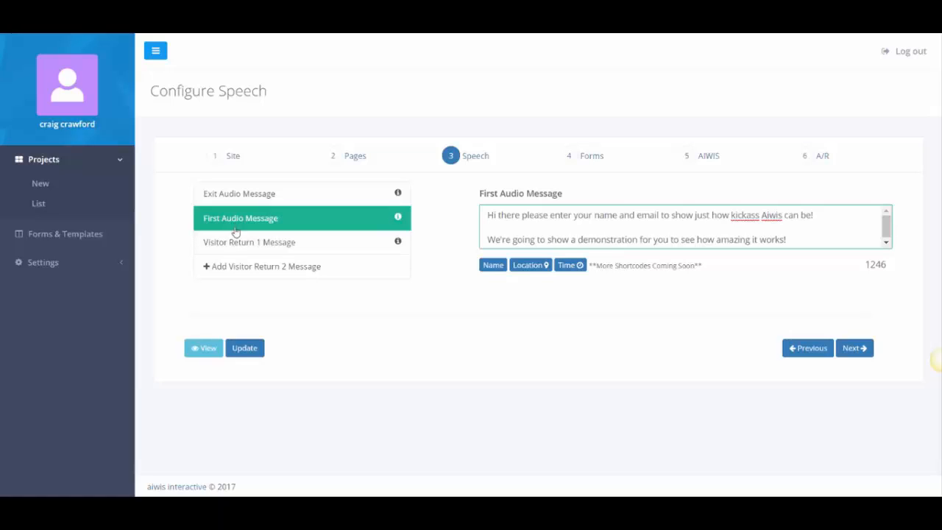
# Start the Visitor Return 1 Message with 'Hey {{name}}, i hop you're are having a lovely day'.
pyautogui.click(240, 243)
pyautogui.click(520, 234)
pyautogui.write('Hey')
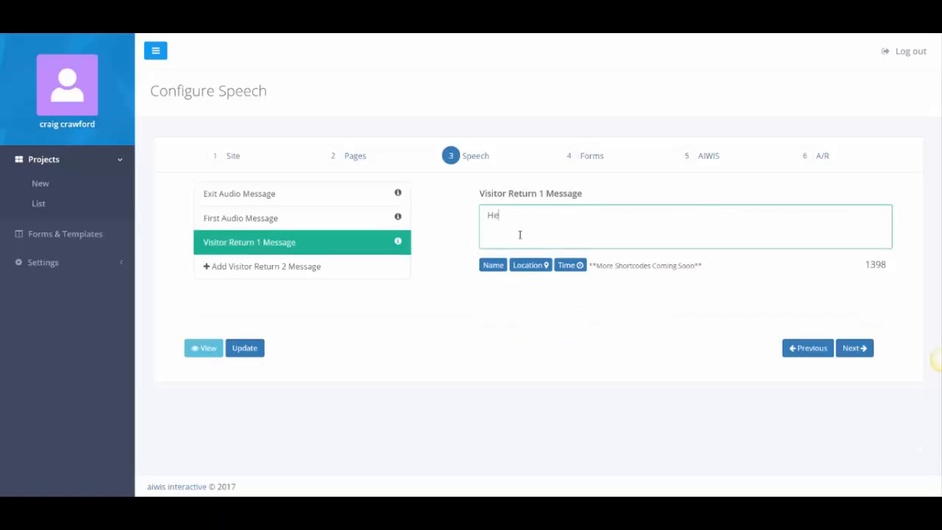
pyautogui.click(501, 265)
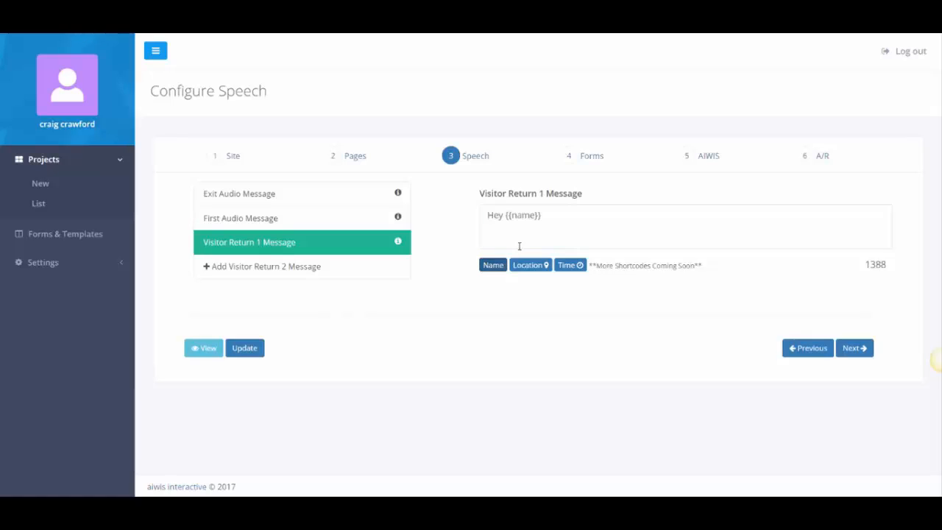
pyautogui.click(554, 224)
pyautogui.write(', i hop')
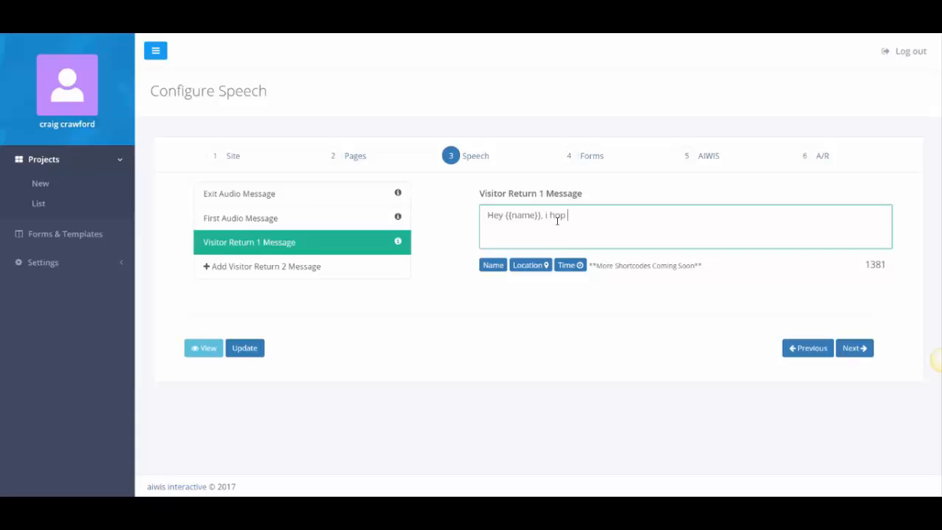
pyautogui.write(" you're are having a lovel")
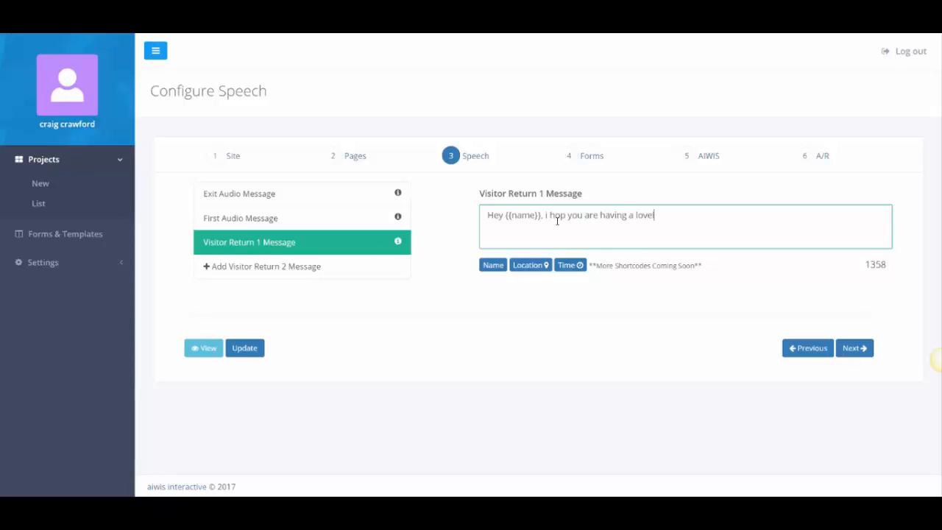
pyautogui.write('y day in')
# Add {{location}}, 'it's currently {{time}}' and the 30-minute coupon expiry warning.
pyautogui.click(535, 265)
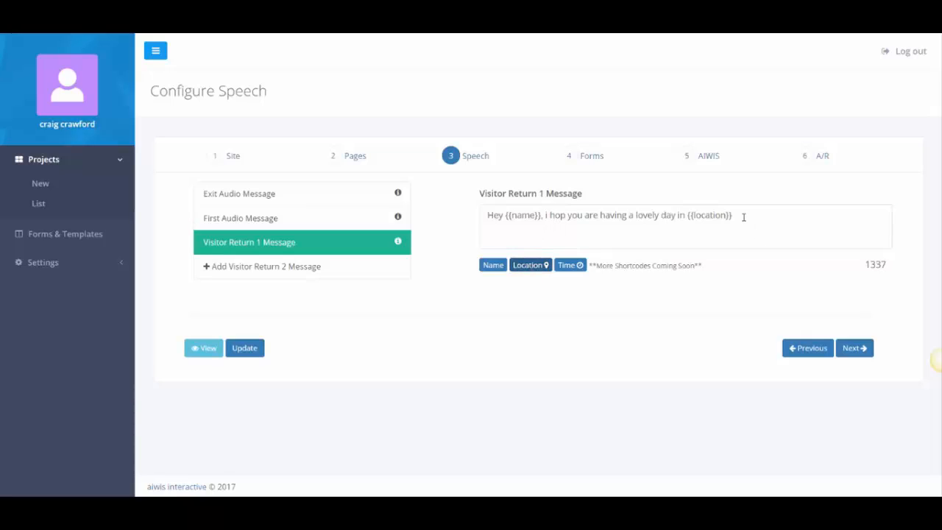
pyautogui.write("it's currently")
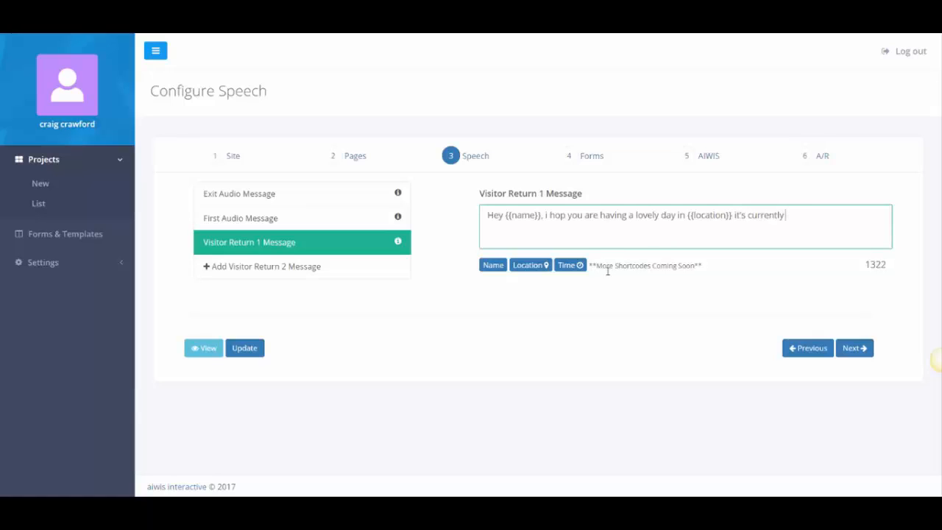
pyautogui.click(529, 266)
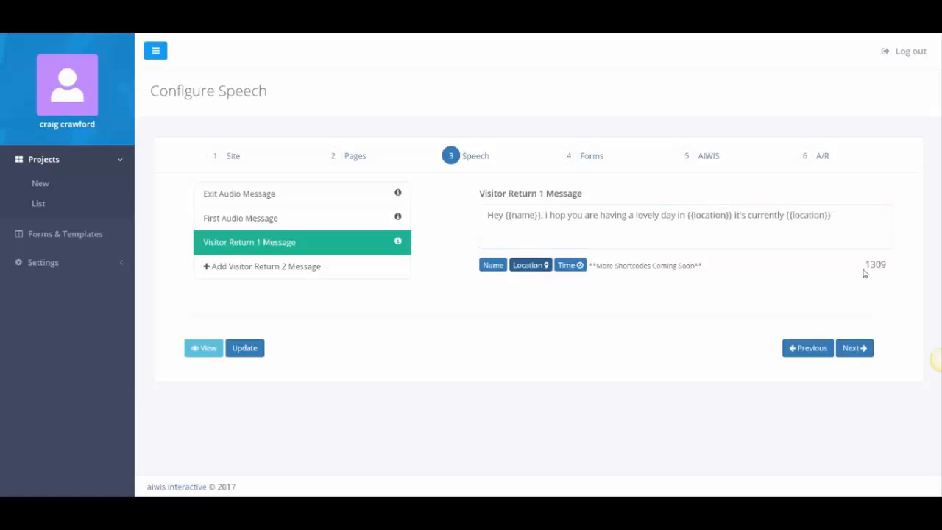
pyautogui.click(853, 219)
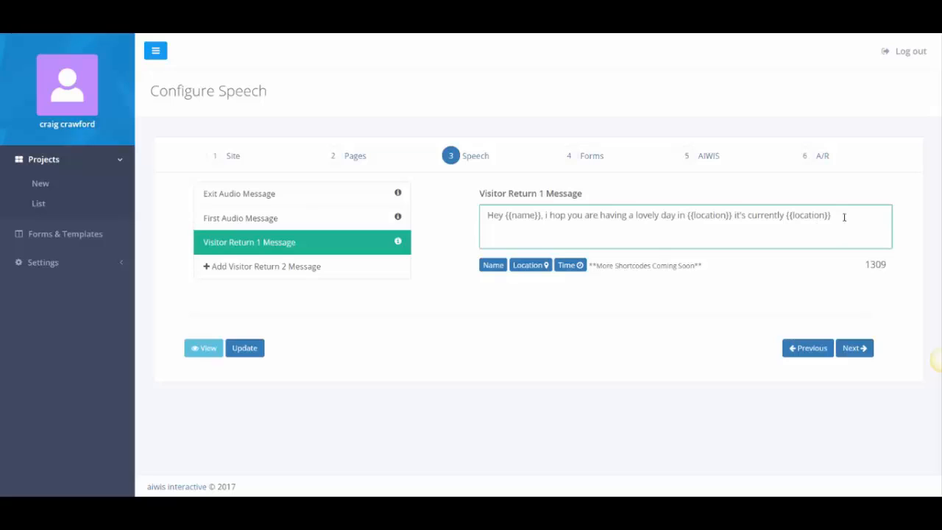
pyautogui.moveTo(832, 216); pyautogui.dragTo(788, 217)
pyautogui.press('BackSpace')
pyautogui.click(563, 264)
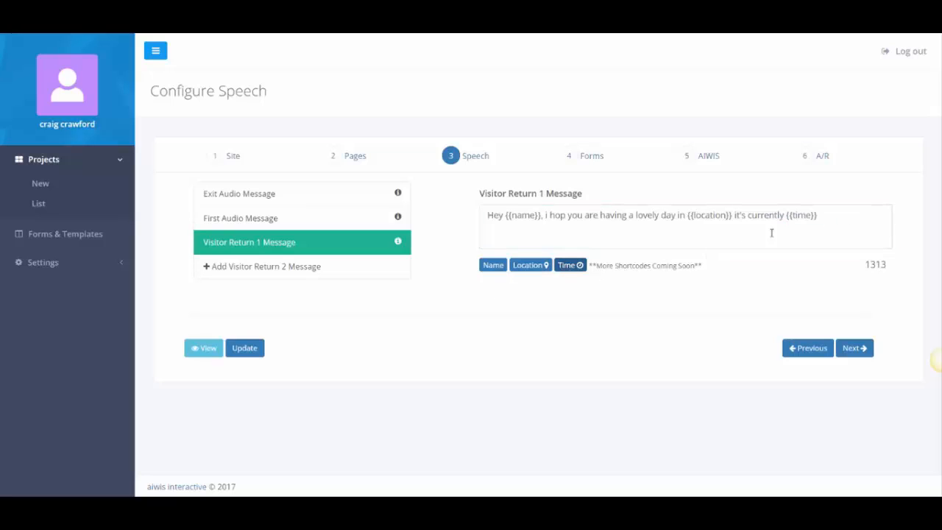
pyautogui.click(860, 227)
pyautogui.write('you have ')
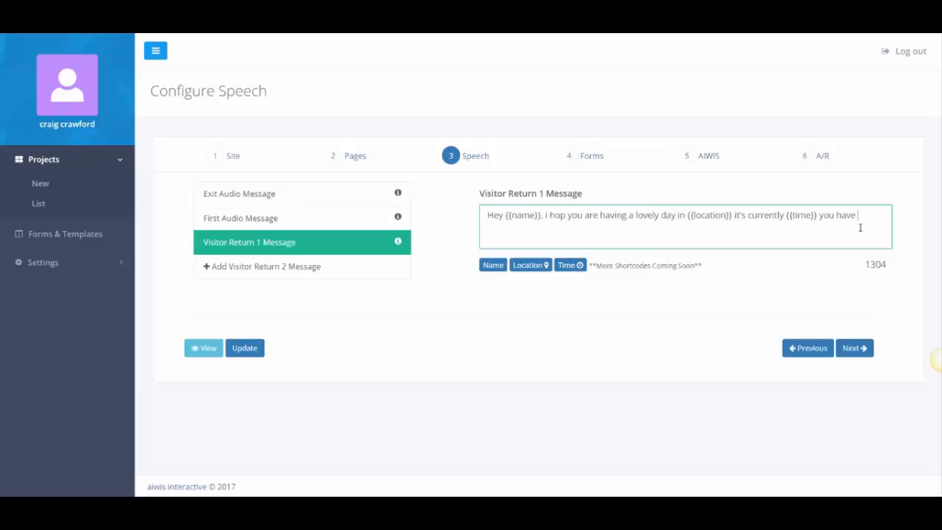
pyautogui.write('30 minutes till the coupon code')
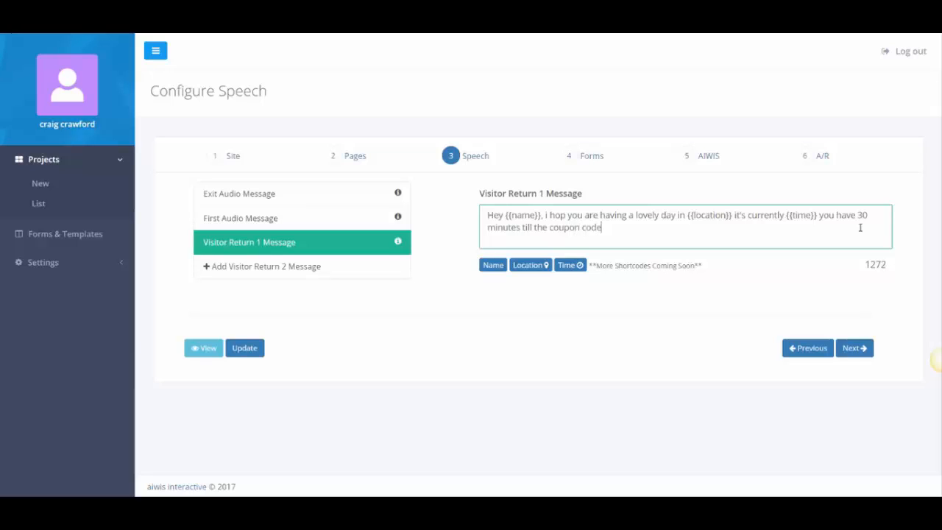
pyautogui.write(' on the page expires.')
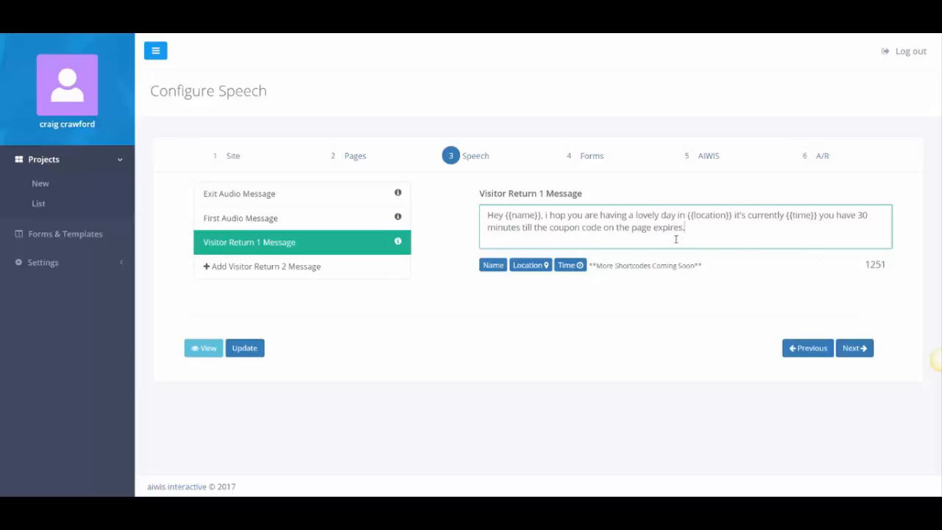
# Add a Visitor Return 2 Message reading 'Welcome back {{name}}'.
pyautogui.click(340, 267)
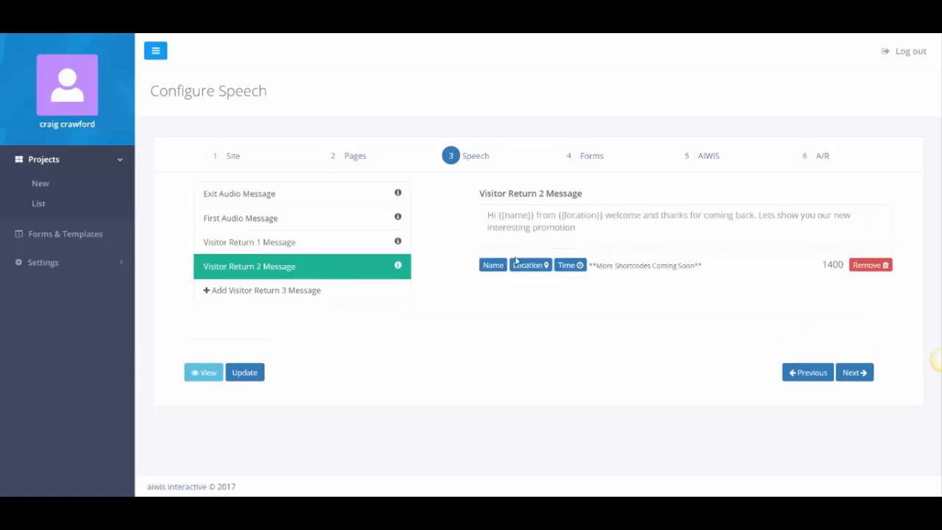
pyautogui.click(537, 226)
pyautogui.write('Welcome back')
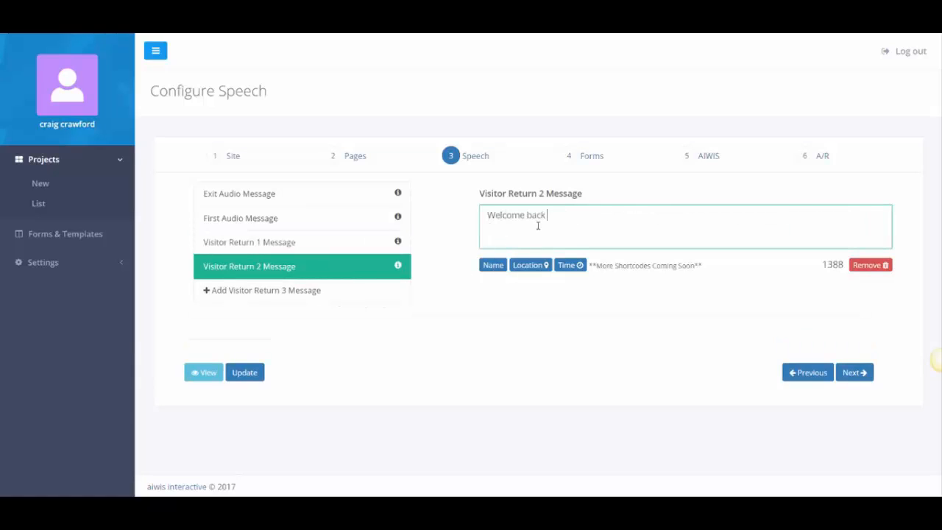
pyautogui.click(492, 265)
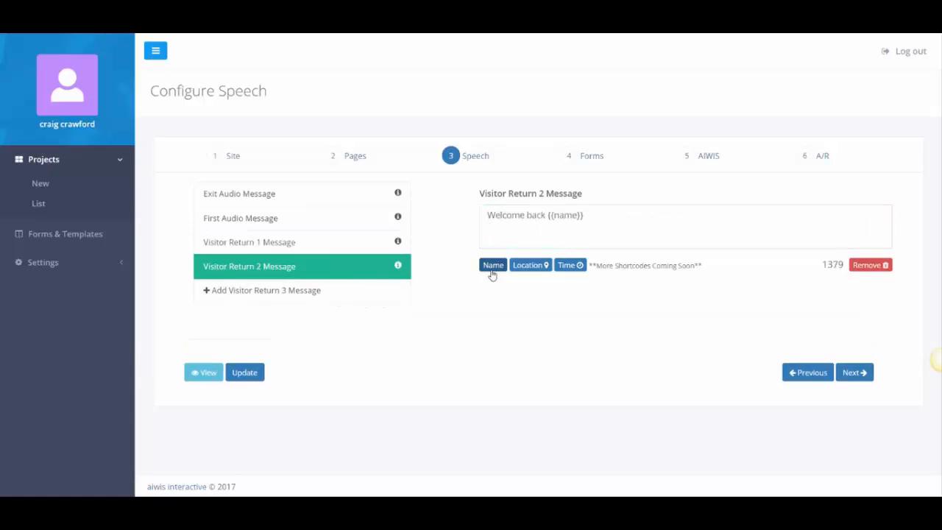
# Add a Visitor Return 3 Message reading 'is it sunny in {{location}}'.
pyautogui.click(288, 290)
pyautogui.click(525, 237)
pyautogui.write('is it s')
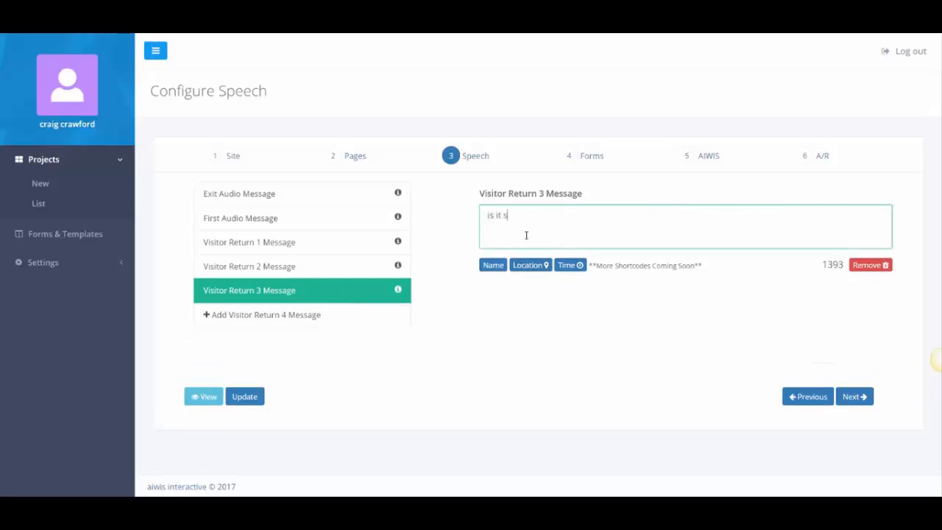
pyautogui.write('unny in')
pyautogui.click(525, 267)
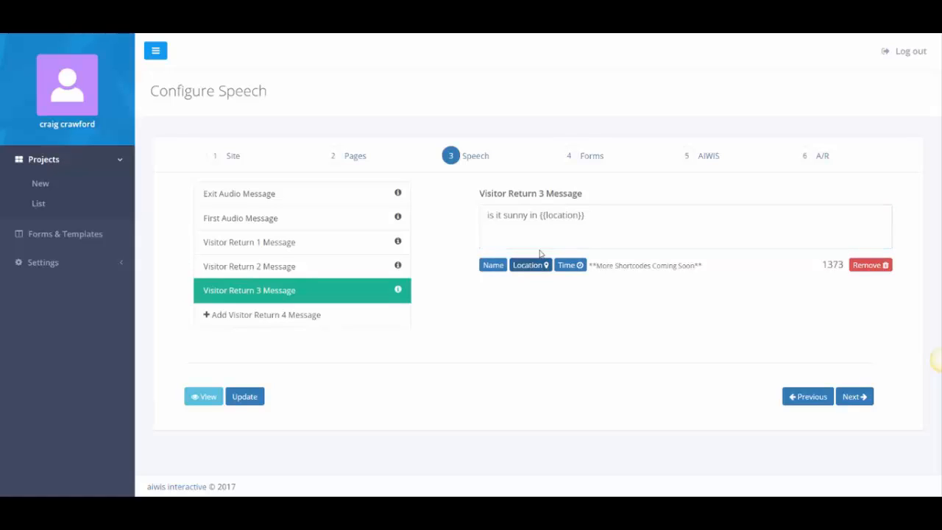
pyautogui.click(633, 215)
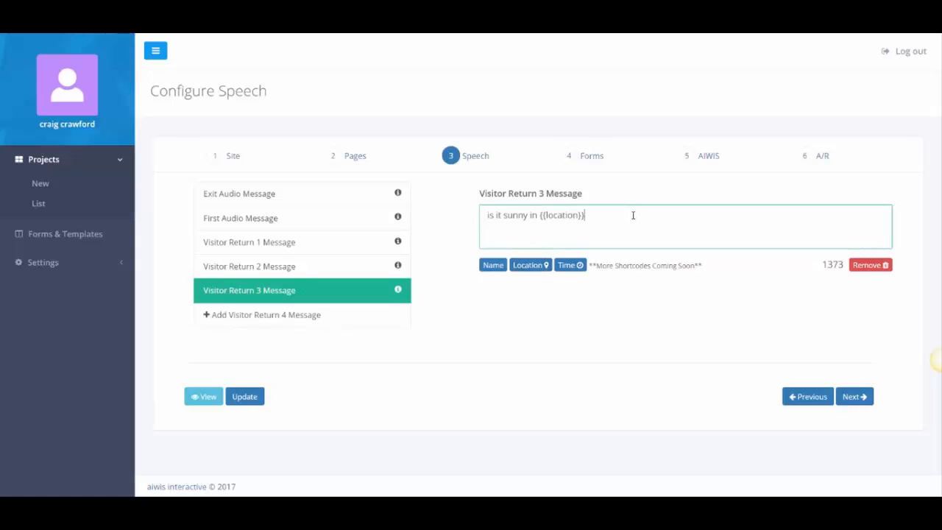
# Add a Visitor Return 4 Message: 'I wonder if its night time in {{location}} at {{time}} wherever you are'.
pyautogui.click(262, 314)
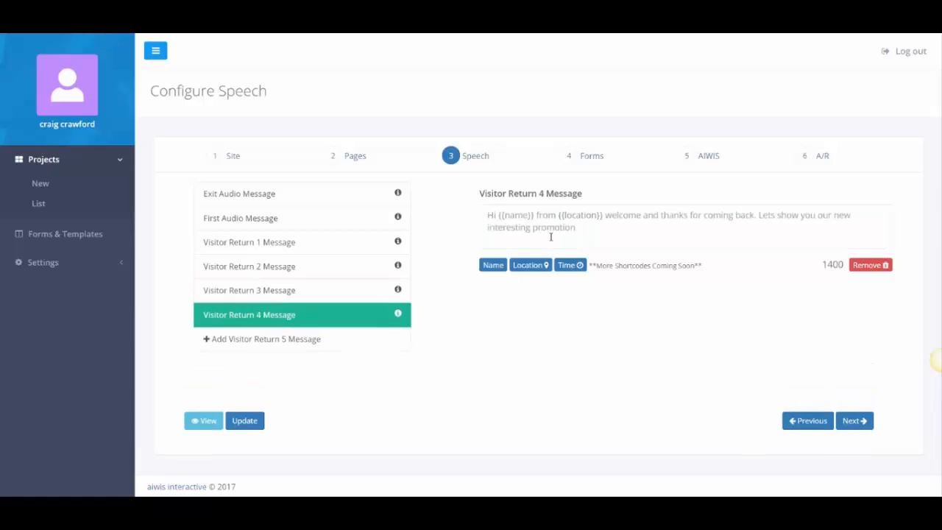
pyautogui.click(552, 234)
pyautogui.write('I wonder')
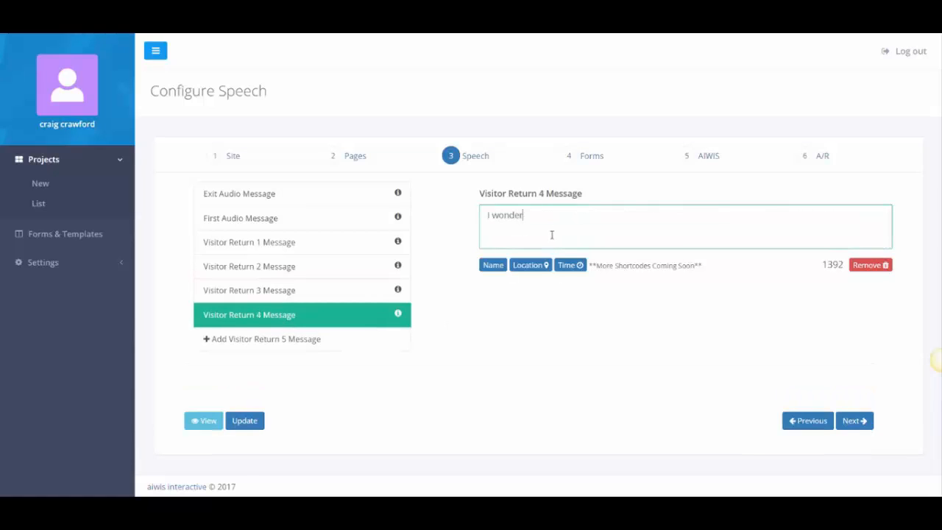
pyautogui.write(' if its night time in')
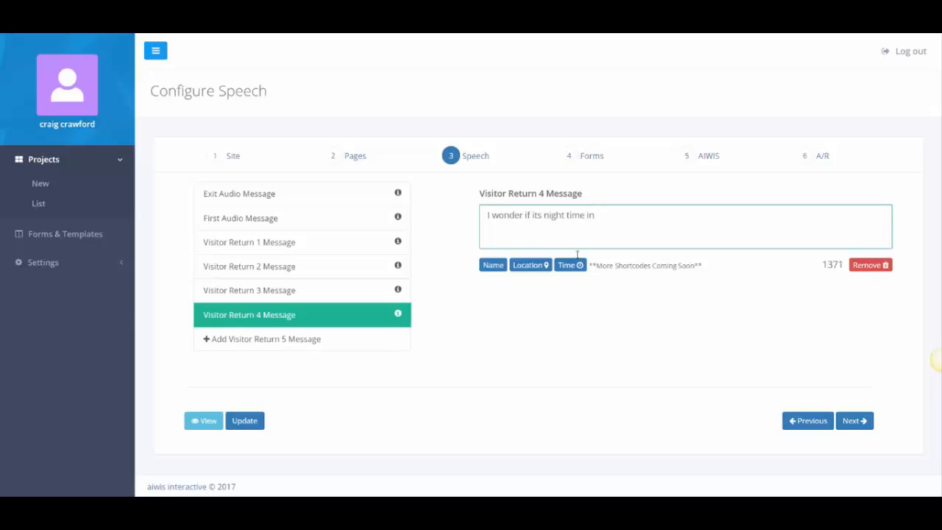
pyautogui.click(548, 268)
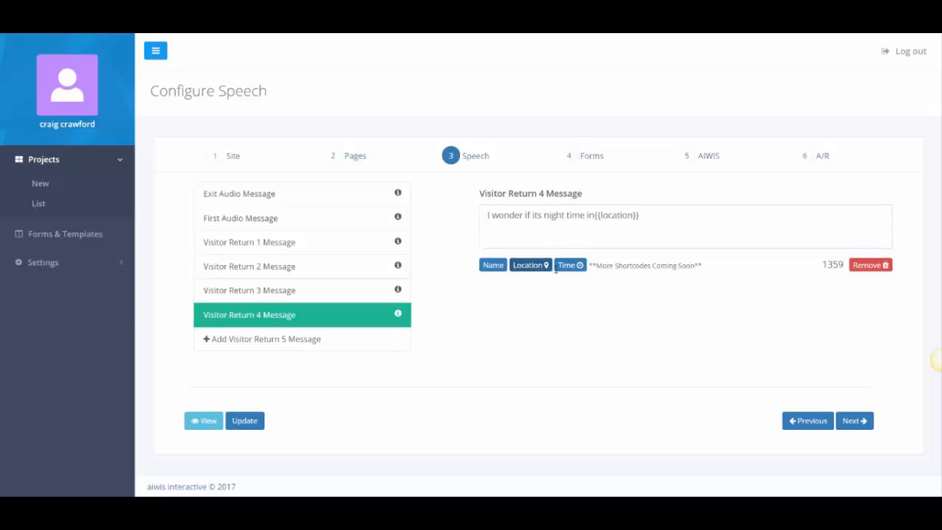
pyautogui.click(646, 216)
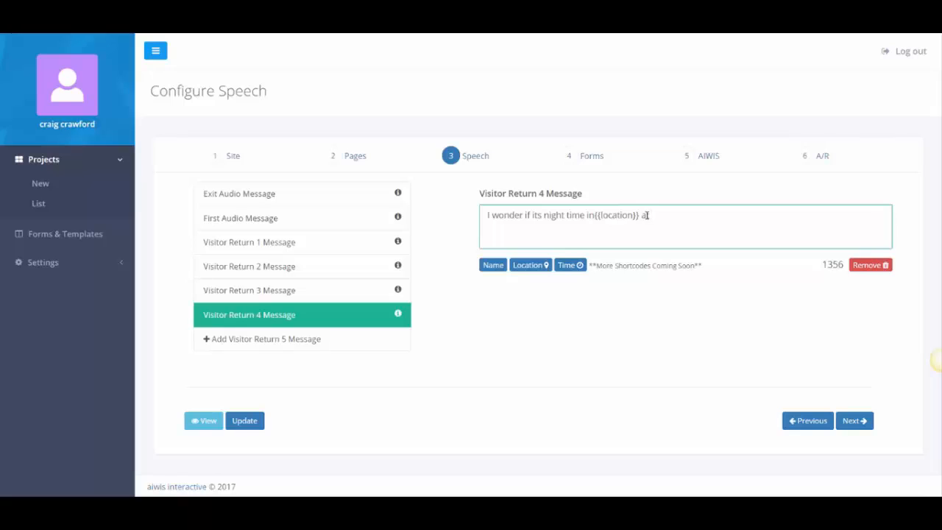
pyautogui.click(571, 265)
pyautogui.click(708, 215)
pyautogui.write('wherever you a')
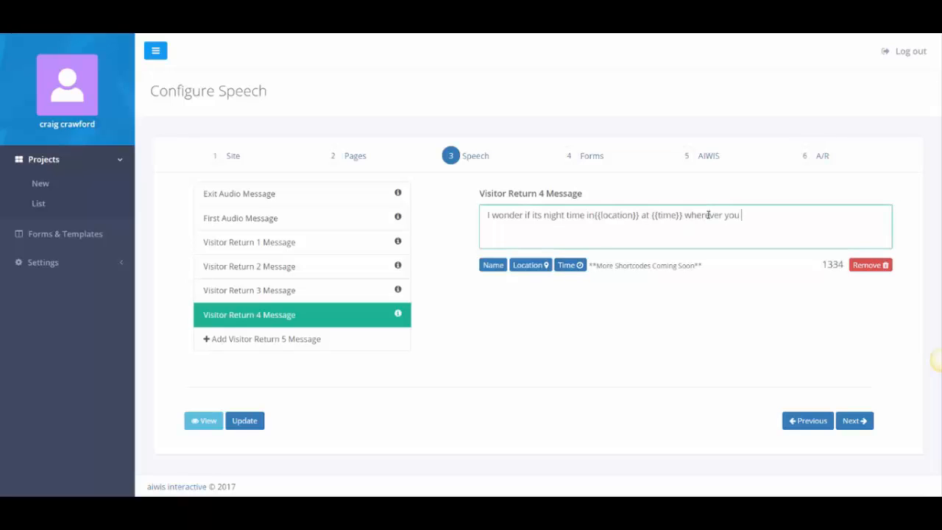
pyautogui.write('re!')
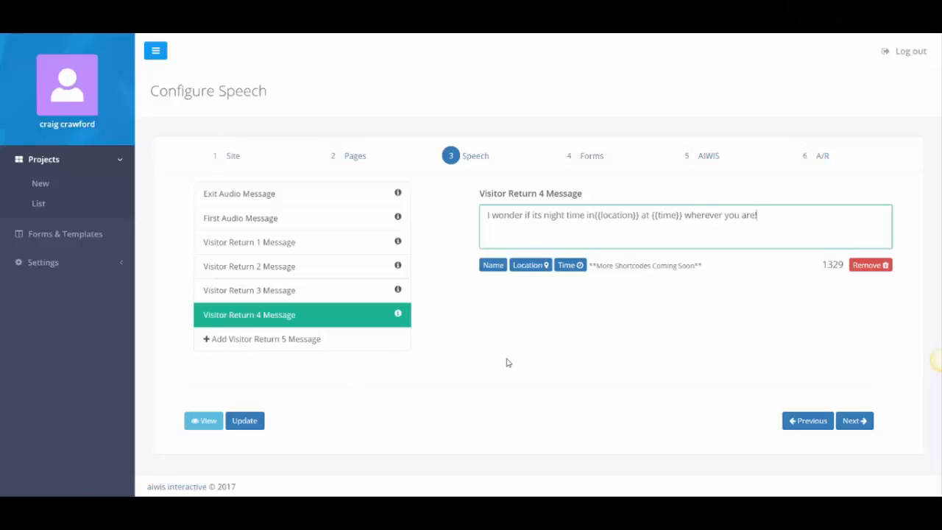
# Insert the missing space before {{location}}, save the speech messages, and go on to Forms.
pyautogui.click(596, 215)
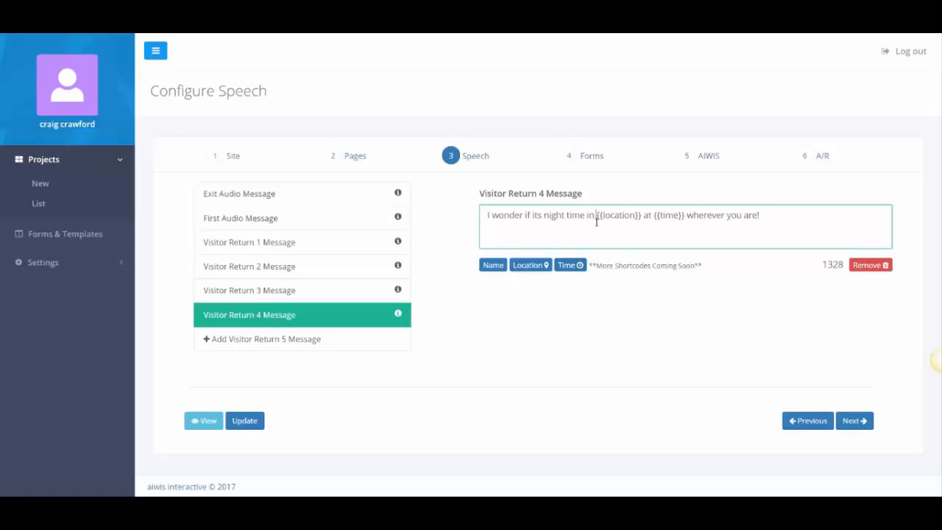
pyautogui.click(257, 423)
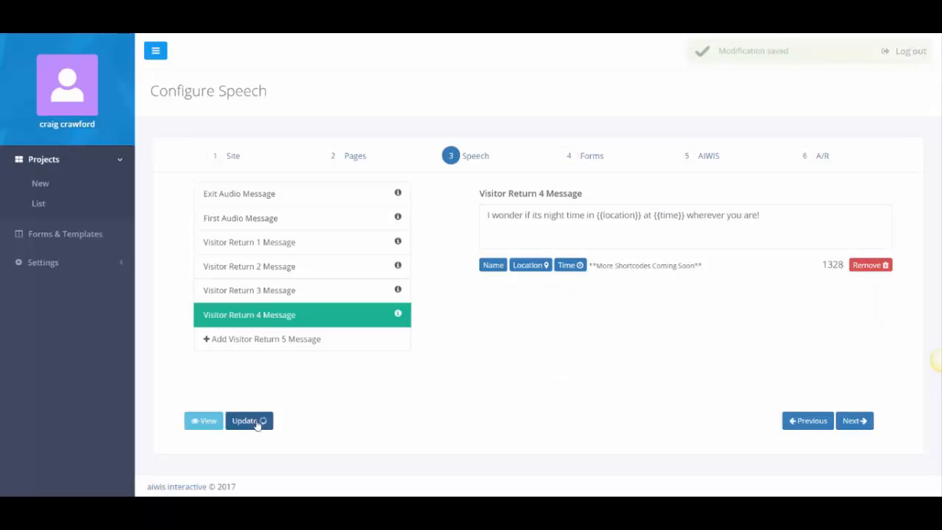
pyautogui.click(852, 421)
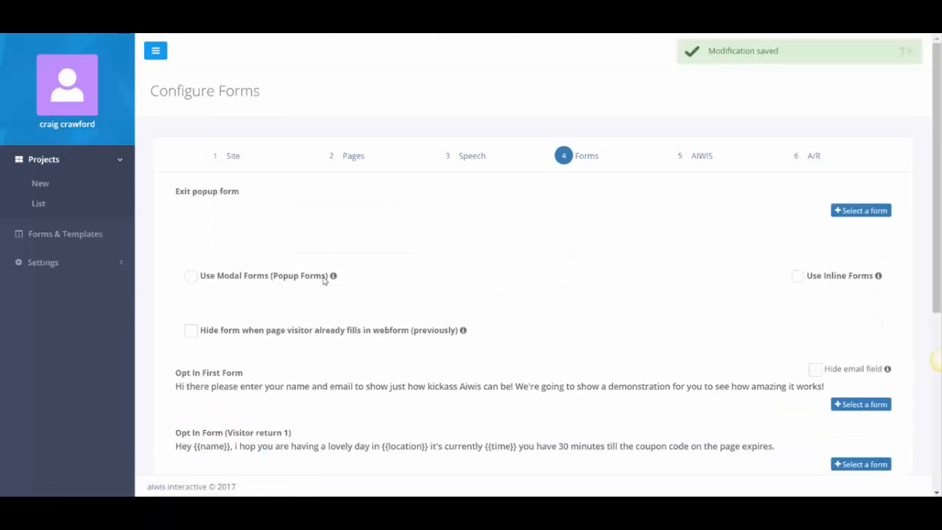
# Switch to inline forms and hide the form from visitors who already filled it in.
pyautogui.click(796, 278)
pyautogui.moveTo(334, 356); pyautogui.dragTo(173, 359)
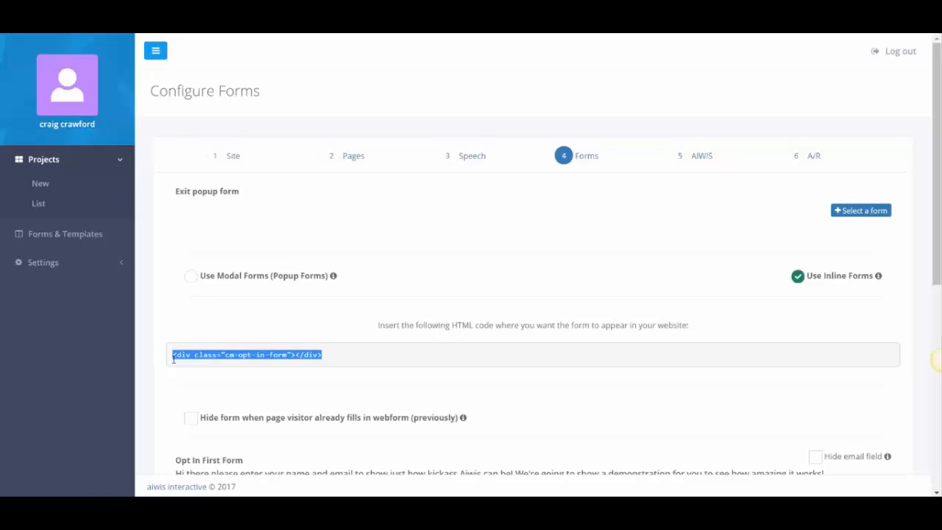
pyautogui.scroll(-3, 174, 358)
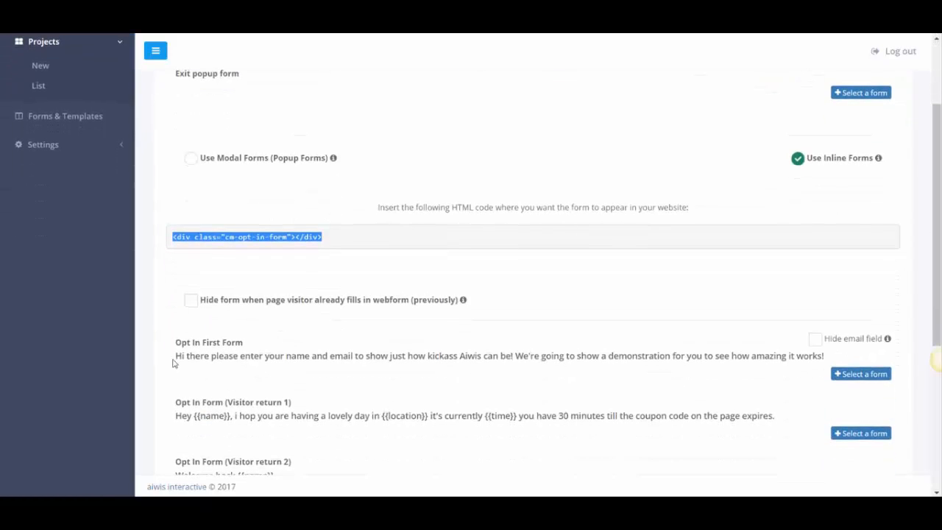
pyautogui.click(191, 302)
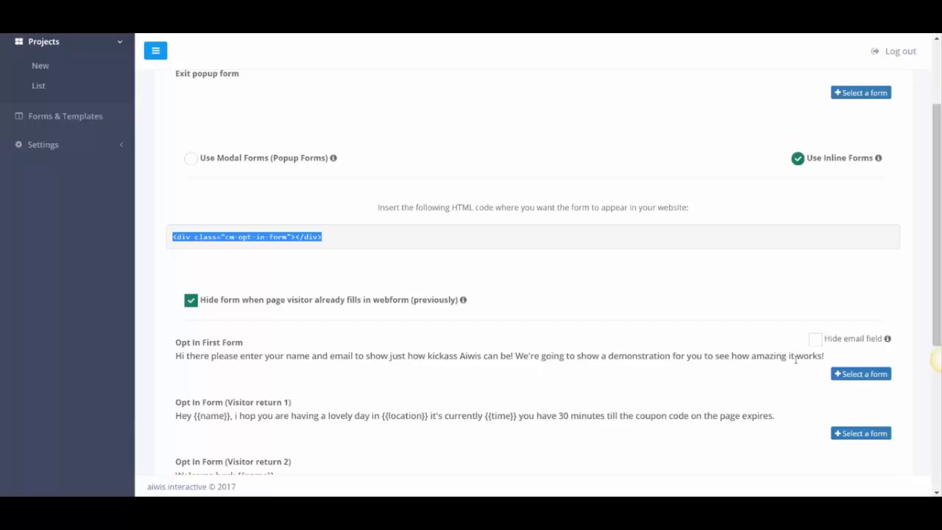
# Attach a form template to Opt In First Form and review the form list.
pyautogui.click(876, 374)
pyautogui.click(434, 205)
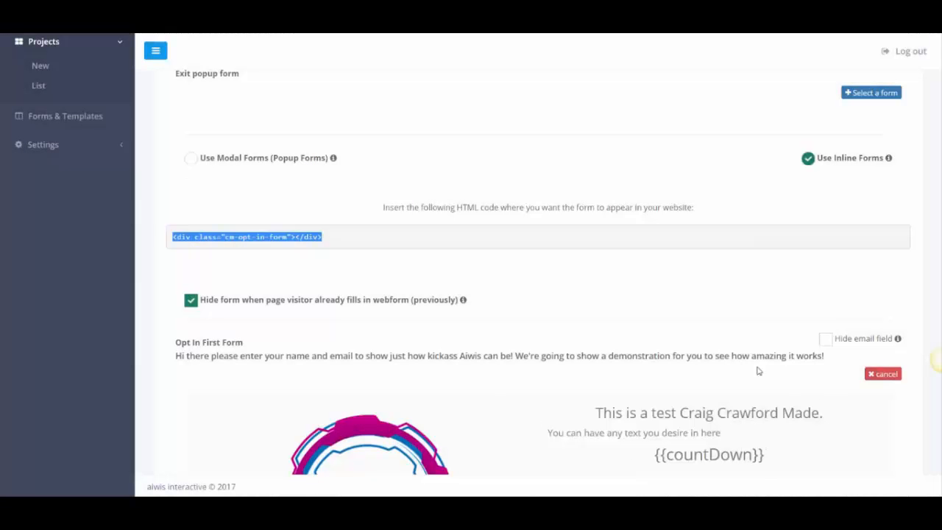
pyautogui.scroll(-5, 562, 311)
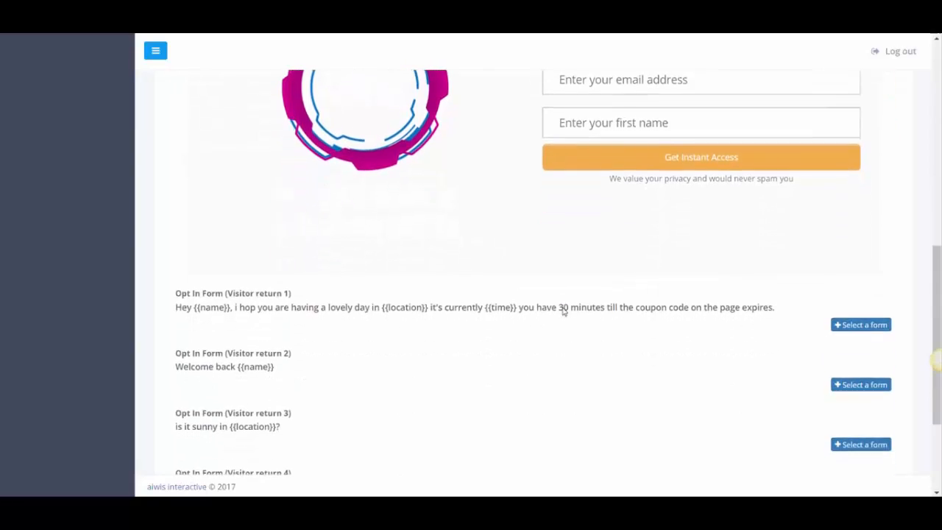
pyautogui.scroll(3, 562, 311)
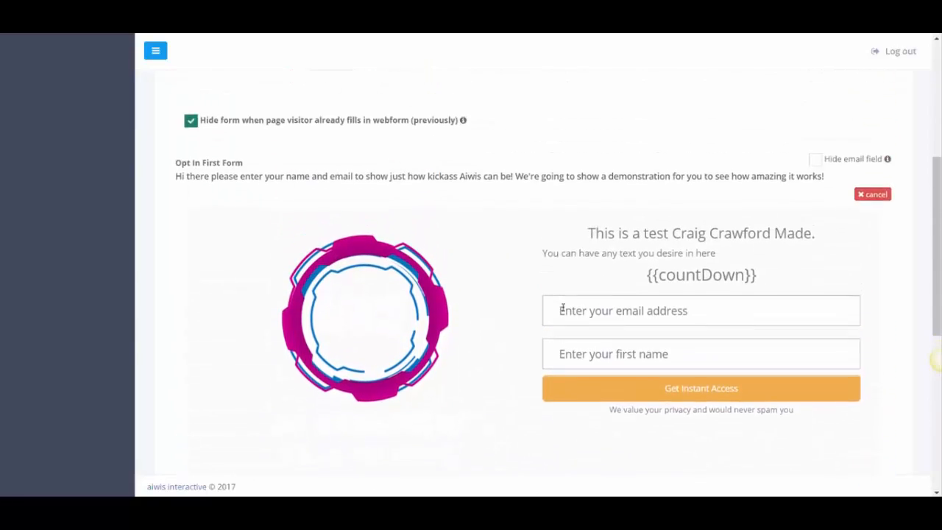
pyautogui.scroll(3, 562, 311)
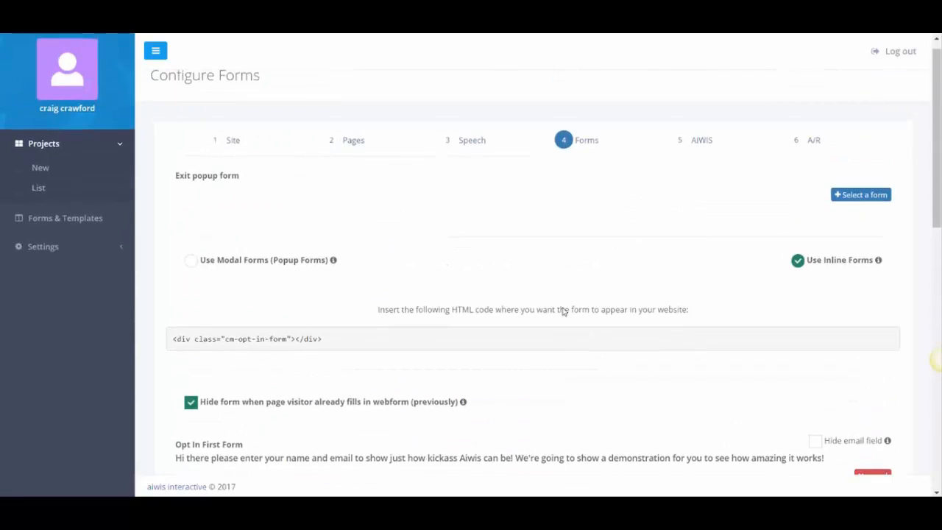
pyautogui.scroll(-10, 562, 311)
pyautogui.scroll(10, 562, 312)
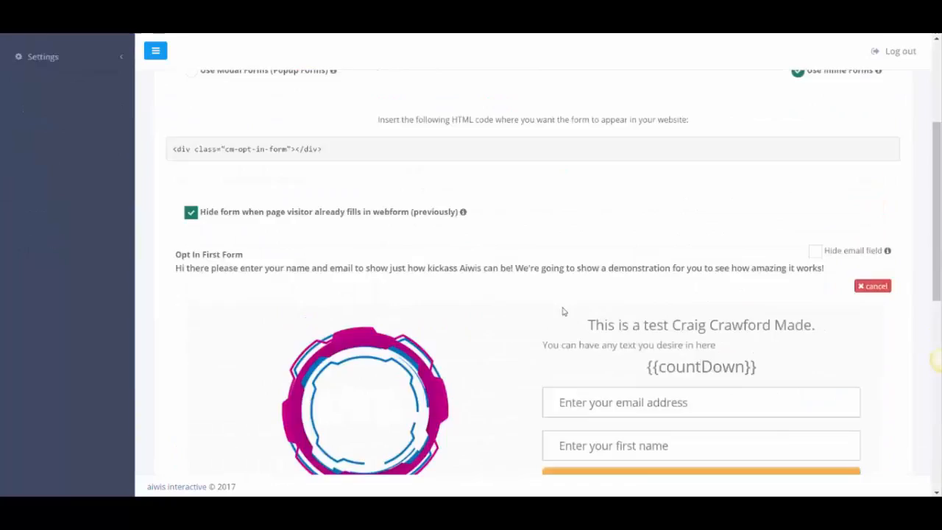
pyautogui.moveTo(333, 276)
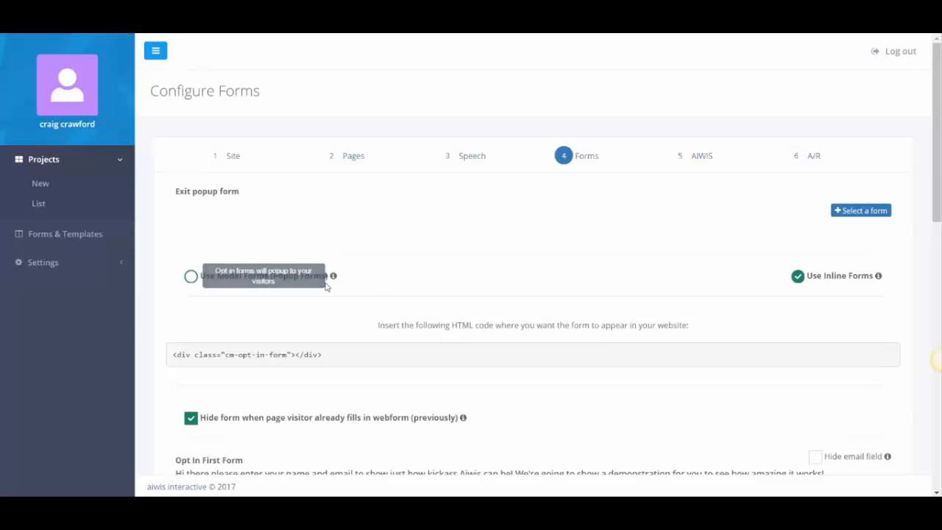
pyautogui.scroll(-10, 476, 273)
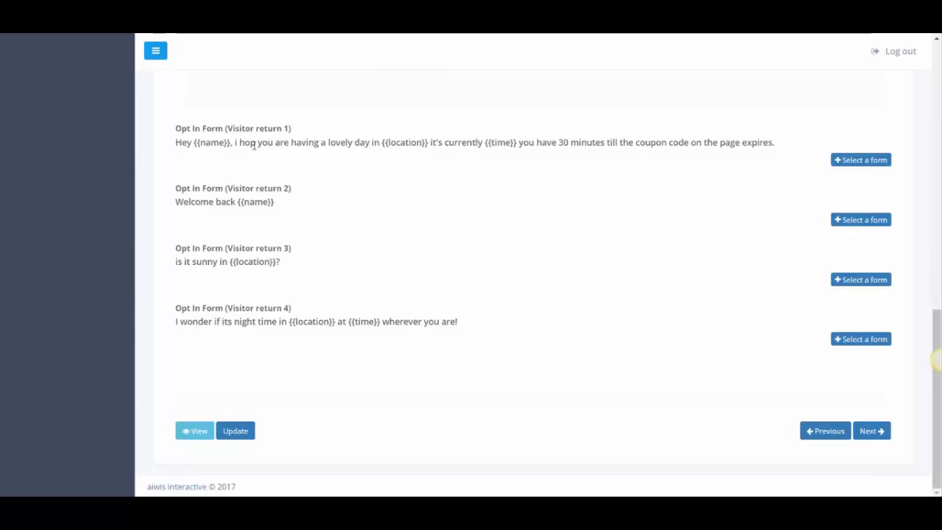
pyautogui.scroll(1, 253, 146)
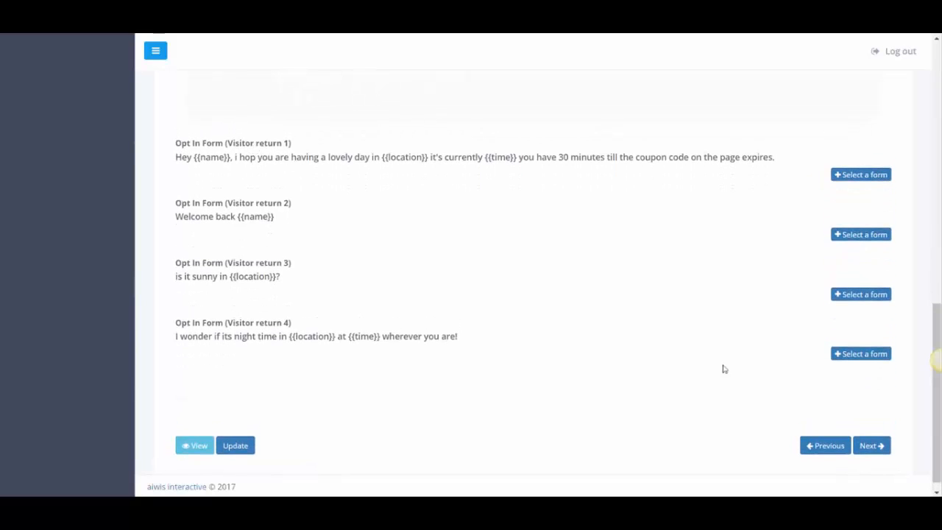
# Place the avatar bottom right, make it Female, and choose the Justin (US English) voice.
pyautogui.click(874, 448)
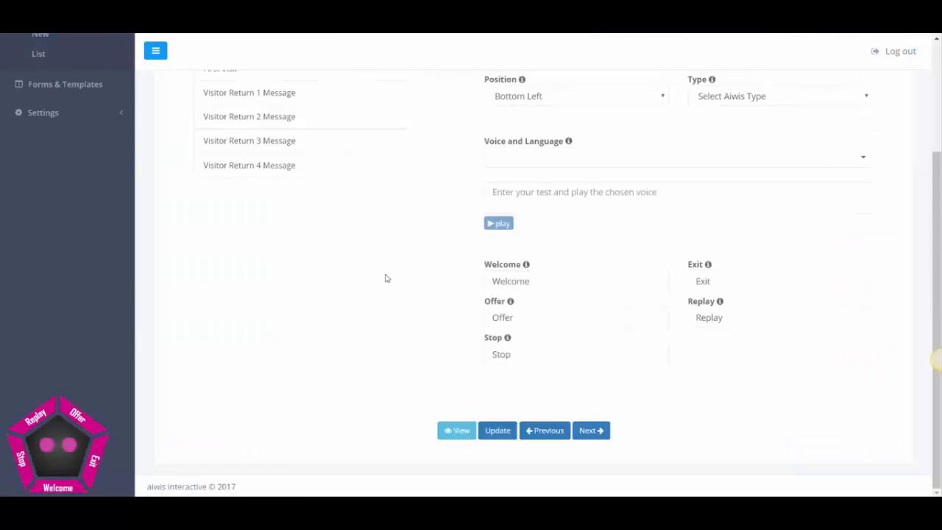
pyautogui.click(534, 220)
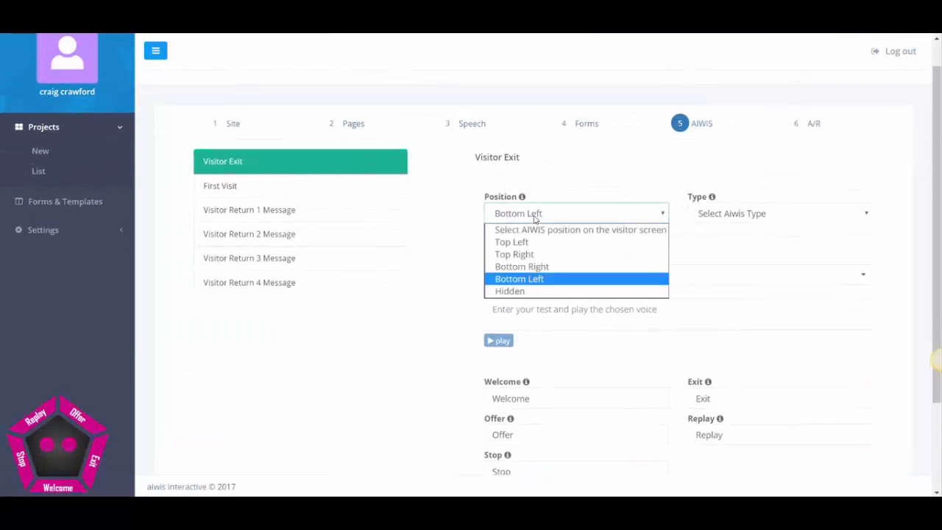
pyautogui.click(515, 241)
pyautogui.click(531, 221)
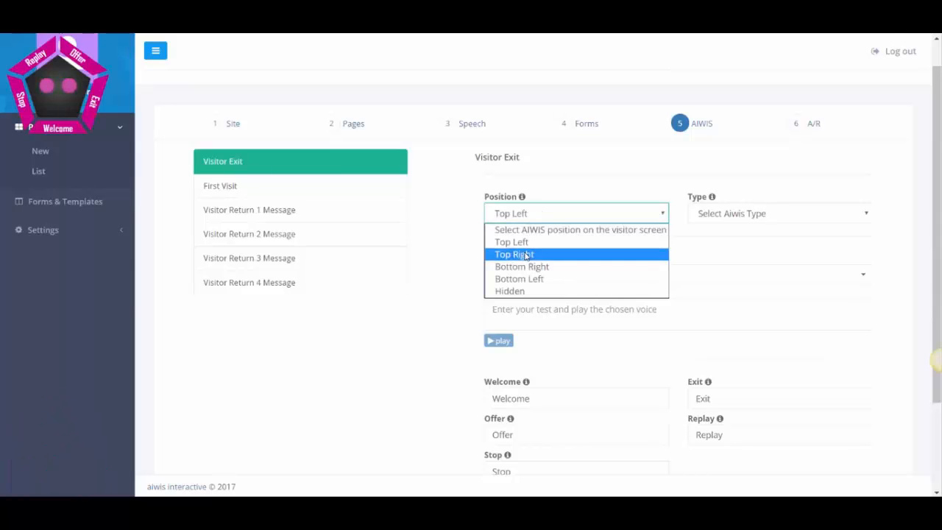
pyautogui.click(529, 254)
pyautogui.click(539, 213)
pyautogui.click(529, 268)
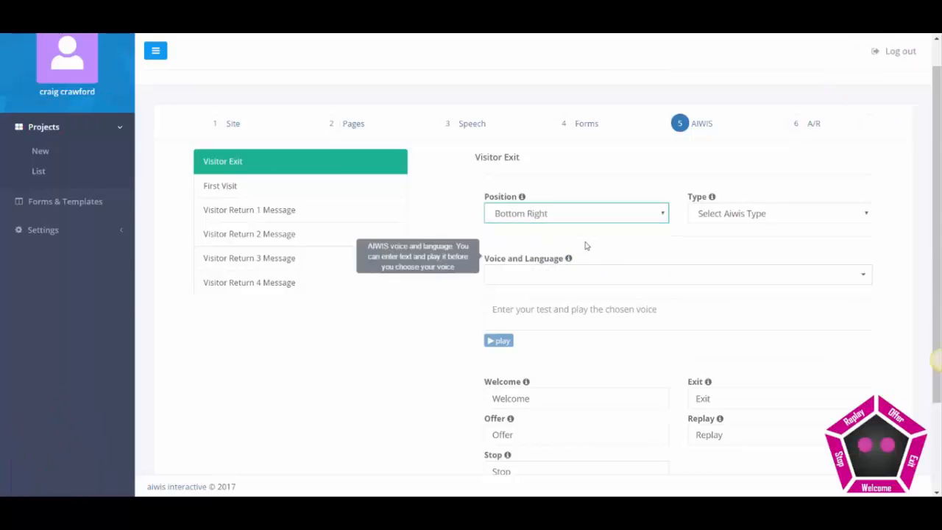
pyautogui.click(709, 215)
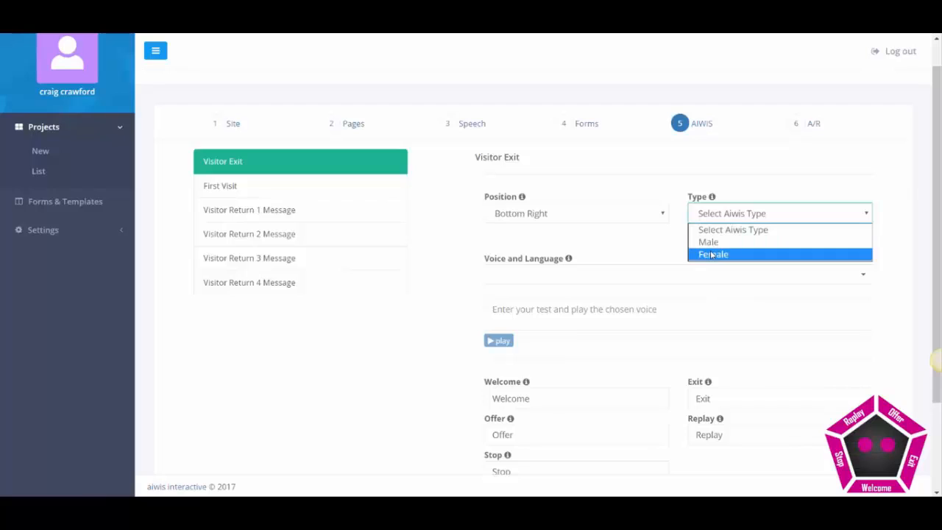
pyautogui.click(710, 254)
pyautogui.click(606, 278)
pyautogui.scroll(-5, 535, 375)
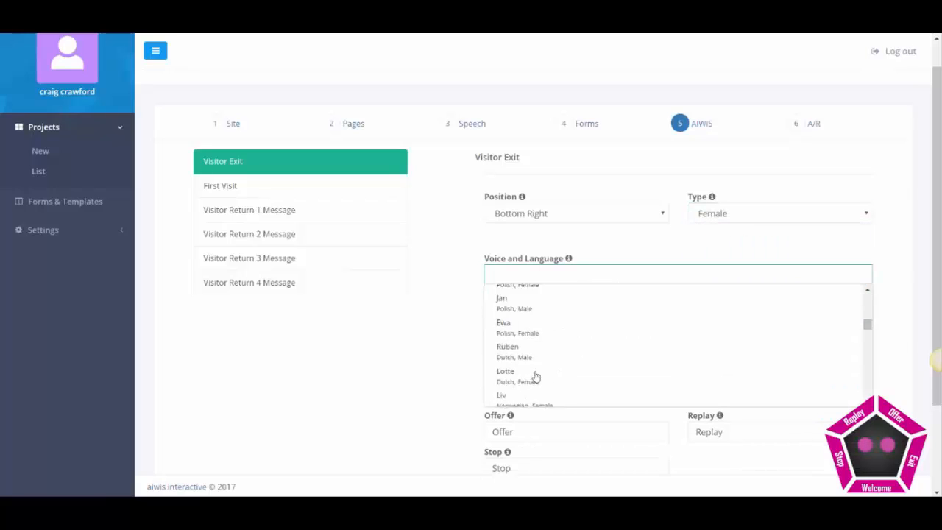
pyautogui.click(534, 375)
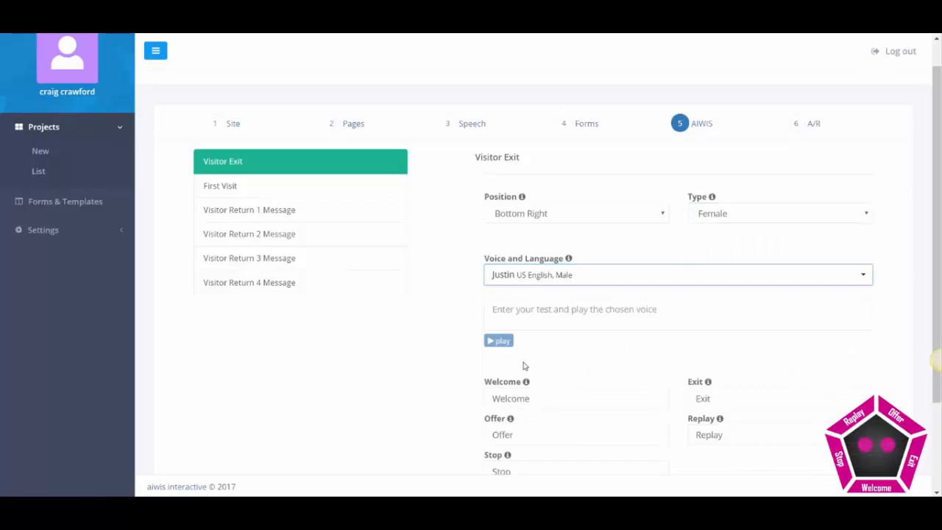
# Enter the preview phrase 'This is a test for the future aiwis users, and to showcase how cool my voice is'.
pyautogui.click(534, 315)
pyautogui.write('This is')
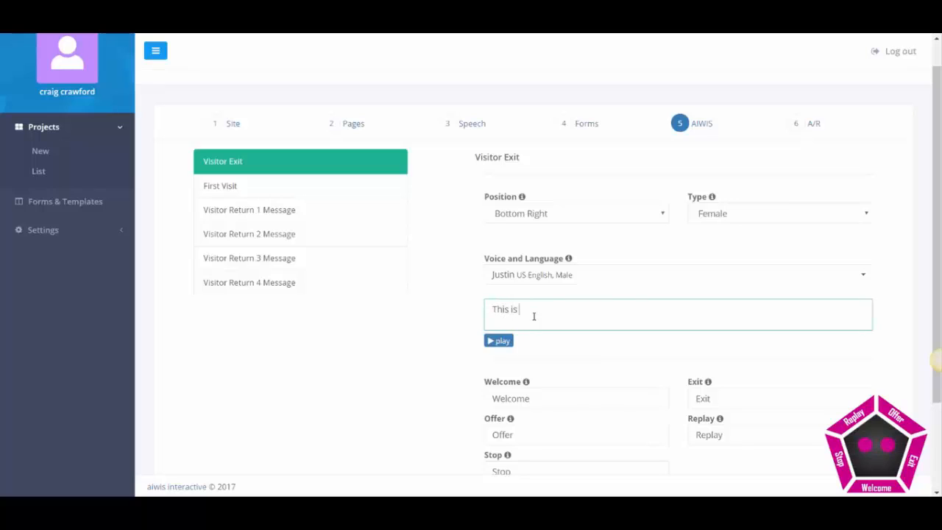
pyautogui.write(' a test for the ')
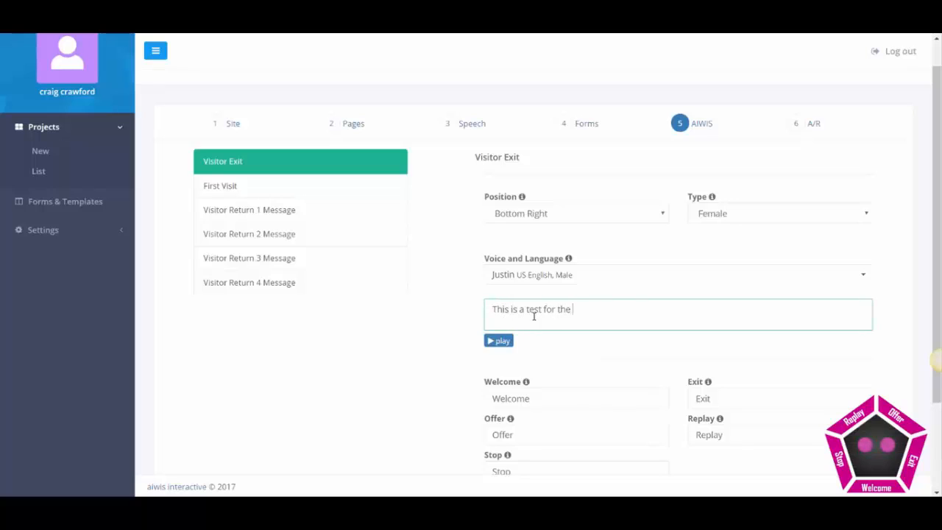
pyautogui.write('future aiwis users')
pyautogui.press('BackSpace')
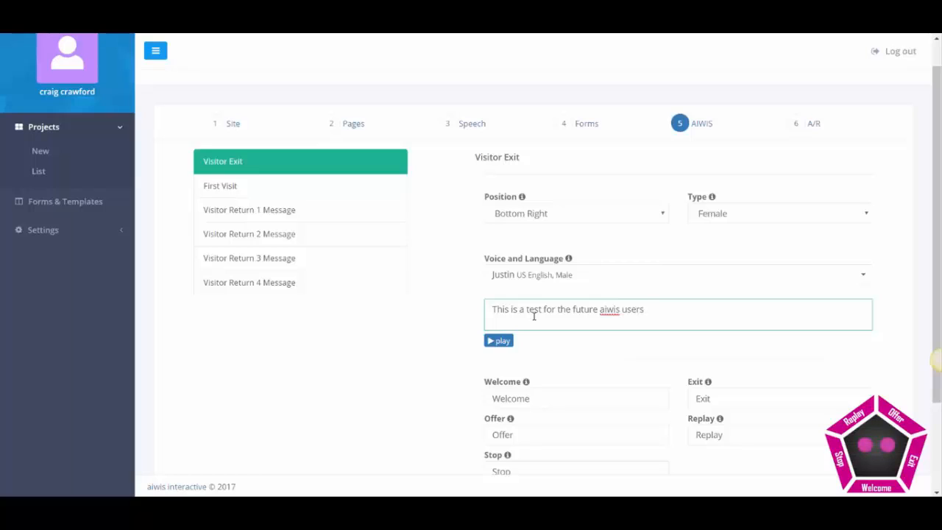
pyautogui.write(', and to ')
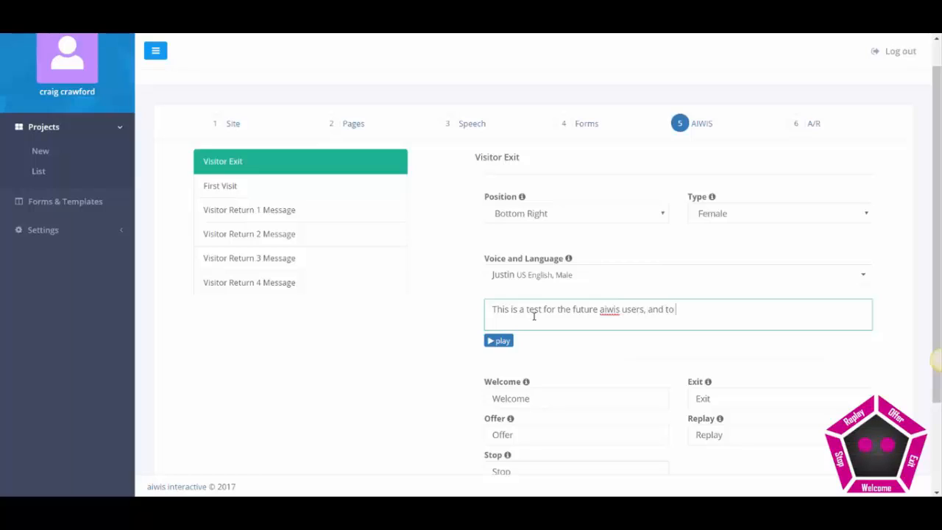
pyautogui.write('showcase how coo')
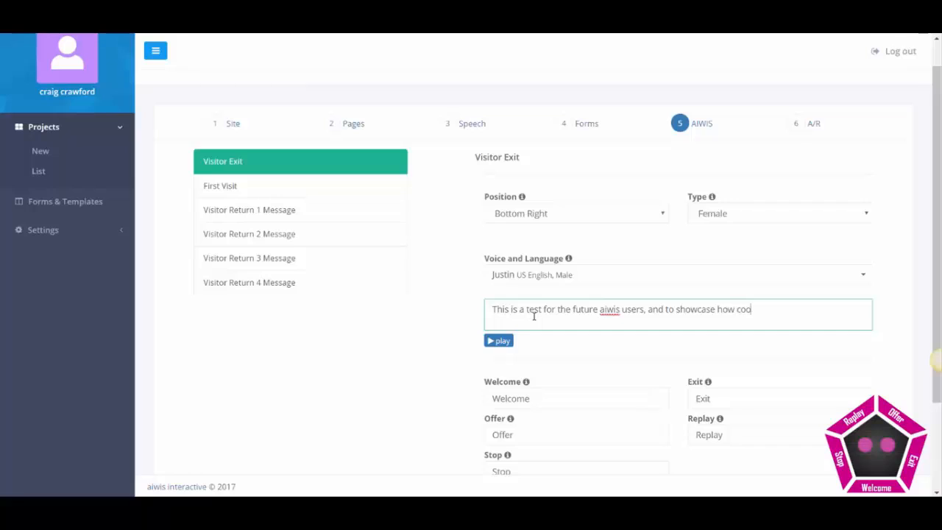
pyautogui.write('l my voice is')
# Play the voice preview and mute the computer's speakers.
pyautogui.click(500, 342)
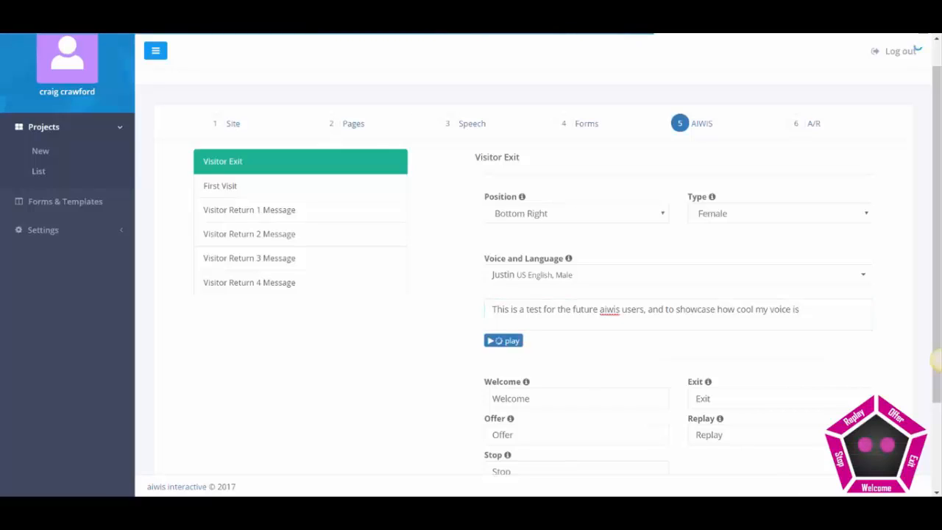
pyautogui.click(854, 507)
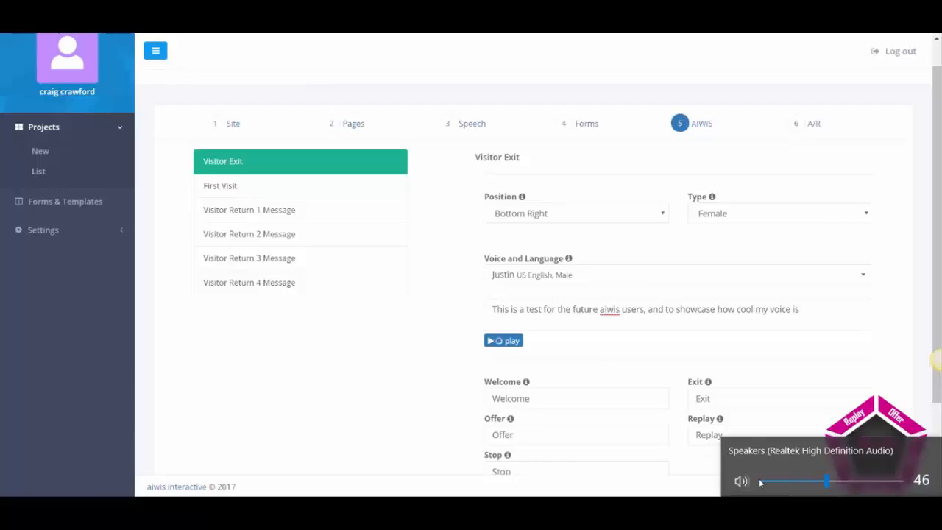
pyautogui.moveTo(827, 482); pyautogui.dragTo(889, 492)
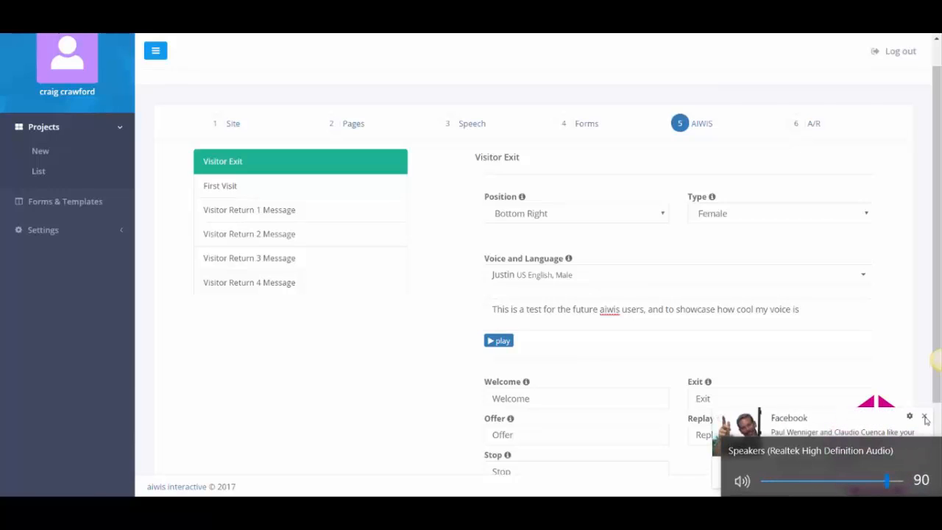
pyautogui.moveTo(887, 480); pyautogui.dragTo(707, 480)
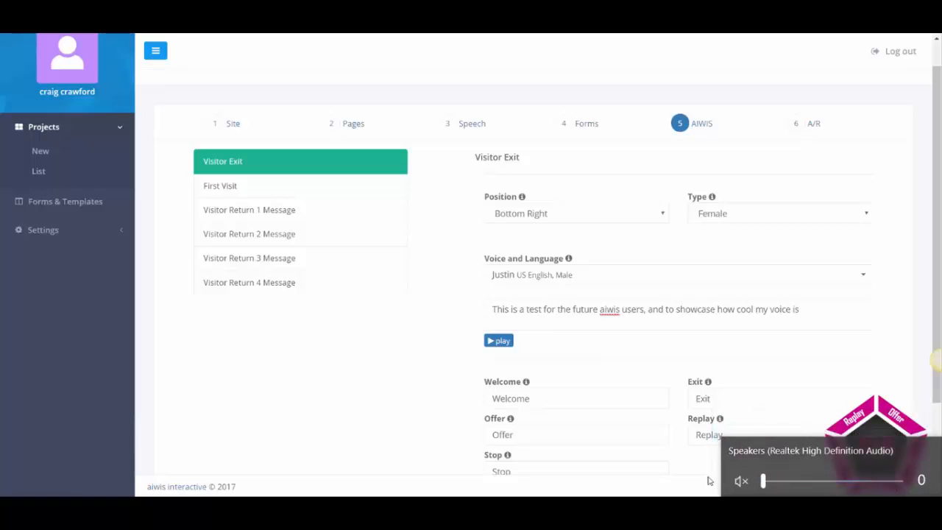
pyautogui.click(499, 340)
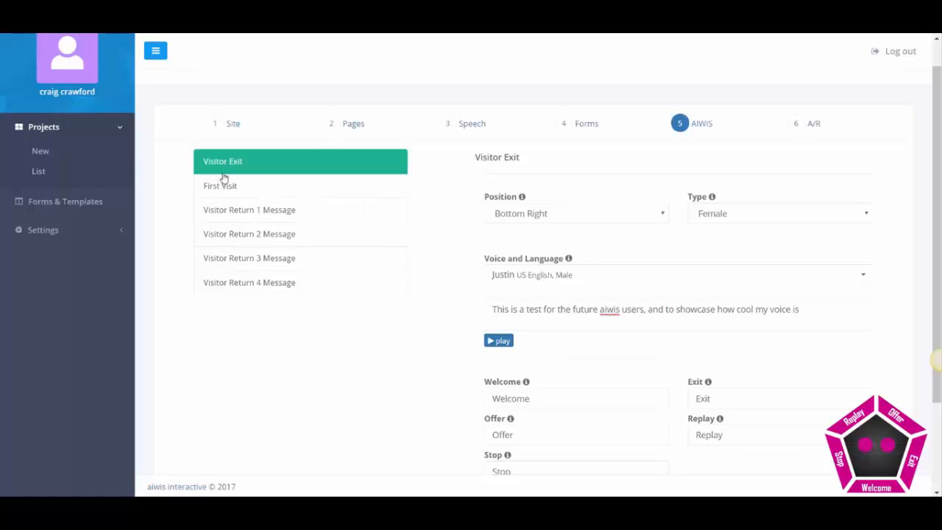
# Set the First Visit avatar to Female, relabel Welcome as 'Hey there', and save.
pyautogui.click(246, 199)
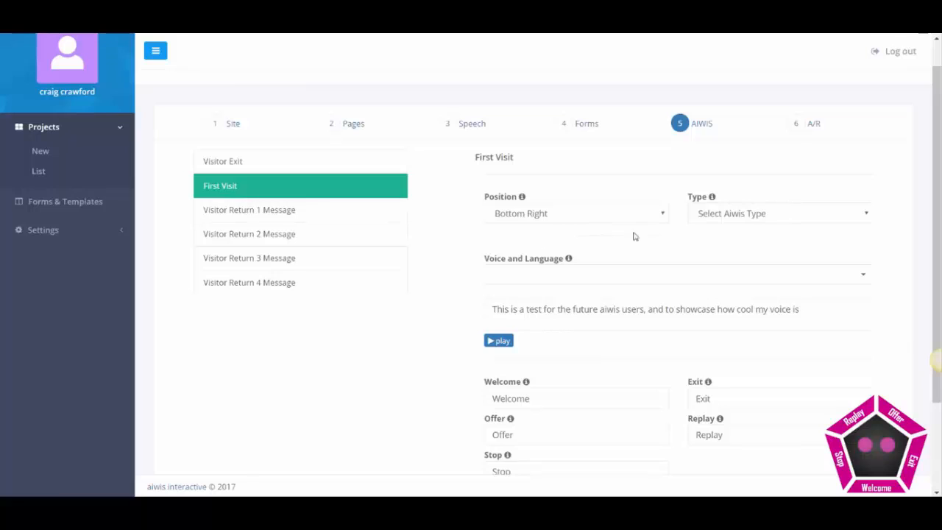
pyautogui.click(745, 215)
pyautogui.click(723, 257)
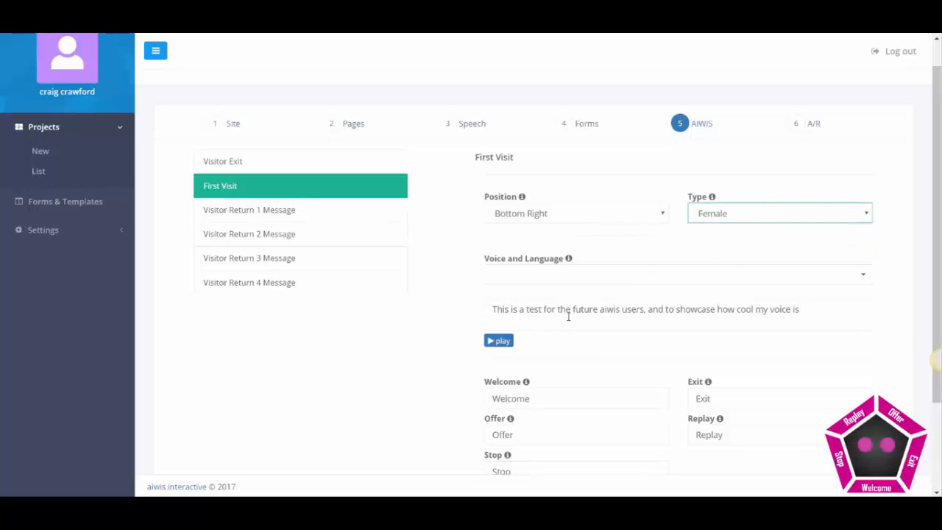
pyautogui.moveTo(540, 401); pyautogui.dragTo(408, 398)
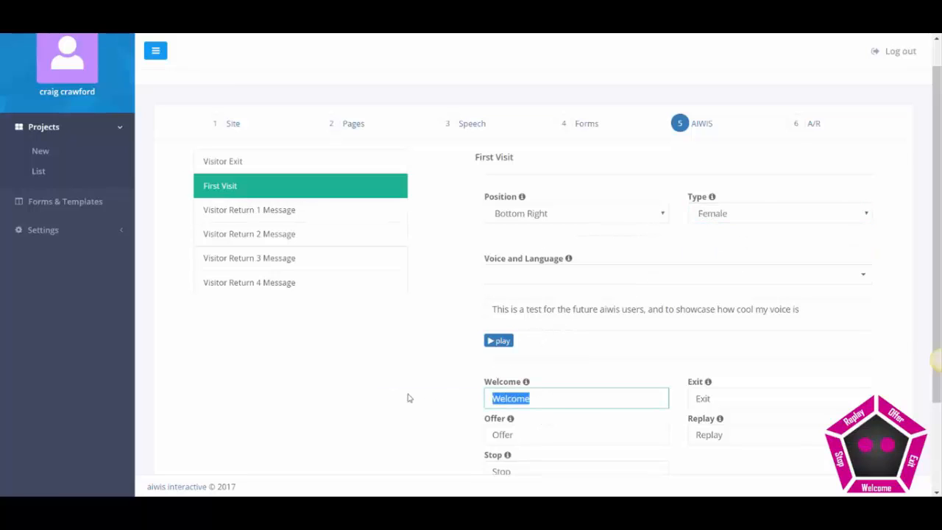
pyautogui.write('Hey there')
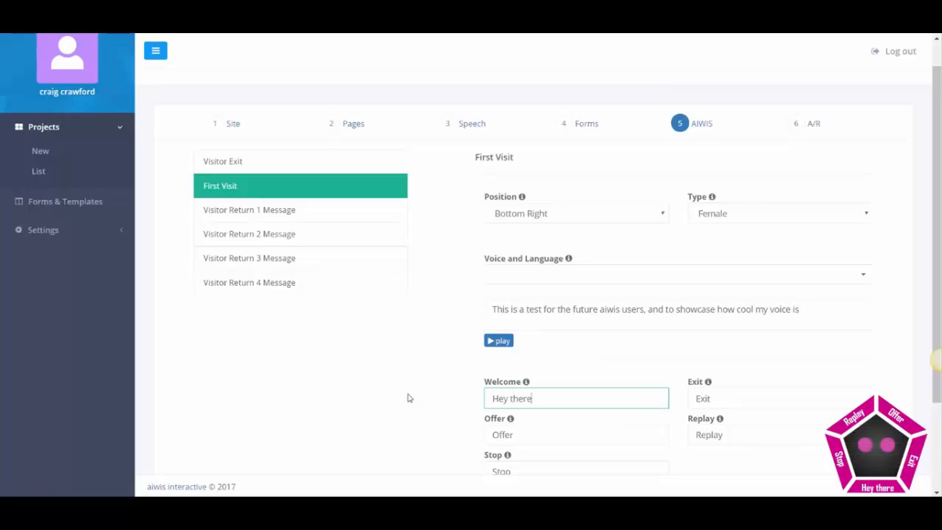
pyautogui.scroll(-3, 395, 388)
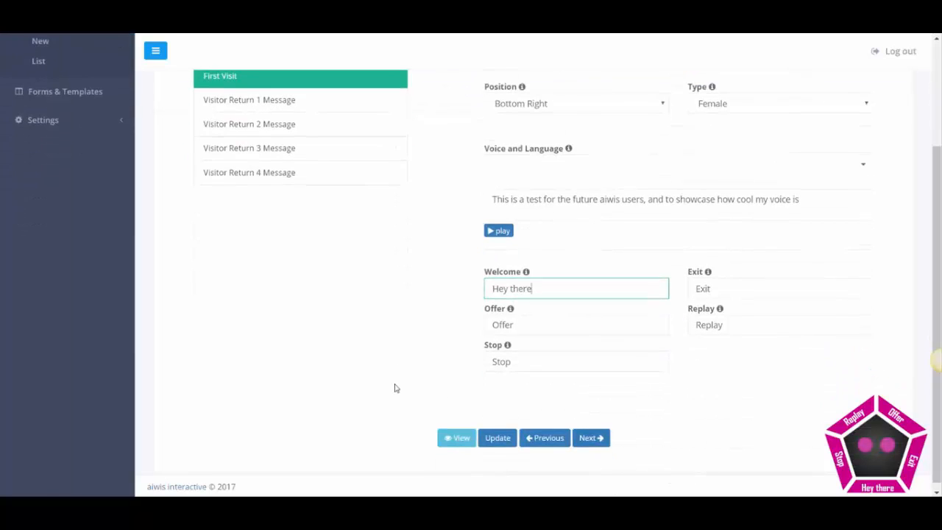
pyautogui.click(492, 449)
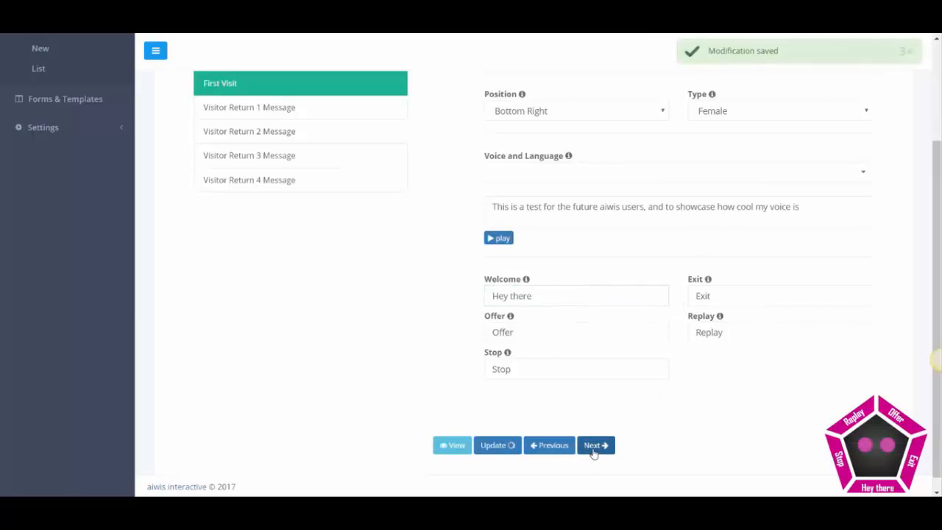
# Pick Aweber from the Autoresponder dropdown.
pyautogui.click(593, 453)
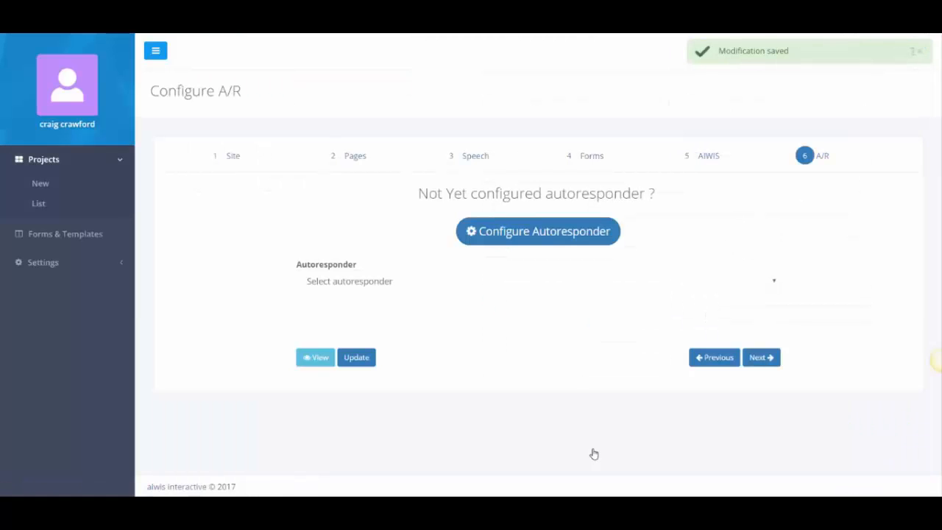
pyautogui.click(469, 282)
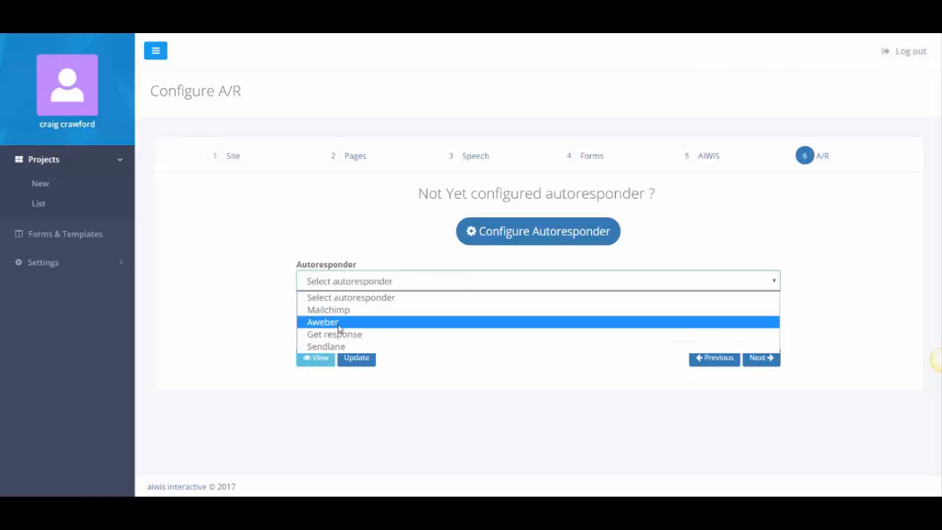
pyautogui.click(340, 322)
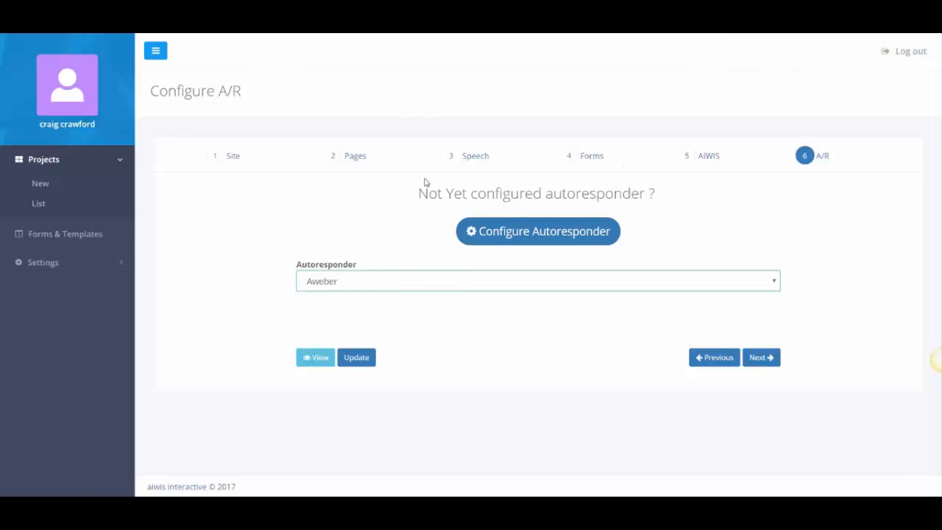
# Advance to the install script page and highlight the entire HTML script.
pyautogui.click(61, 266)
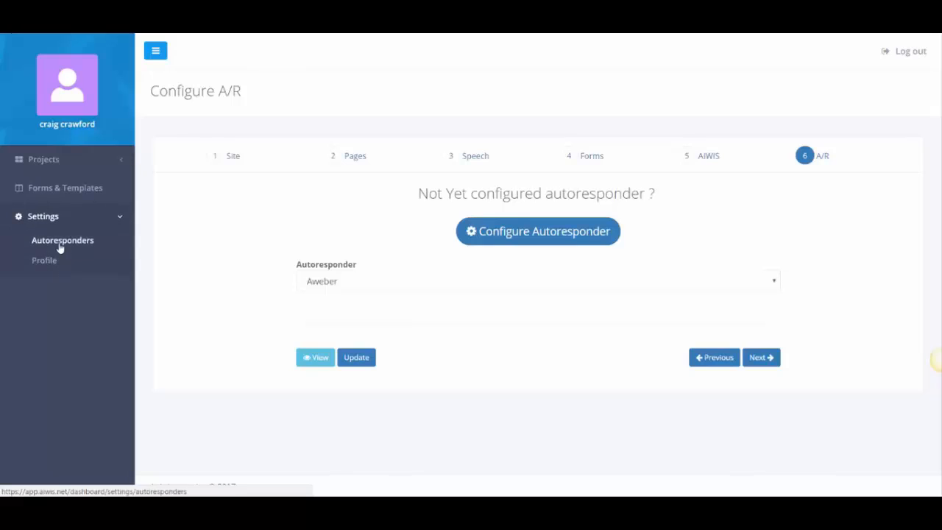
pyautogui.click(765, 360)
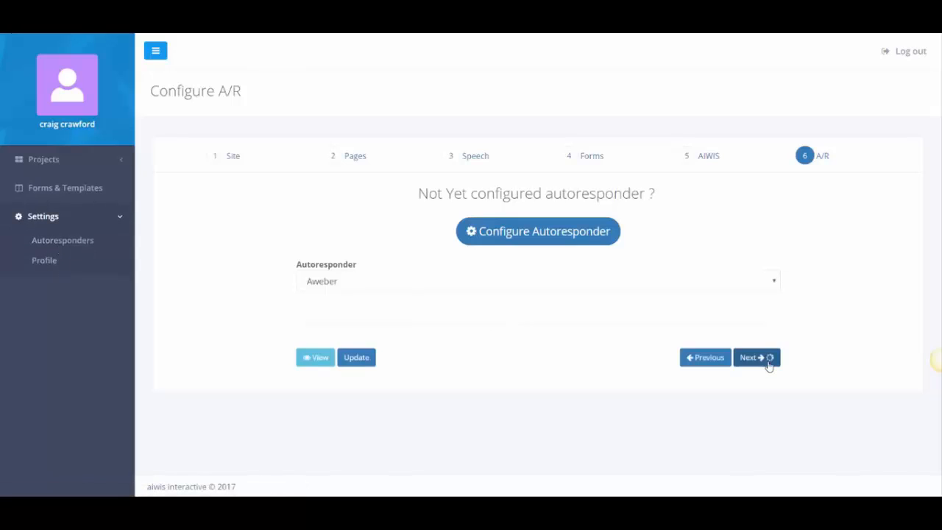
pyautogui.moveTo(387, 330); pyautogui.dragTo(340, 218)
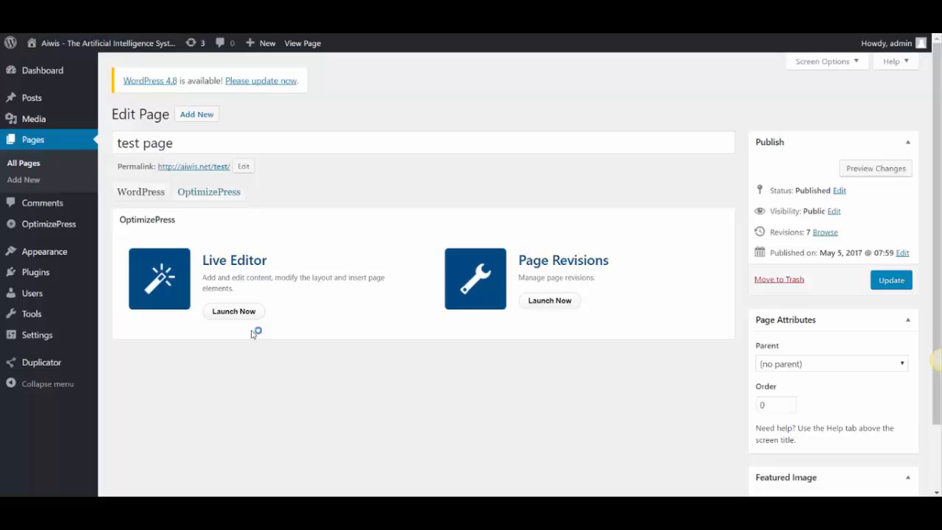
# In Live Editor, replace the custom HTML element's old script with the pasted AIWIS code, then save.
pyautogui.click(246, 314)
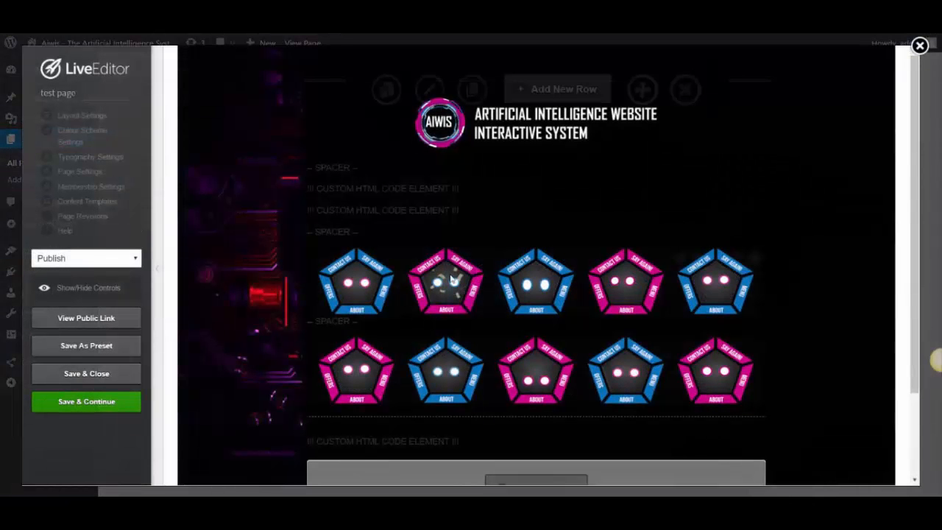
pyautogui.moveTo(671, 195)
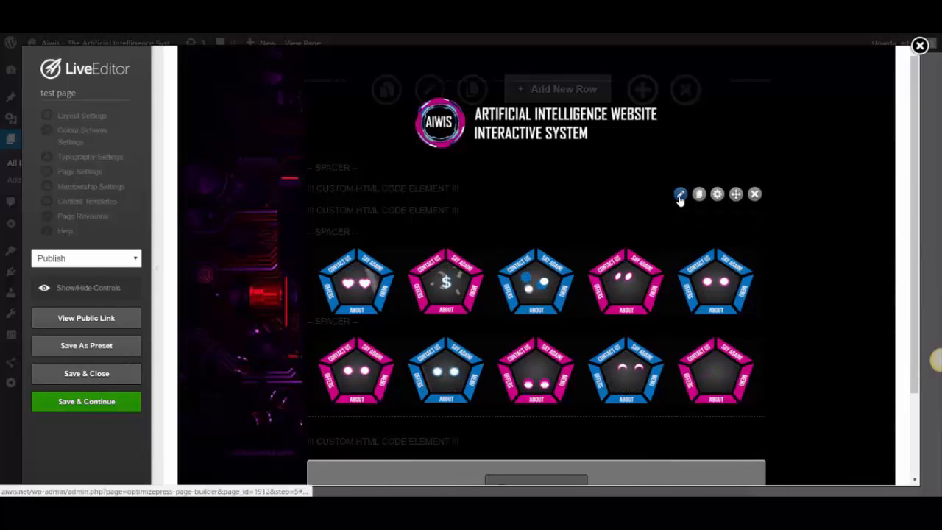
pyautogui.click(679, 195)
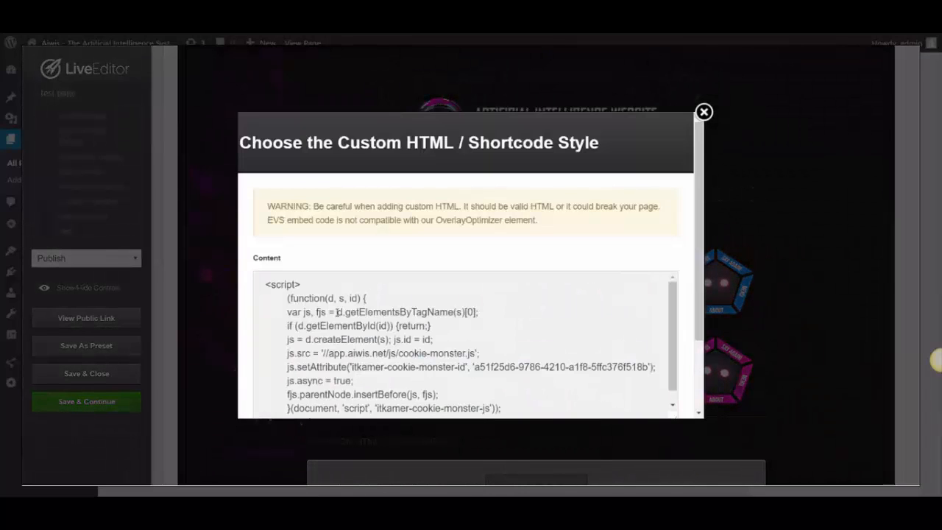
pyautogui.moveTo(261, 286); pyautogui.dragTo(505, 338)
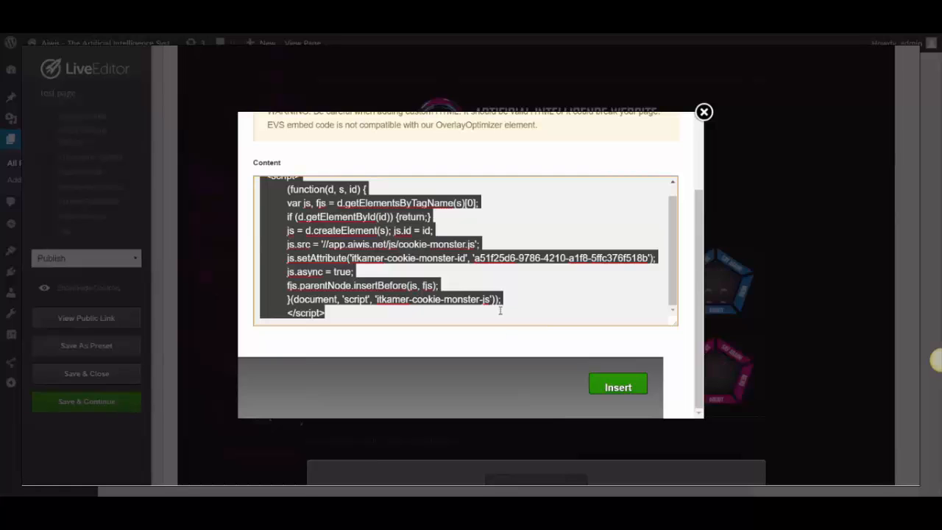
pyautogui.press('BackSpace')
pyautogui.hotkey('ctrl', 'v')
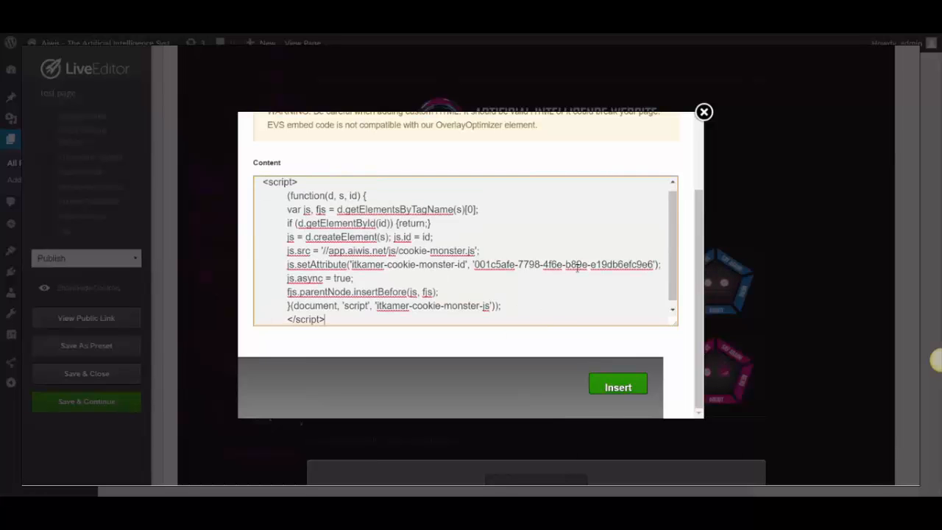
pyautogui.click(608, 389)
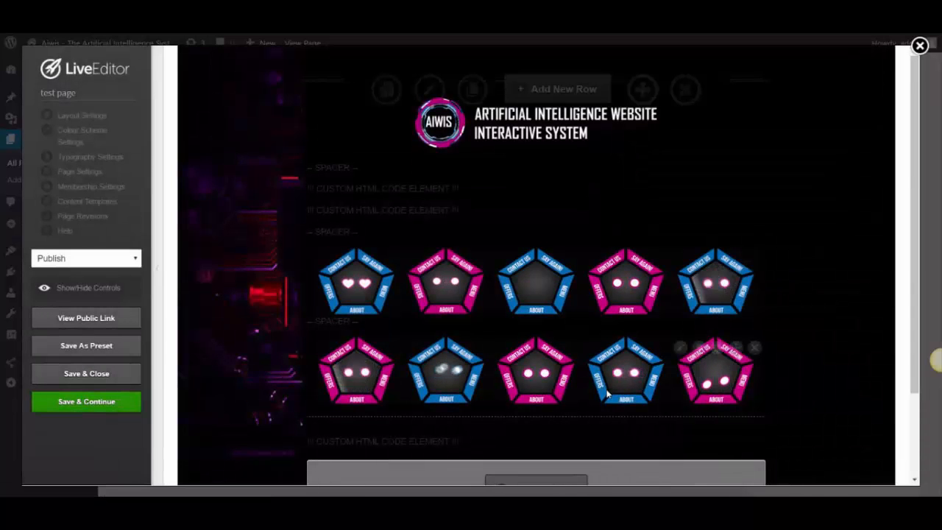
pyautogui.click(81, 405)
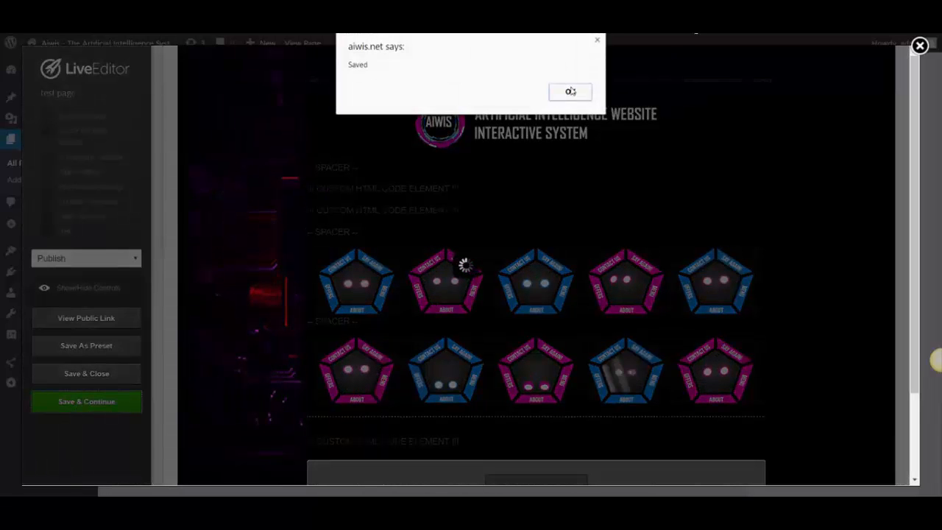
pyautogui.click(570, 91)
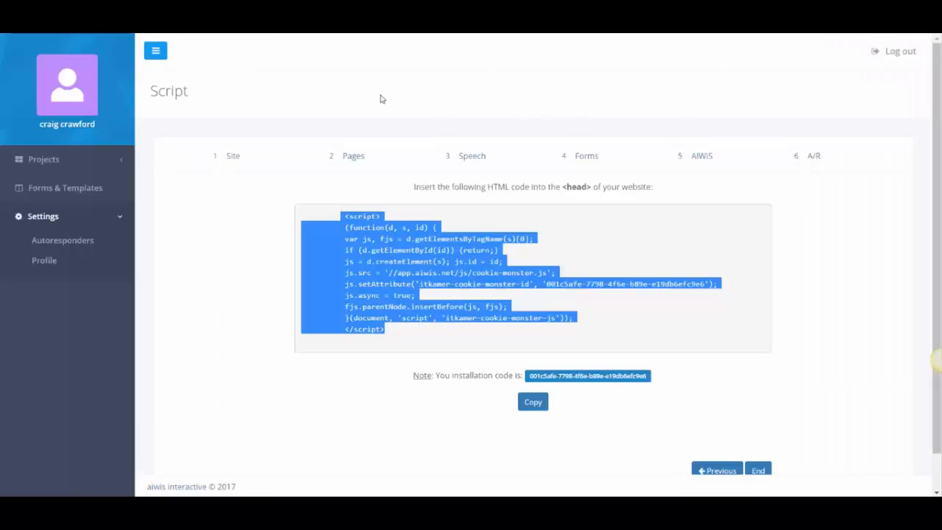
# Review Autoresponders and the opt-in form editor, then open Projects > List.
pyautogui.click(75, 244)
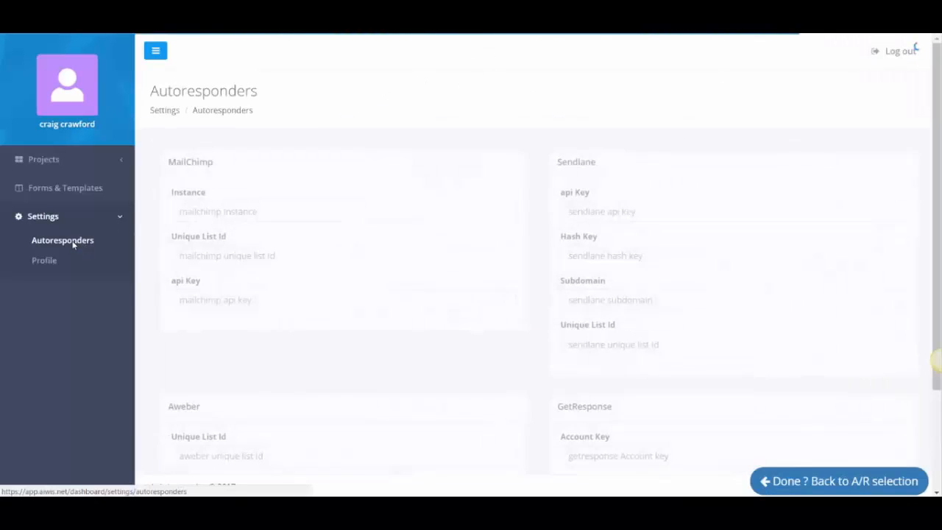
pyautogui.click(54, 193)
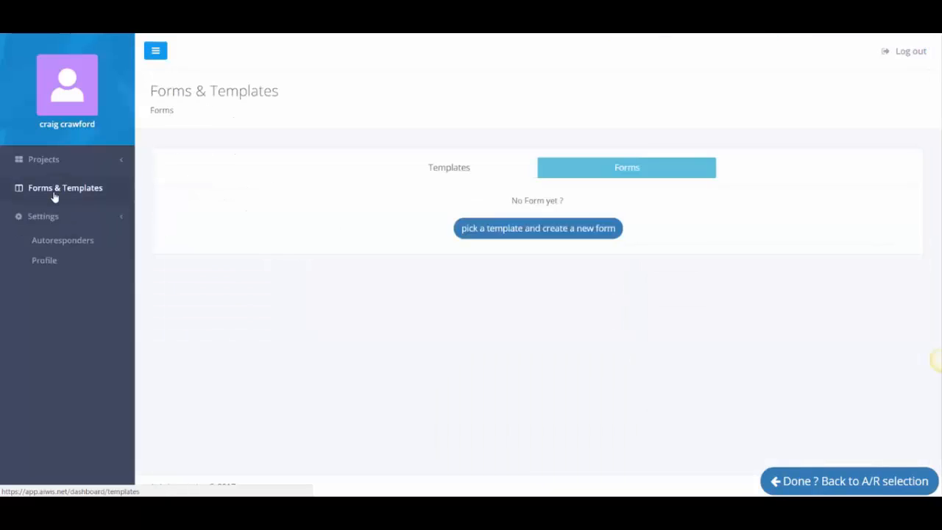
pyautogui.click(642, 233)
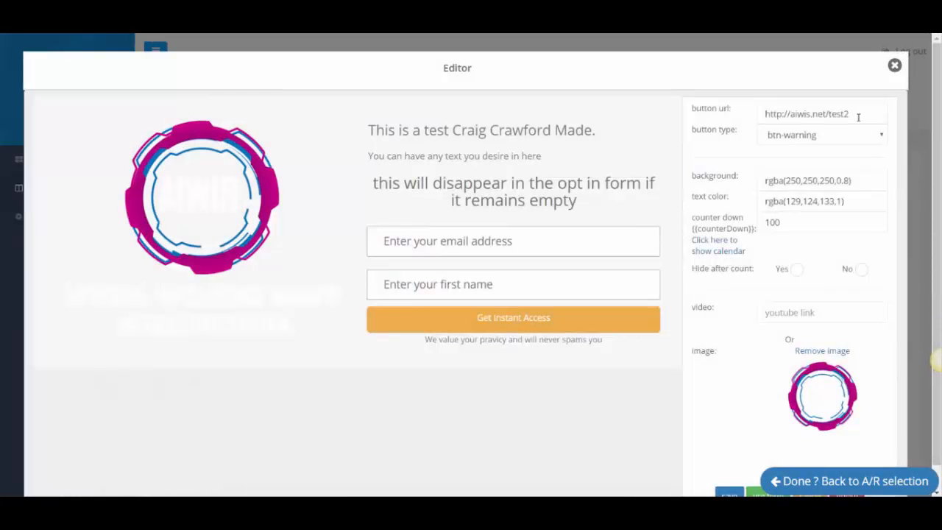
pyautogui.moveTo(852, 115); pyautogui.dragTo(745, 125)
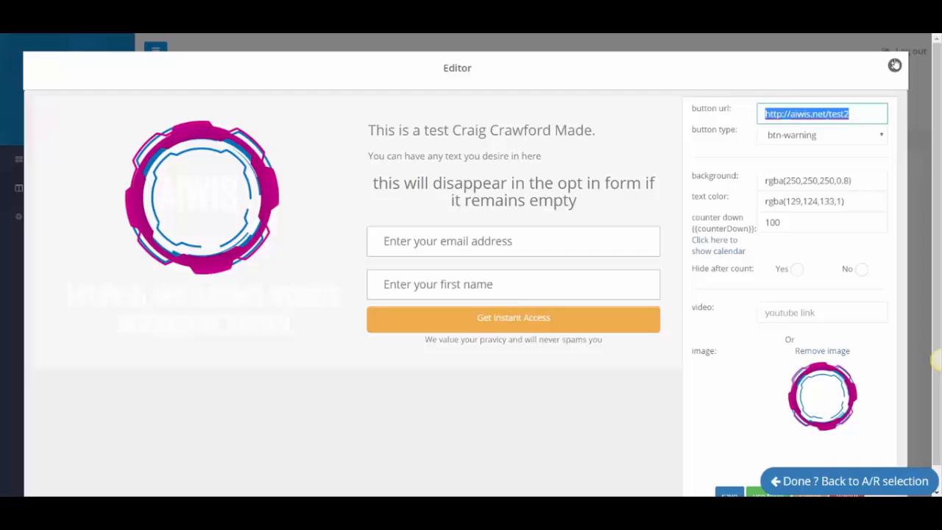
pyautogui.click(893, 65)
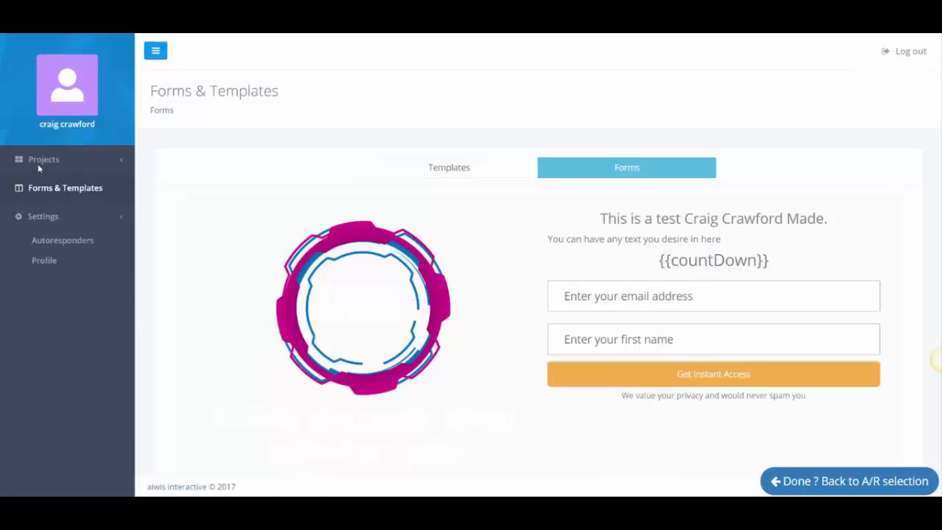
pyautogui.click(118, 160)
pyautogui.click(39, 204)
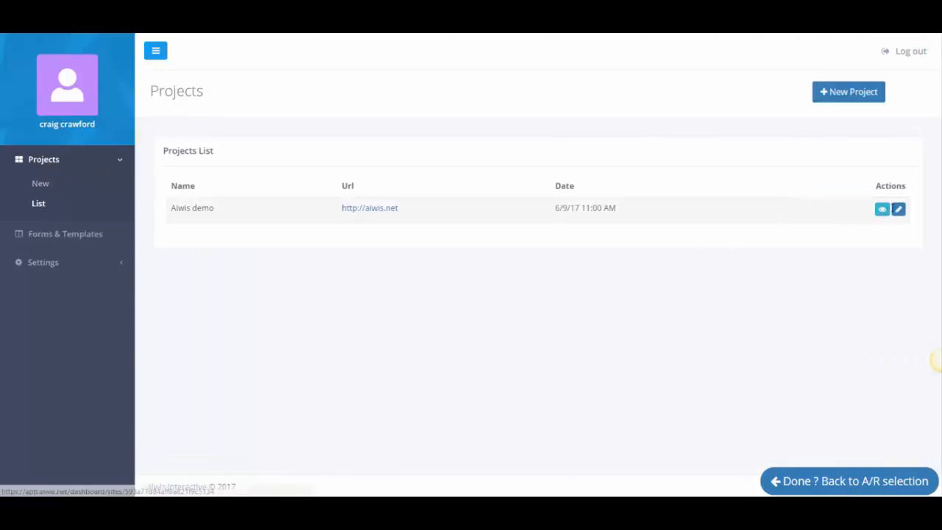
# Edit the Aiwis demo project and start adding a new page.
pyautogui.click(897, 209)
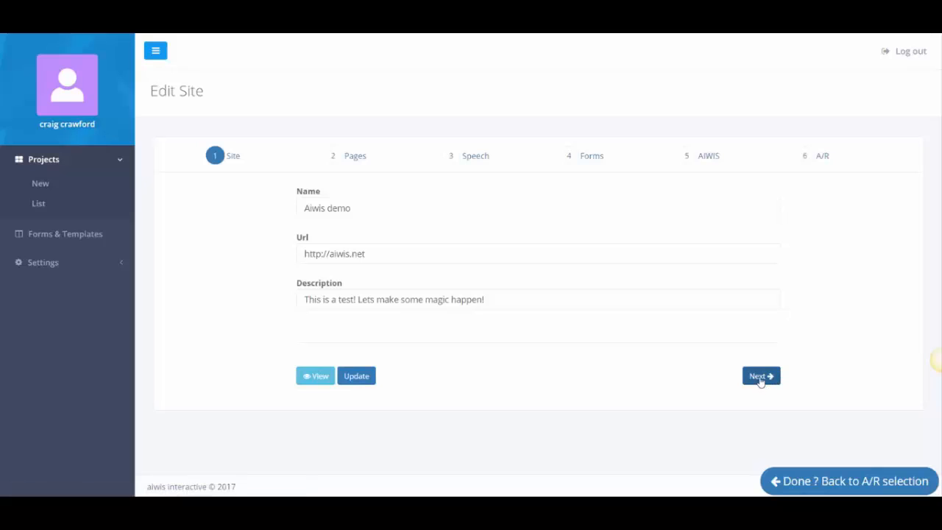
pyautogui.click(760, 377)
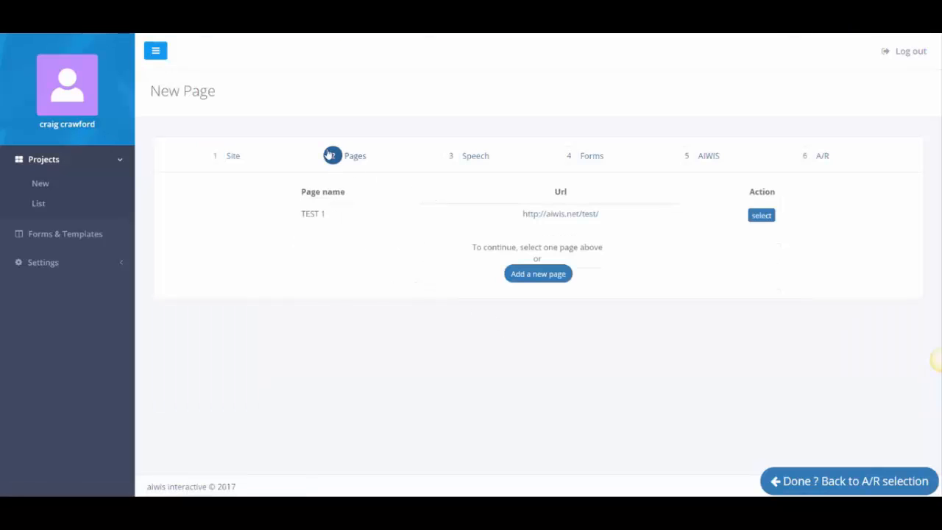
pyautogui.click(539, 280)
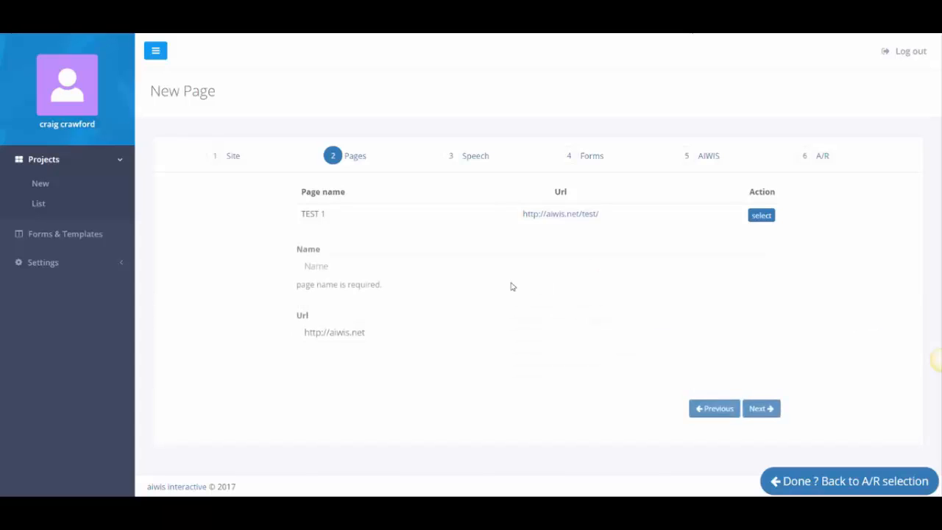
pyautogui.click(388, 268)
pyautogui.write('test pa')
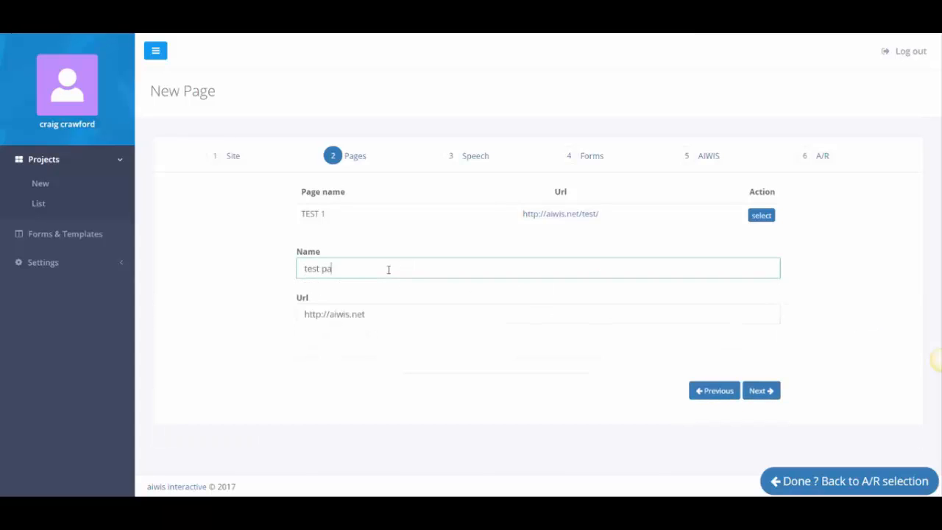
pyautogui.write('ege')
pyautogui.press('BackSpace')
pyautogui.press('BackSpace')
pyautogui.press('BackSpace')
pyautogui.write('ge')
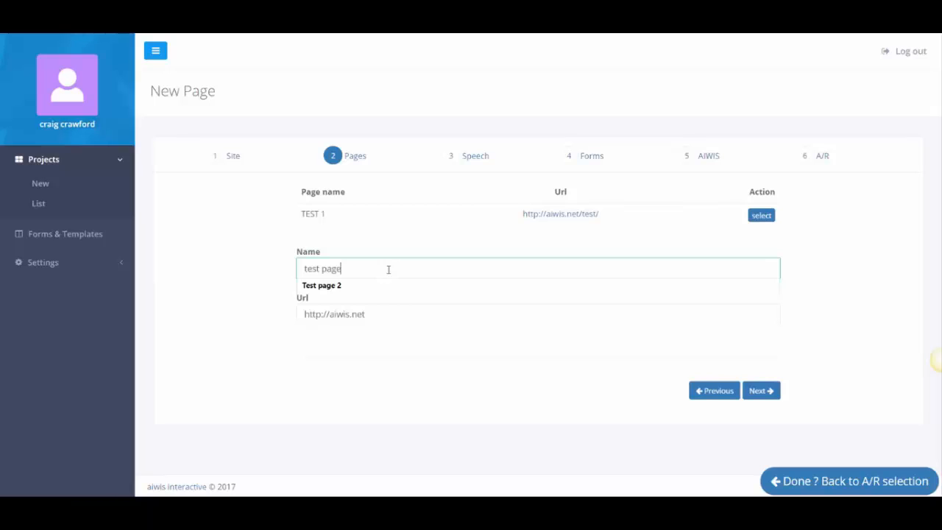
pyautogui.press('Down')
pyautogui.press('Tab')
pyautogui.press('End')
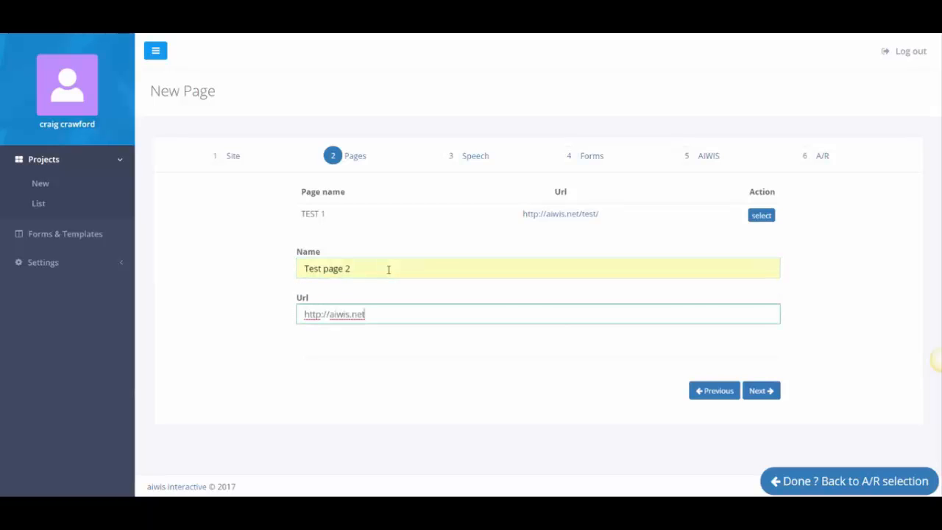
pyautogui.write('/test2')
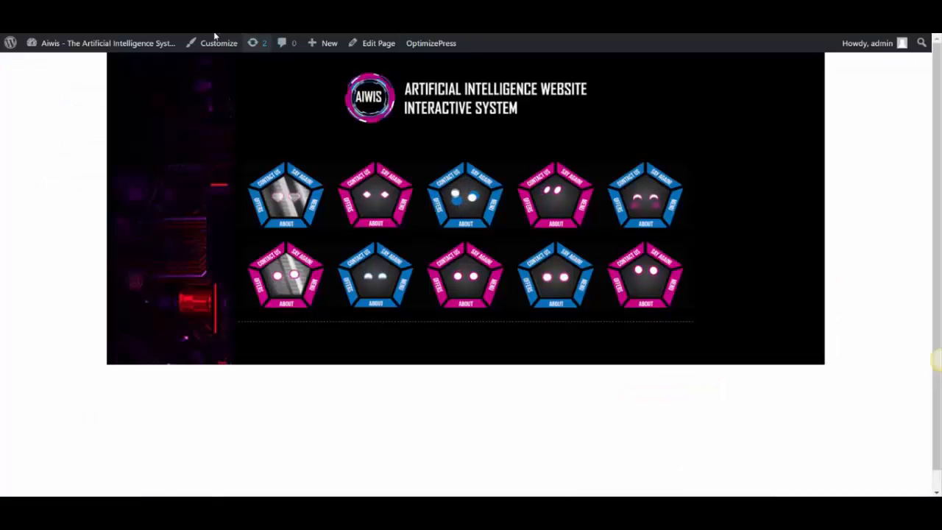
pyautogui.click(375, 42)
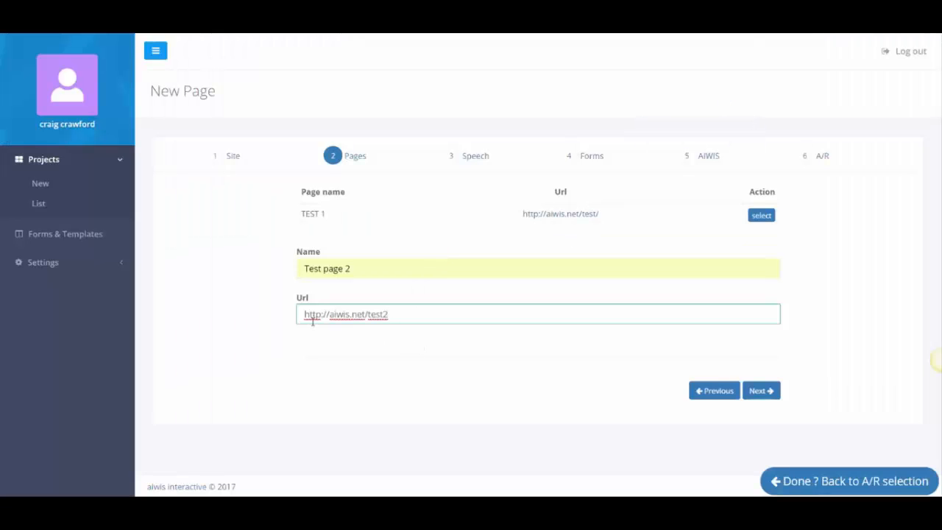
pyautogui.click(758, 391)
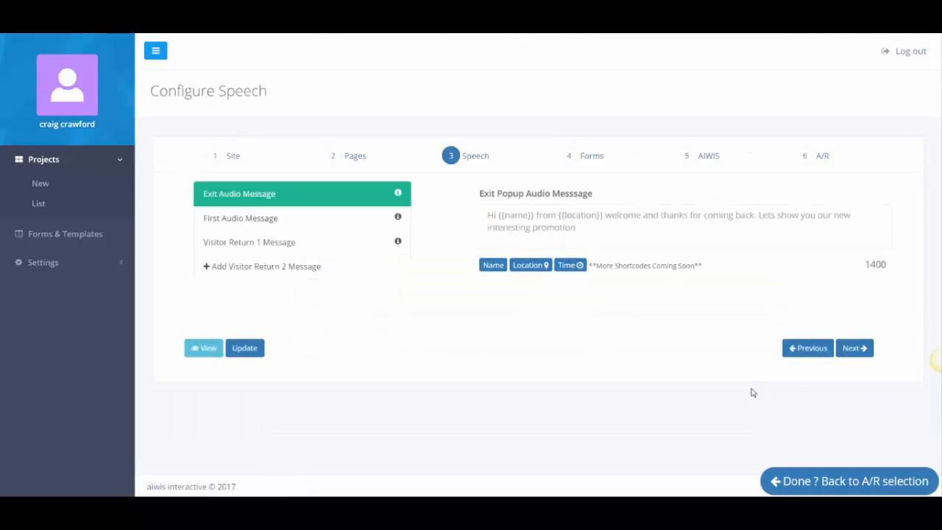
# Start the message 'Hey [Name], I speak in 25 languages and 45 accents, how cool is that?'.
pyautogui.click(519, 220)
pyautogui.write('Hey')
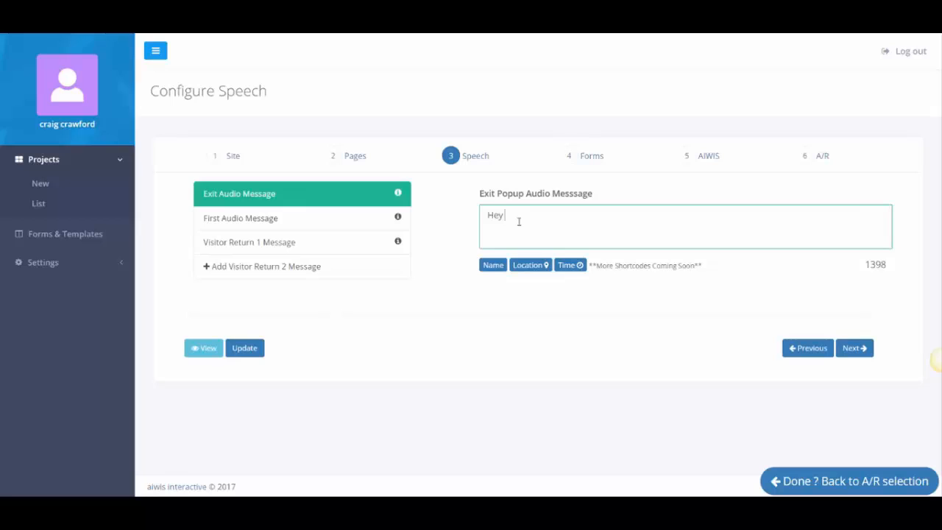
pyautogui.click(493, 265)
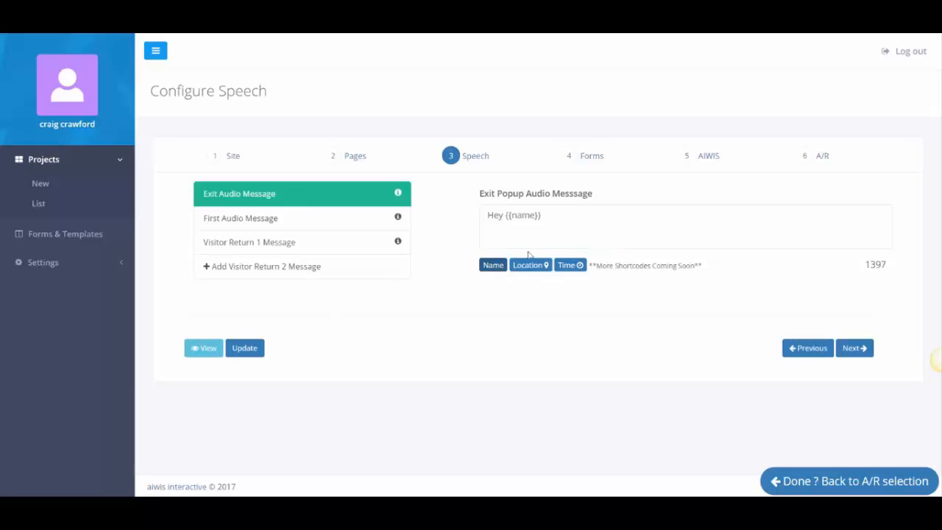
pyautogui.click(562, 218)
pyautogui.write('I speak in')
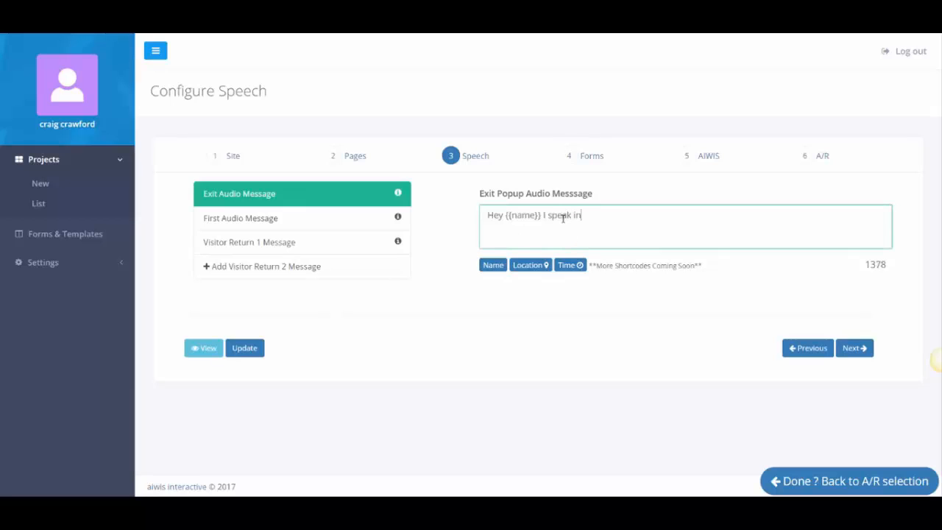
pyautogui.write(' 25 languages and')
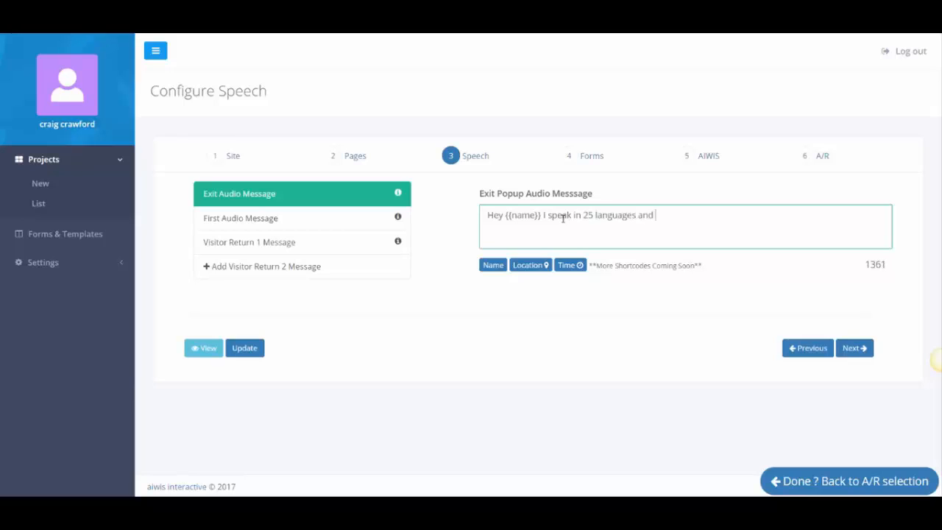
pyautogui.write(' 45 accents, how cool i')
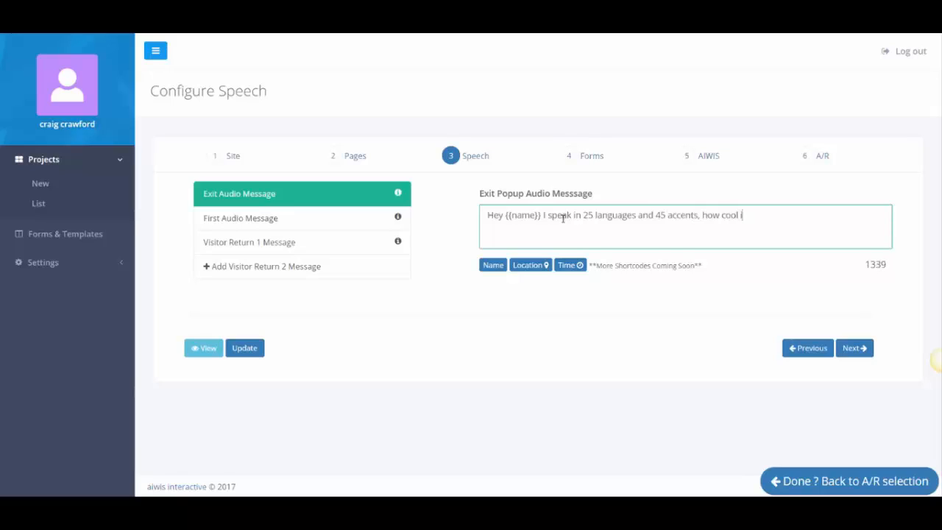
pyautogui.write('s that?')
pyautogui.press('Return')
pyautogui.press('Return')
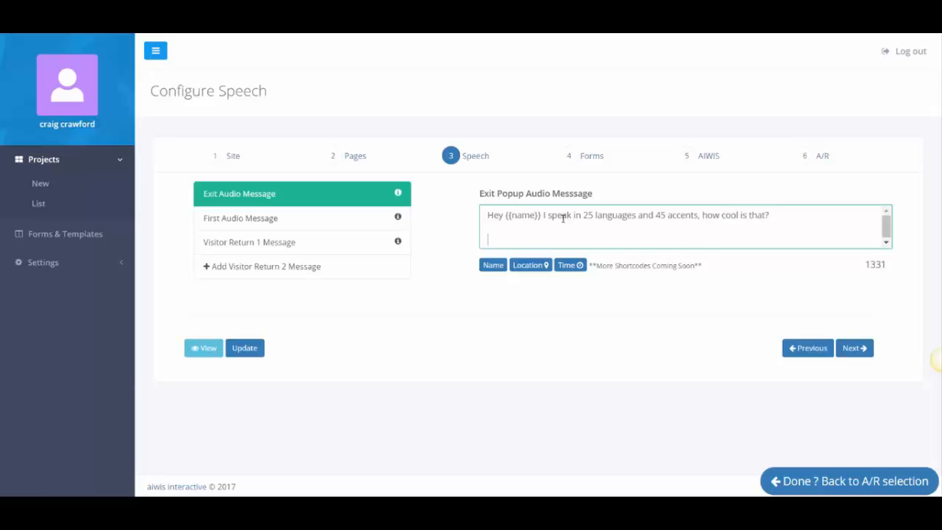
pyautogui.write('I am learning anf growing ')
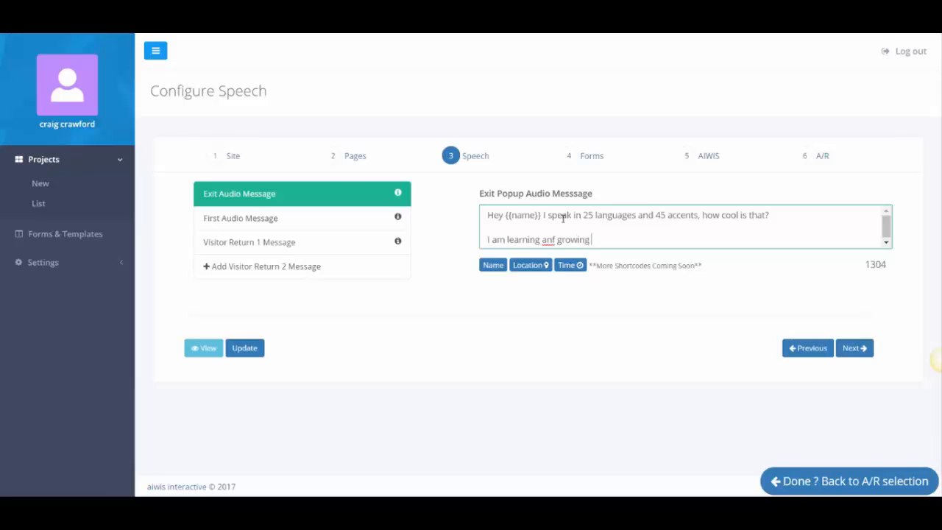
pyautogui.write('as i pr')
# Fix the 'anf' typo and add the learning paragraph, 'Have a nice day [Location]', and a closing line.
pyautogui.click(556, 239)
pyautogui.press('BackSpace')
pyautogui.write('d')
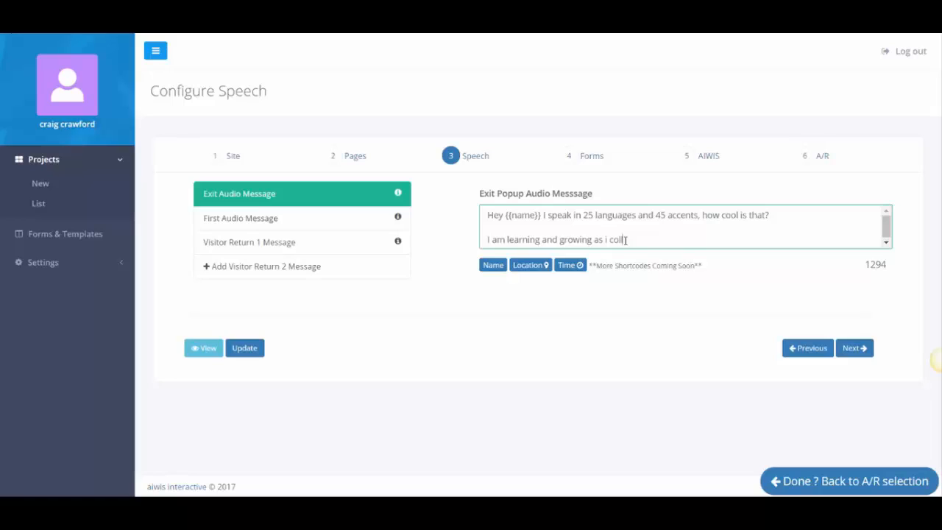
pyautogui.write('nformation, allowing me to')
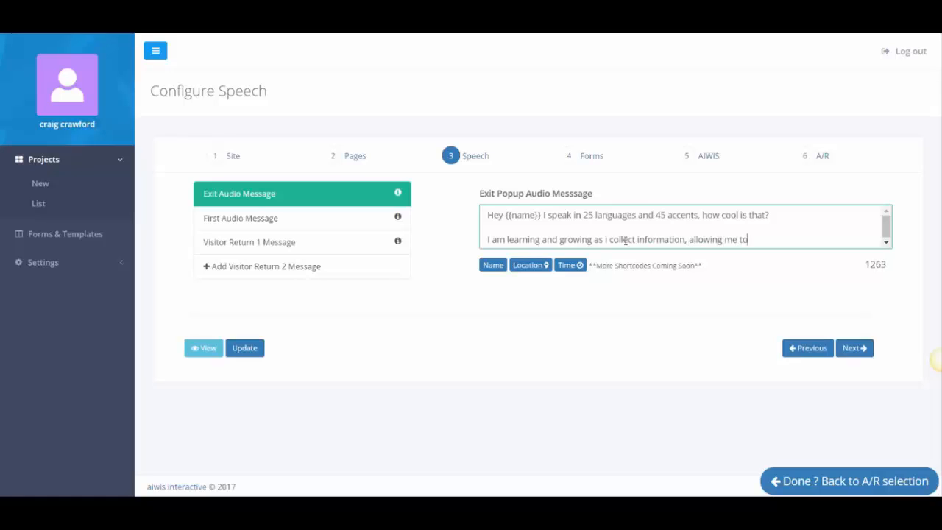
pyautogui.write(' send your visitors and customers bespoke')
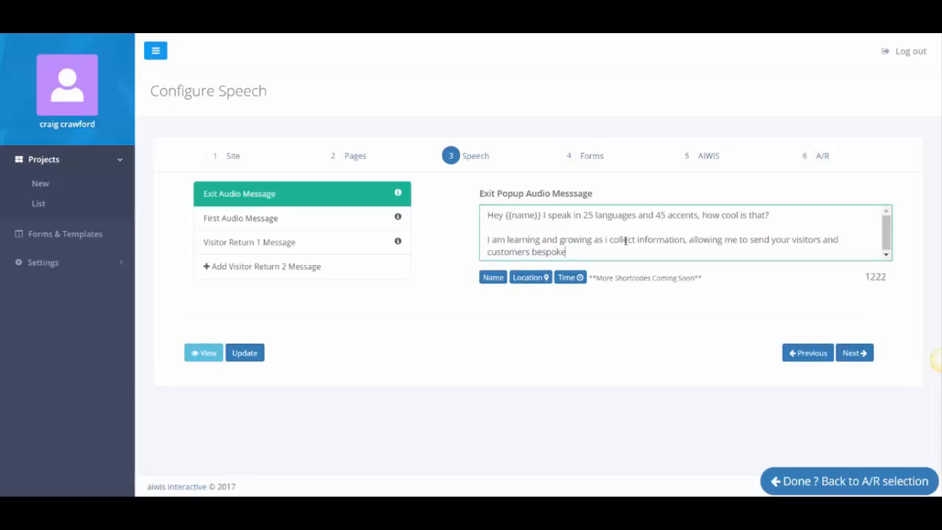
pyautogui.write(' different marketing messages upon e')
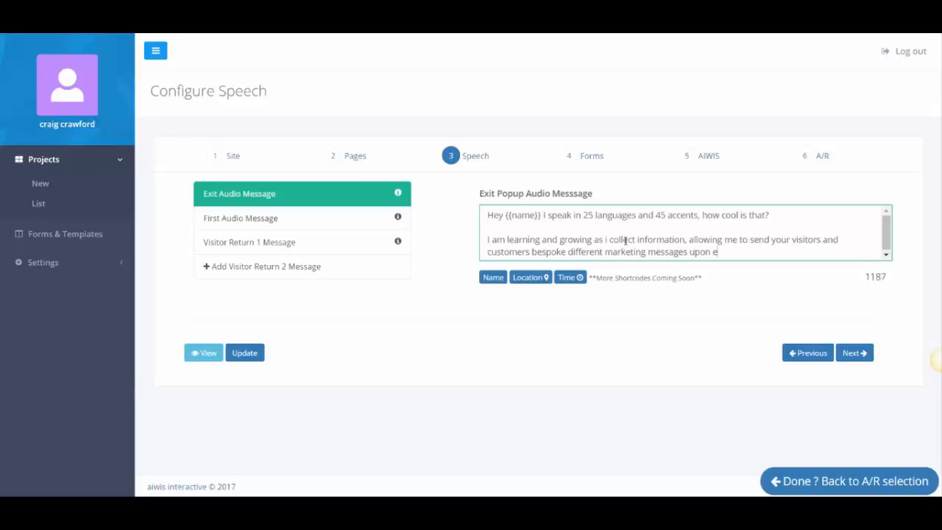
pyautogui.write('ach and every return.')
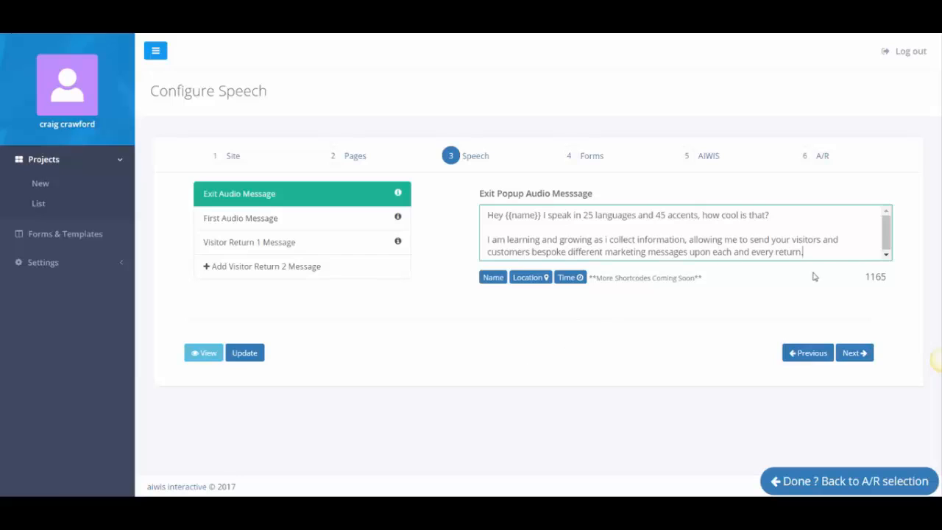
pyautogui.press('Return')
pyautogui.press('Return')
pyautogui.write('Have')
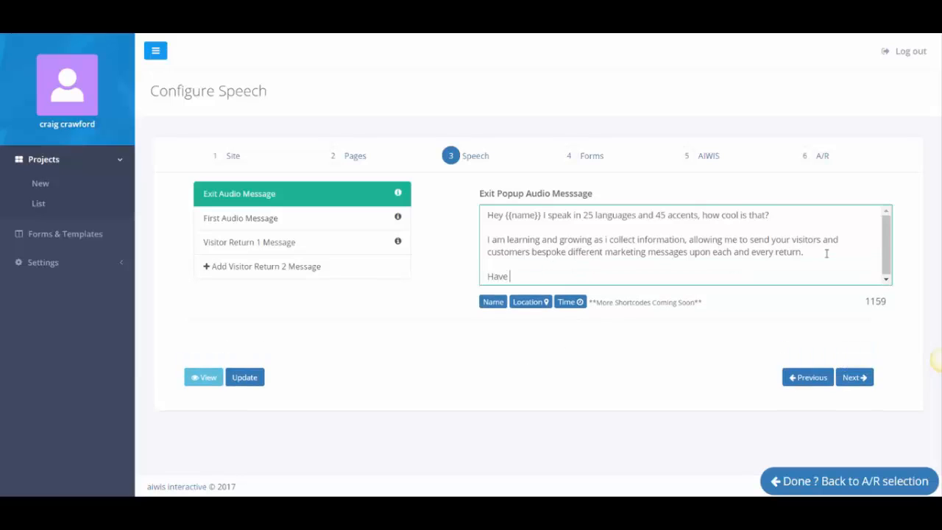
pyautogui.write(' a nice day in')
pyautogui.click(522, 304)
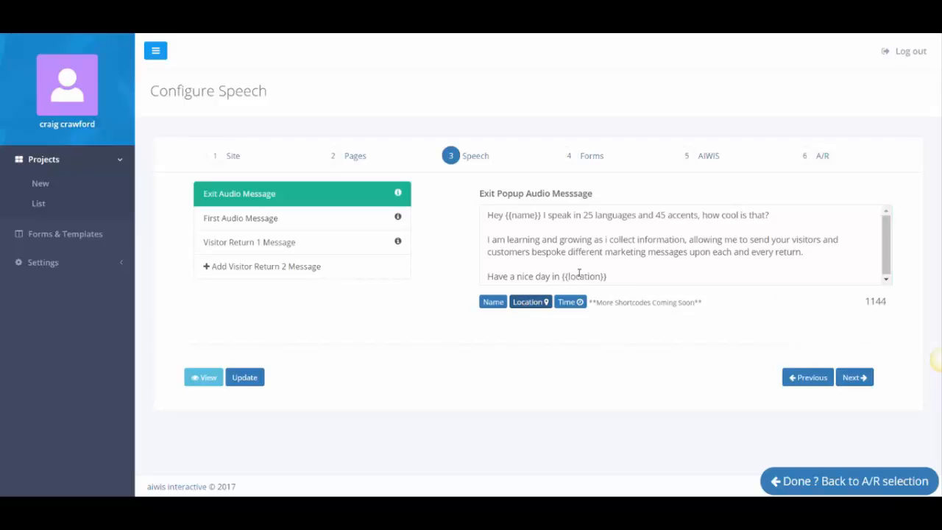
pyautogui.click(628, 281)
pyautogui.press('Return')
pyautogui.press('Return')
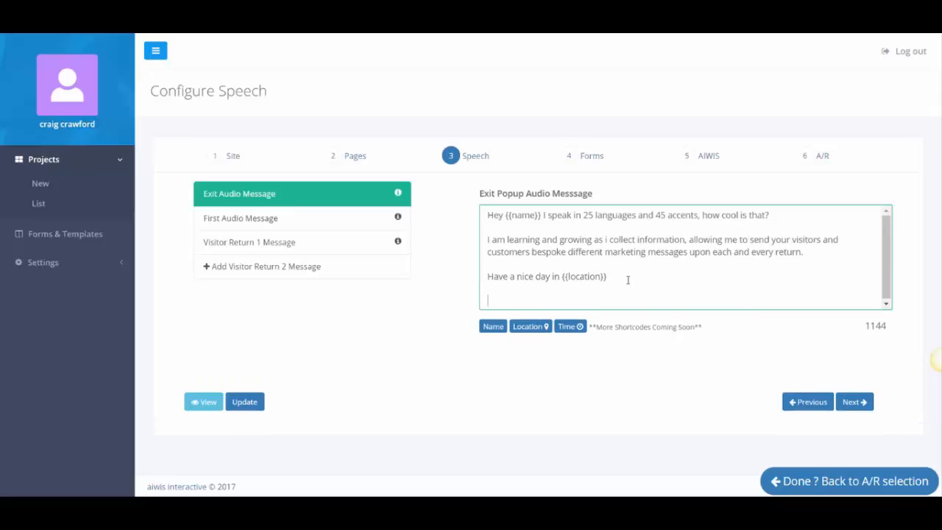
pyautogui.write('And dont')
pyautogui.write('not for')
pyautogui.write('g')
pyautogui.write('et to :')
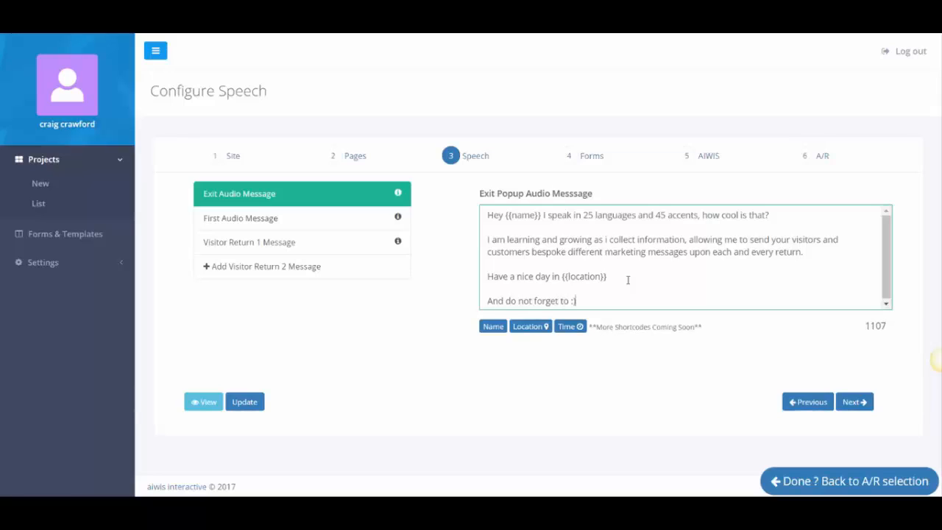
# Move the text from the exit message into First Audio Message and update it.
pyautogui.click(249, 405)
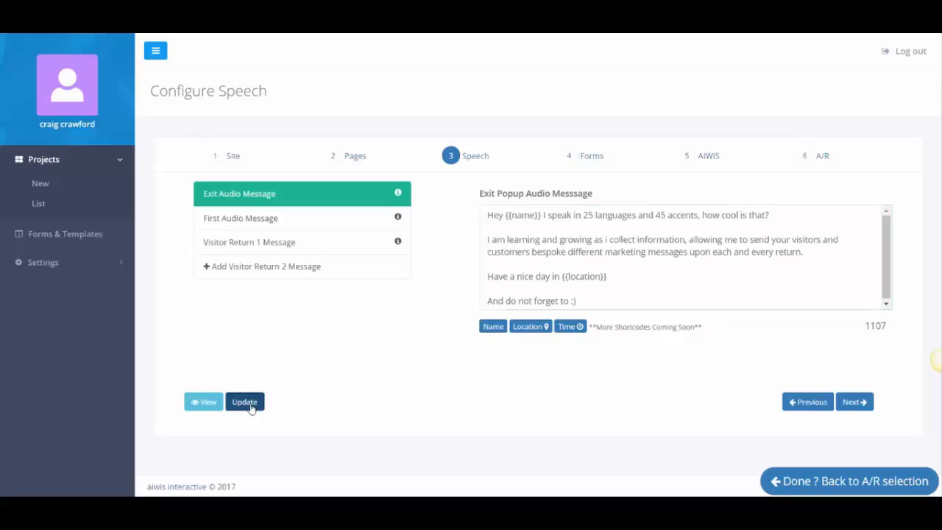
pyautogui.click(600, 300)
pyautogui.hotkey('ctrl', 'a')
pyautogui.press('BackSpace')
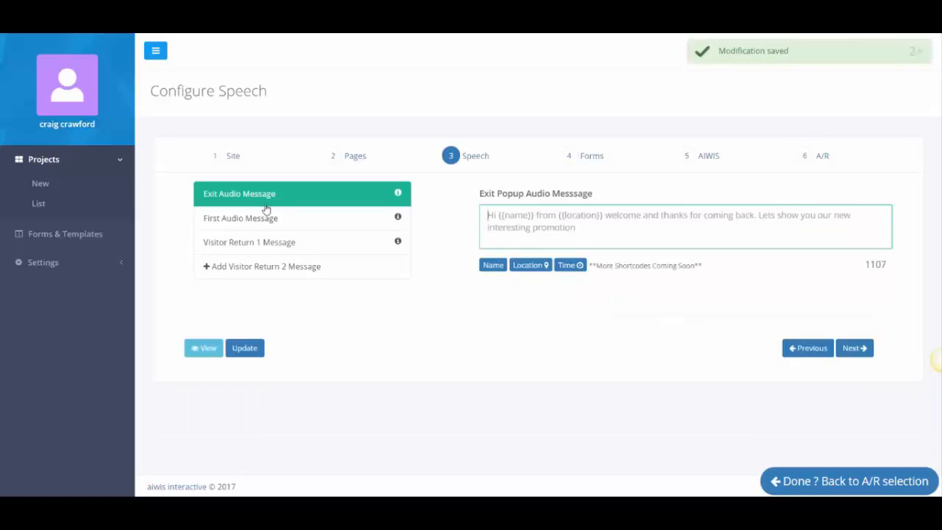
pyautogui.click(266, 217)
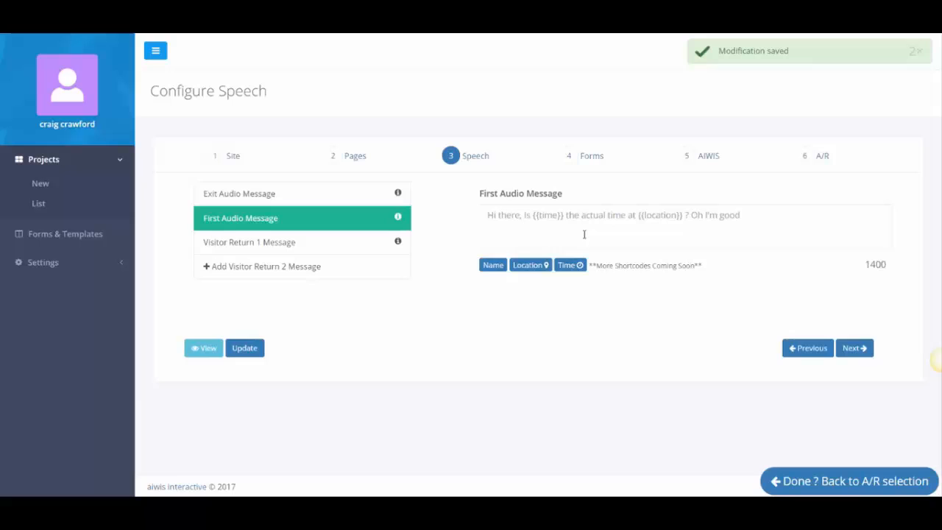
pyautogui.click(348, 205)
pyautogui.click(342, 225)
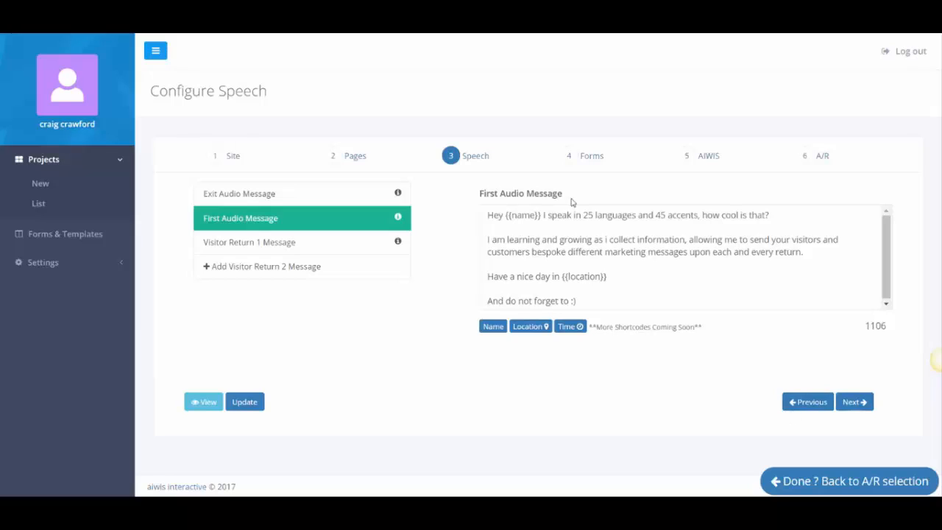
pyautogui.click(262, 402)
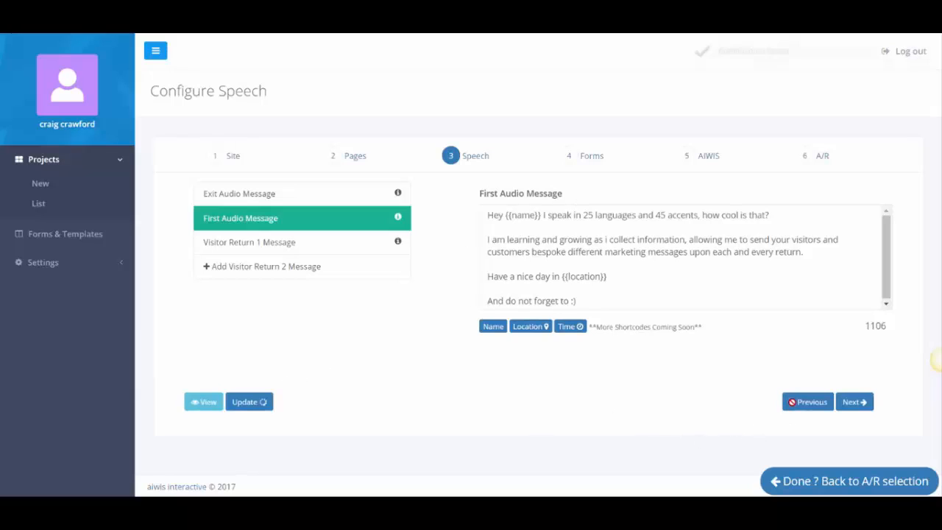
pyautogui.click(861, 403)
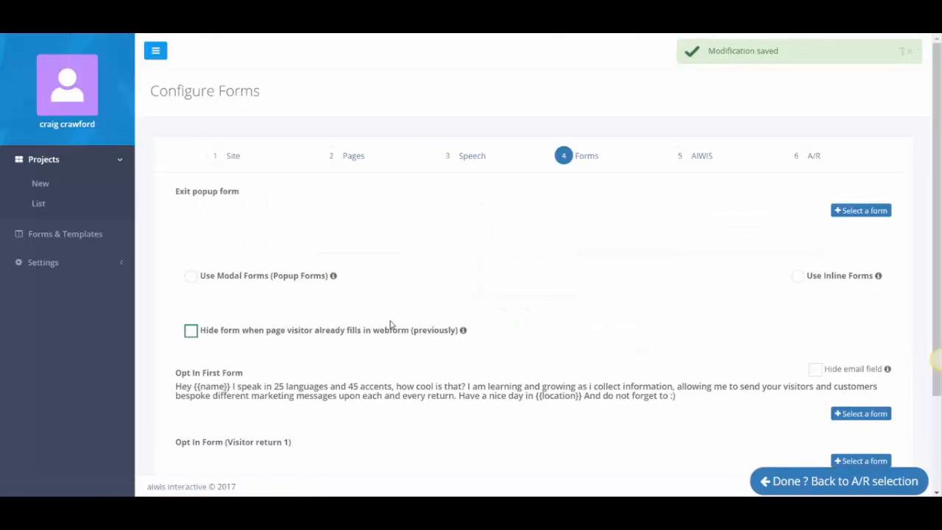
# Attach the countdown opt-in form to Opt In First Form and update the Forms step.
pyautogui.scroll(-3, 390, 325)
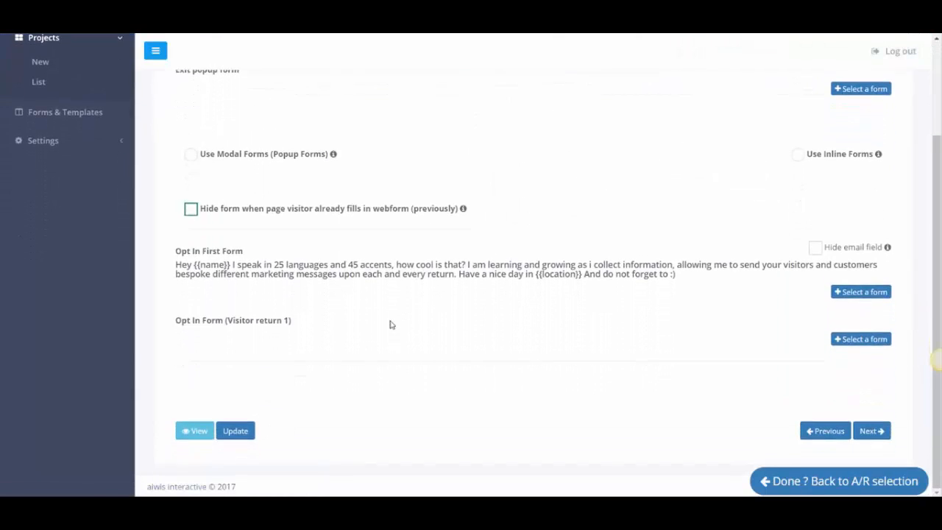
pyautogui.scroll(2, 390, 325)
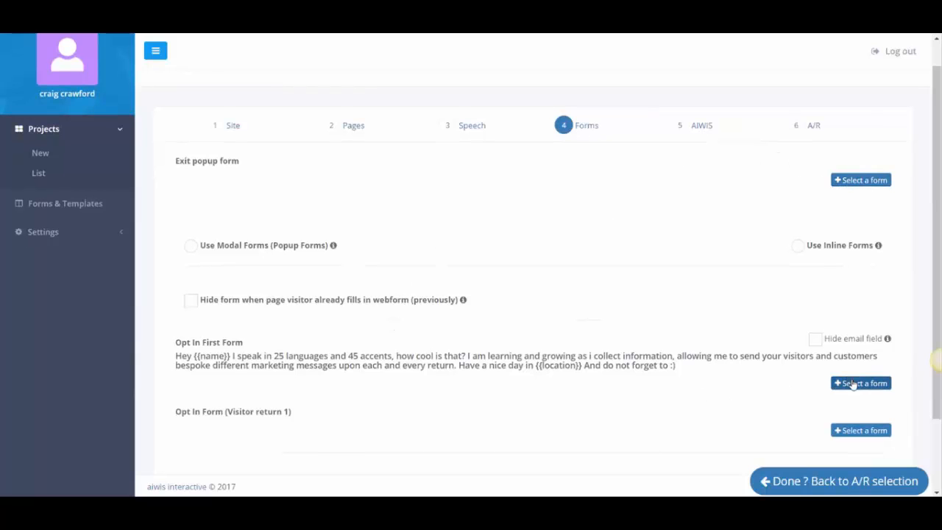
pyautogui.click(852, 377)
pyautogui.click(642, 266)
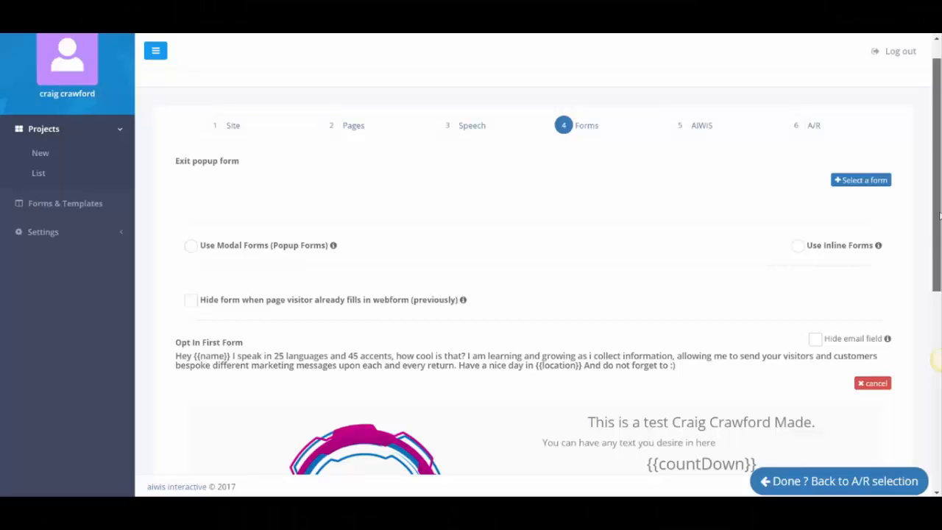
pyautogui.moveTo(938, 214); pyautogui.dragTo(936, 412)
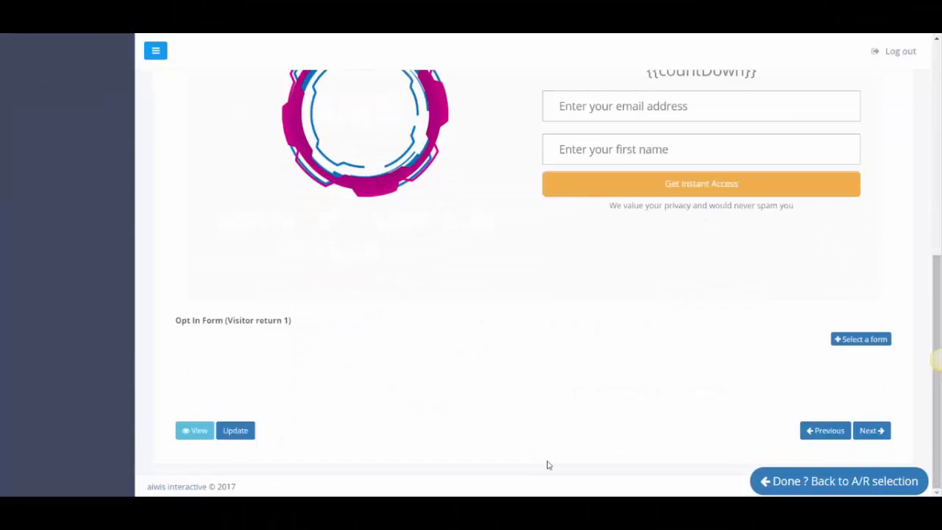
pyautogui.click(235, 430)
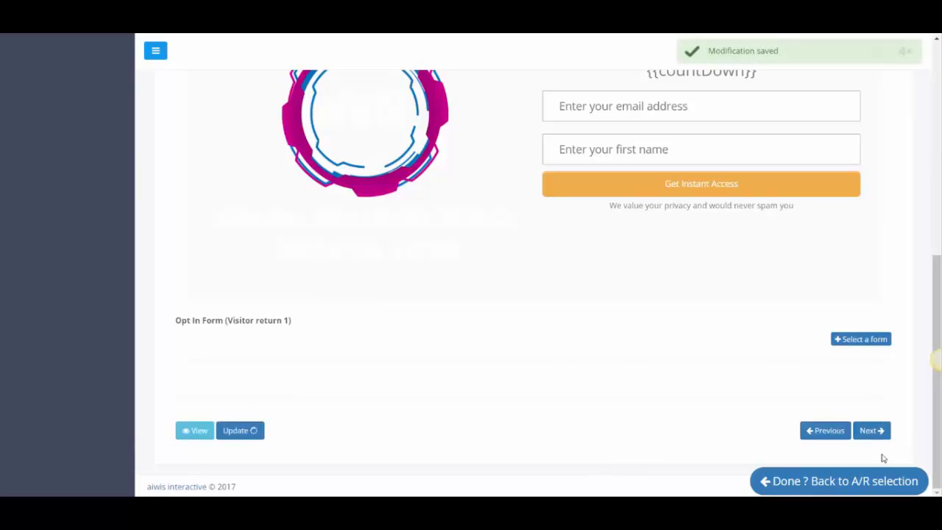
# Set both the Visitor Exit and First Visit avatar positions to Bottom Right.
pyautogui.click(880, 435)
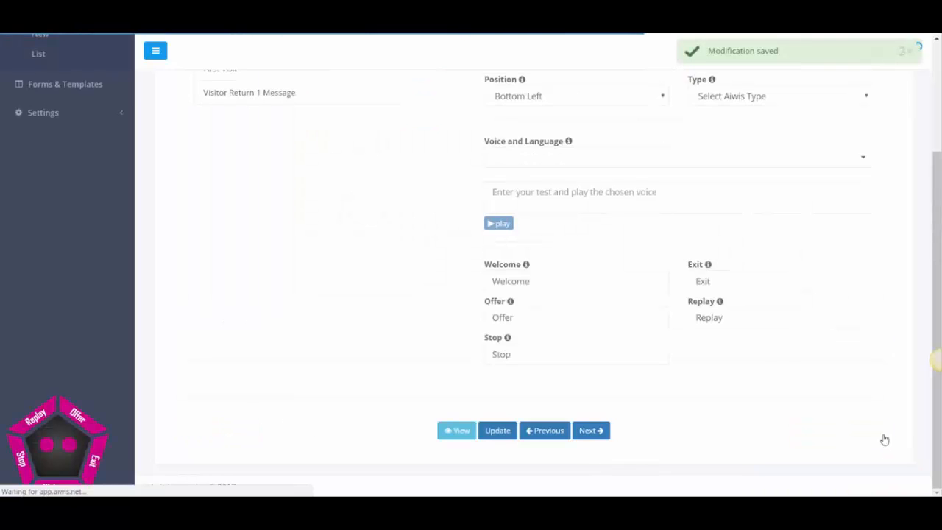
pyautogui.scroll(2, 383, 233)
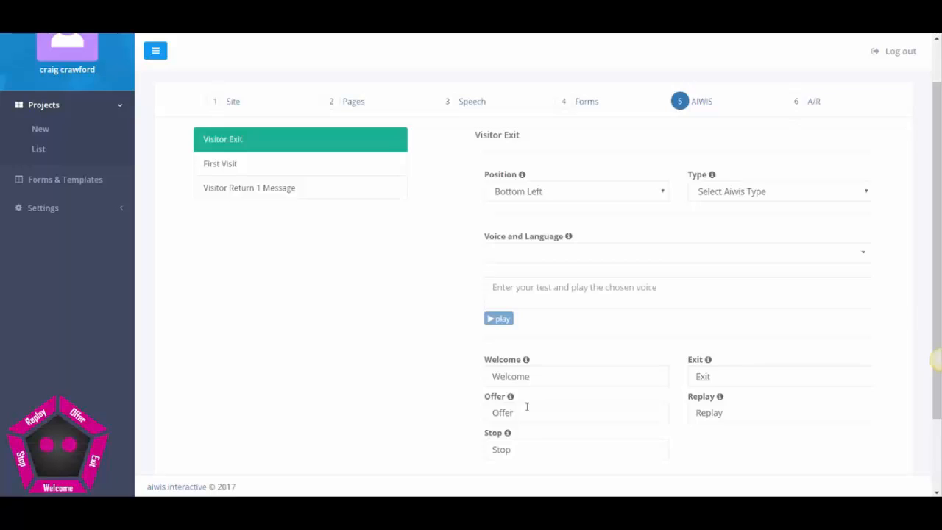
pyautogui.click(553, 190)
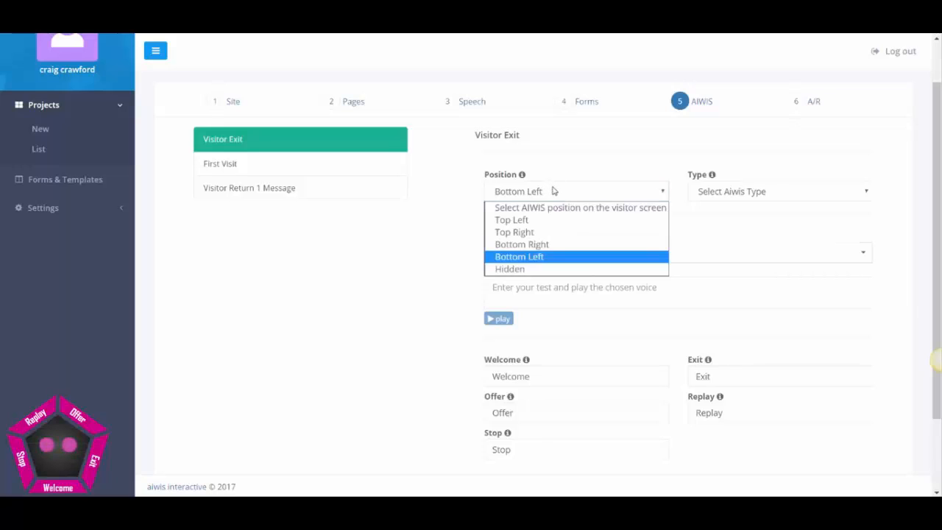
pyautogui.click(535, 247)
pyautogui.click(319, 163)
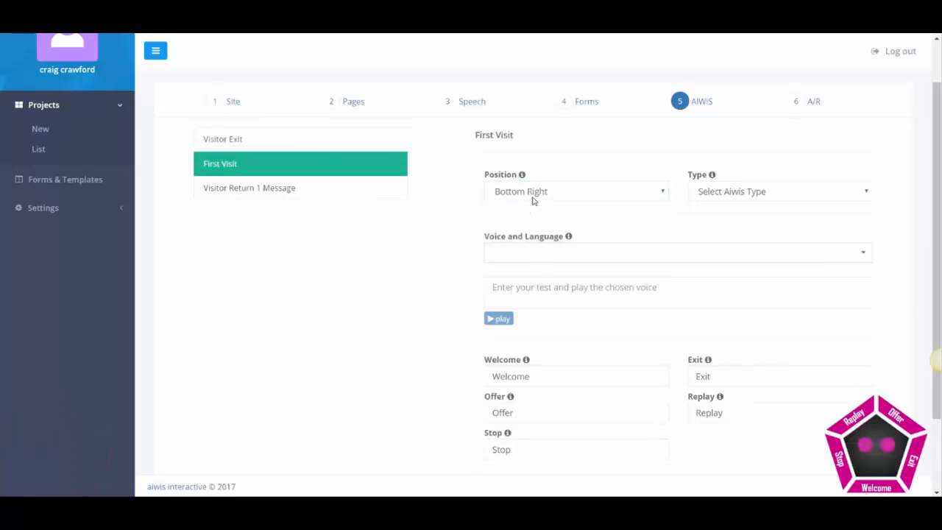
pyautogui.click(533, 197)
pyautogui.click(528, 256)
pyautogui.click(497, 195)
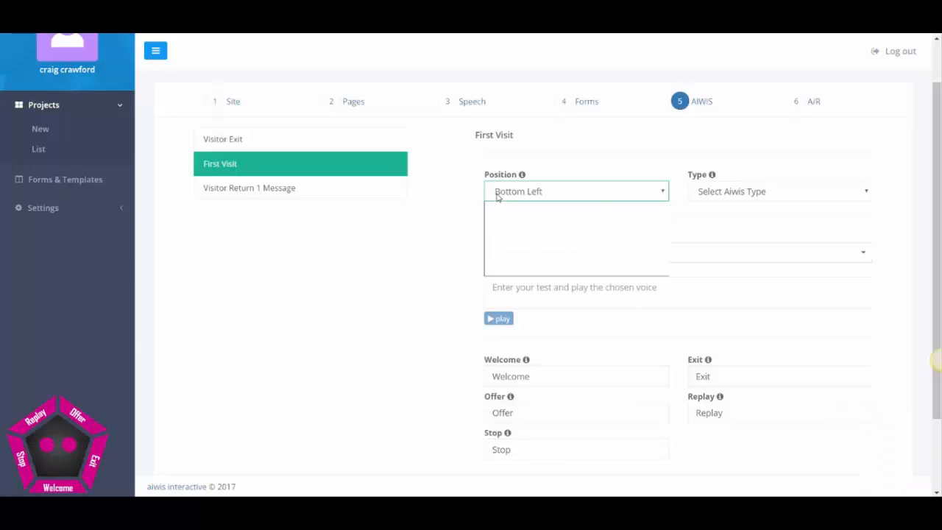
pyautogui.click(532, 269)
pyautogui.click(531, 193)
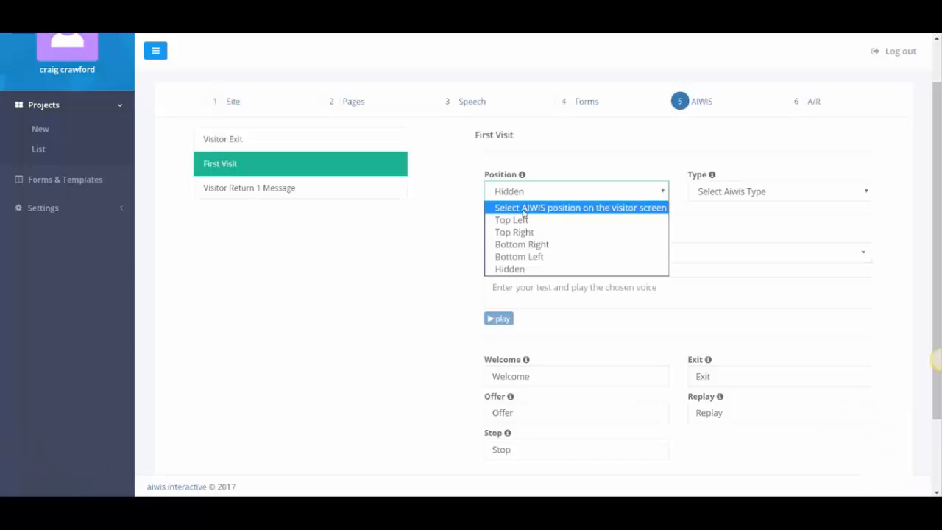
pyautogui.click(522, 220)
pyautogui.click(525, 194)
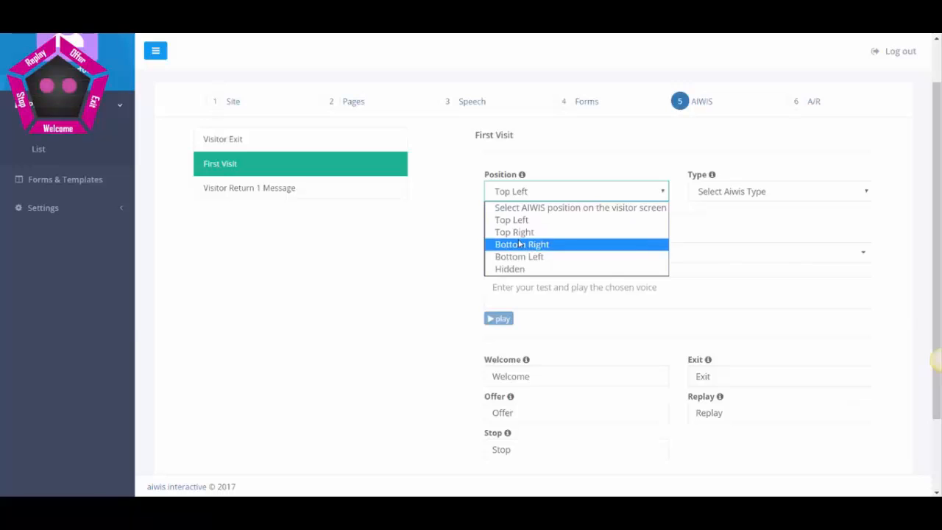
pyautogui.click(519, 244)
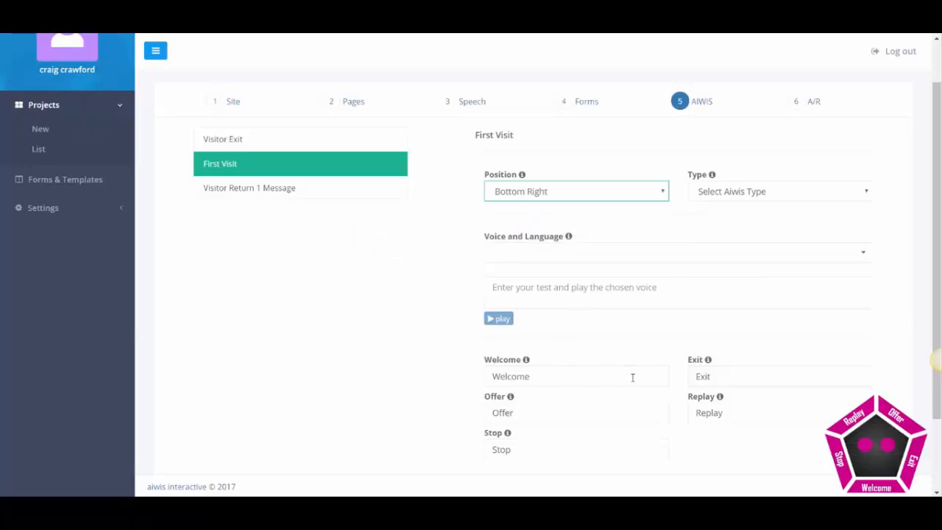
# Relabel the First Visit buttons to HOW AM, I, Working, Like and THIS?
pyautogui.moveTo(527, 376); pyautogui.dragTo(368, 380)
pyautogui.write('HOW AM')
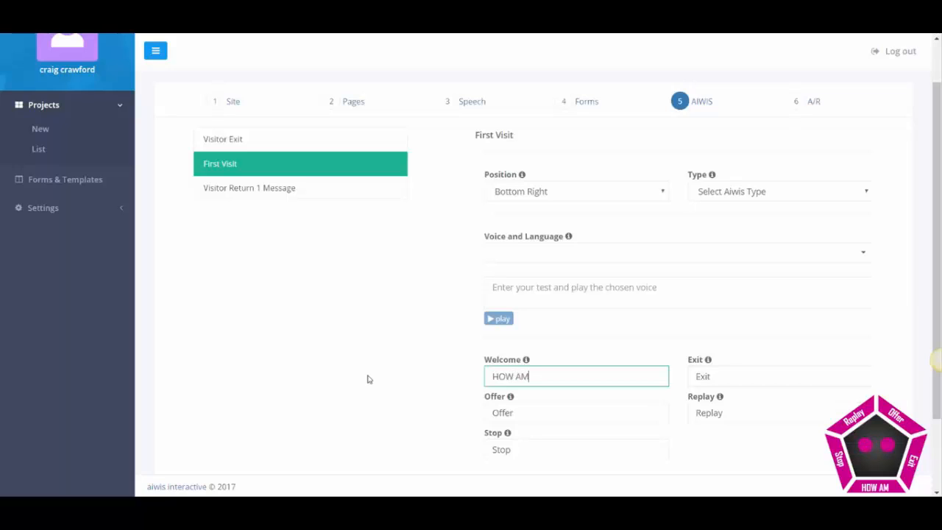
pyautogui.moveTo(513, 414); pyautogui.dragTo(450, 406)
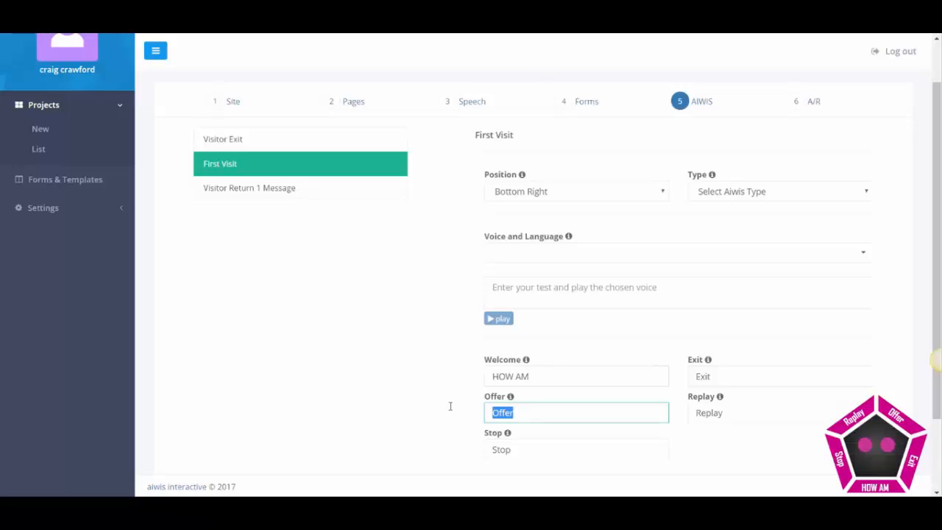
pyautogui.moveTo(738, 375); pyautogui.dragTo(623, 392)
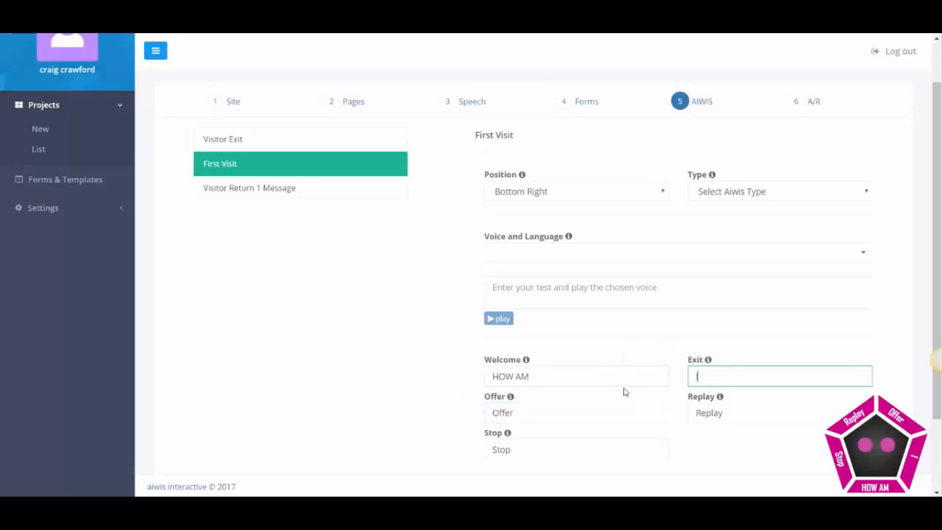
pyautogui.press('Tab')
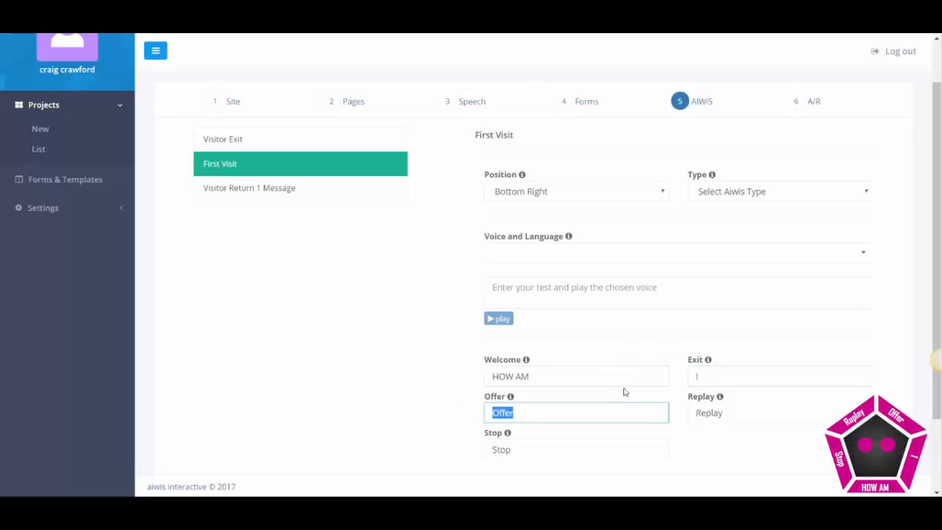
pyautogui.write('Working')
pyautogui.press('Tab')
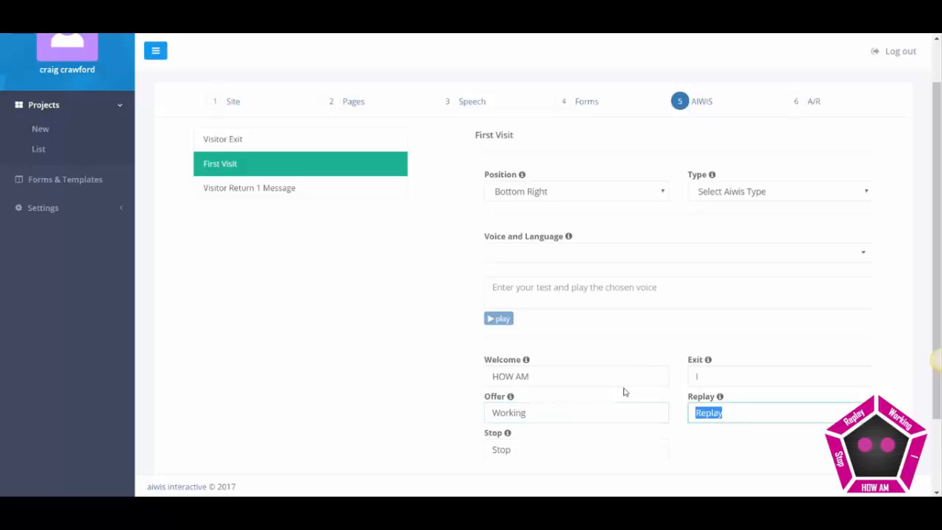
pyautogui.write('Like')
pyautogui.press('Tab')
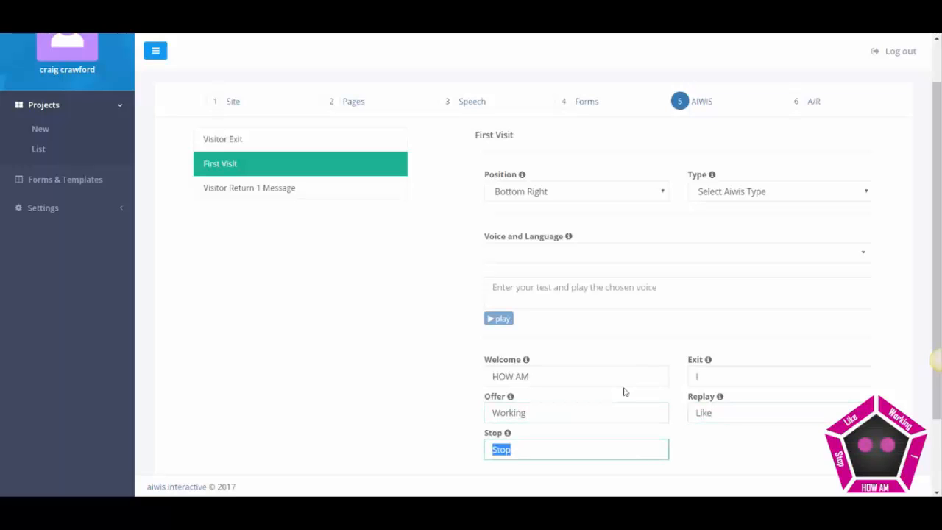
pyautogui.write('THIS?')
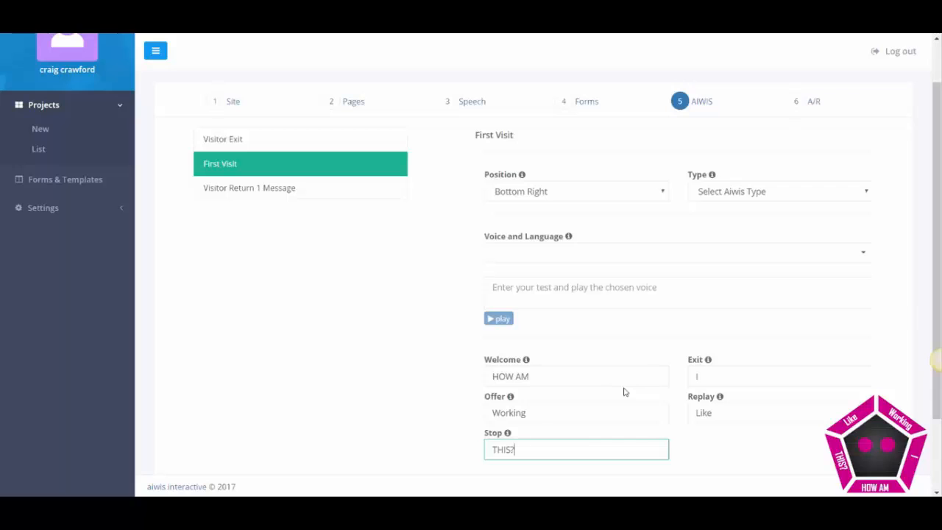
pyautogui.scroll(-2, 328, 363)
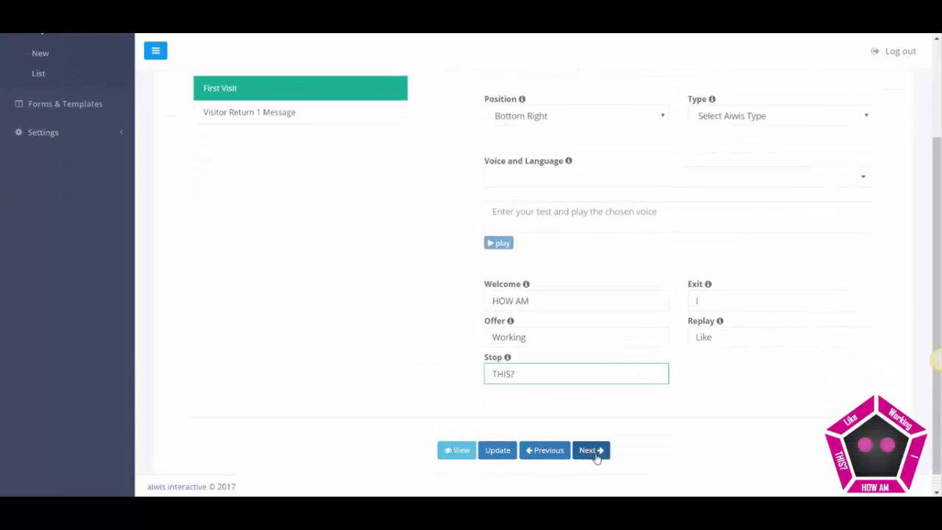
# Return to the avatar step, make the Visitor Exit avatar female, and try the Penelope US Spanish voice.
pyautogui.click(596, 457)
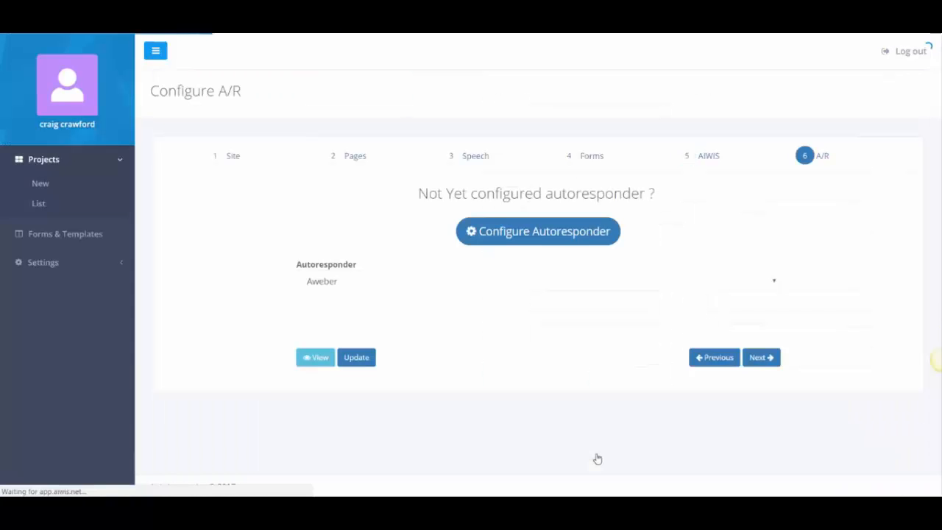
pyautogui.click(710, 357)
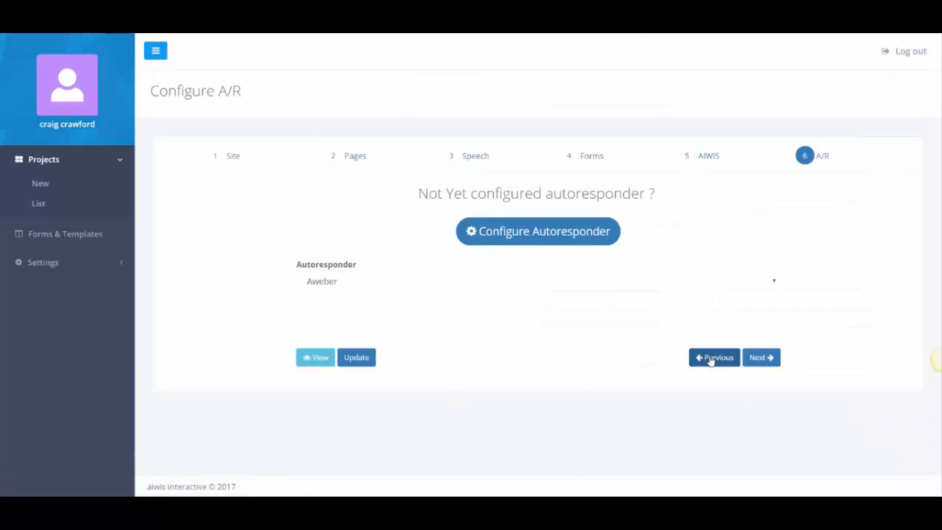
pyautogui.click(554, 316)
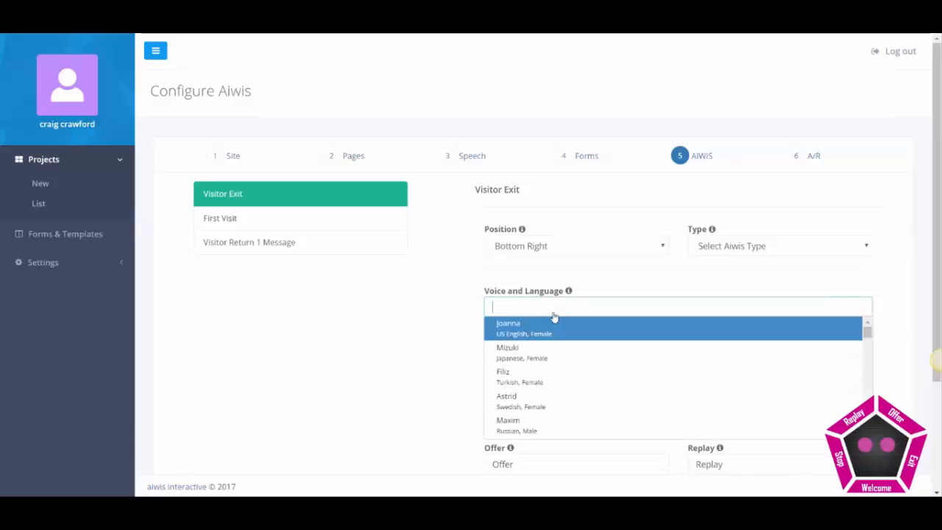
pyautogui.click(715, 237)
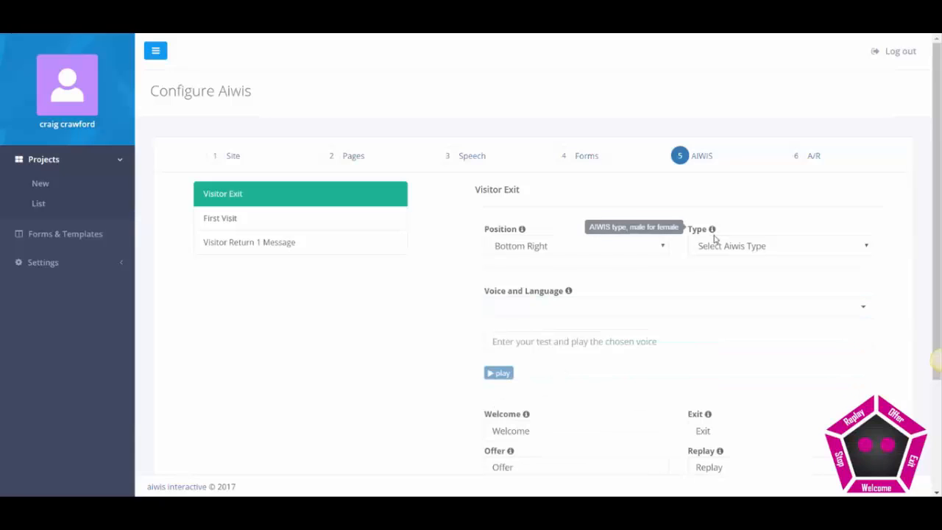
pyautogui.click(710, 245)
pyautogui.click(699, 288)
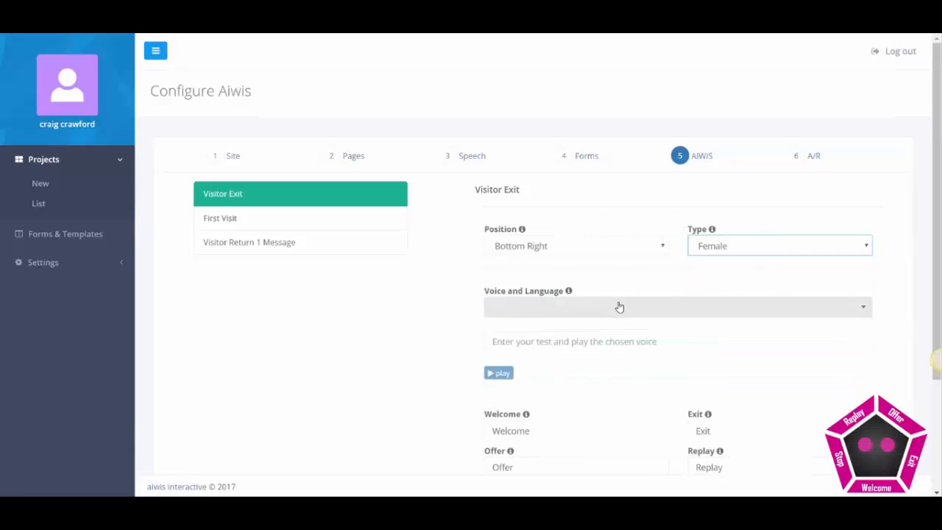
pyautogui.click(618, 307)
pyautogui.scroll(-5, 537, 390)
pyautogui.scroll(-1, 538, 392)
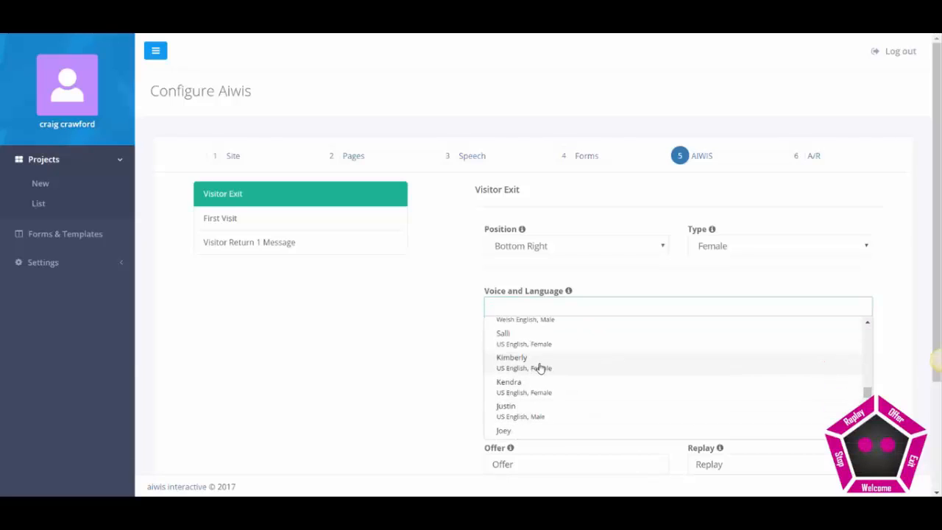
pyautogui.scroll(2, 527, 343)
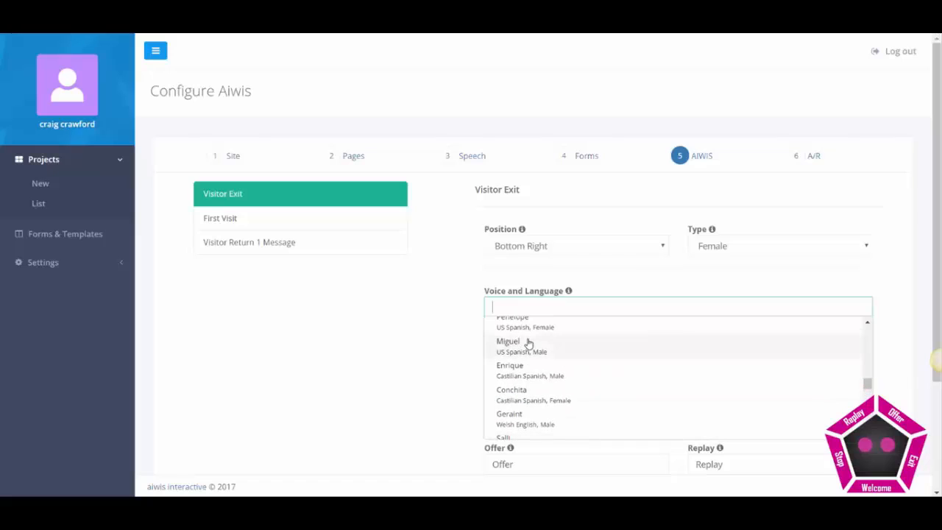
pyautogui.click(528, 324)
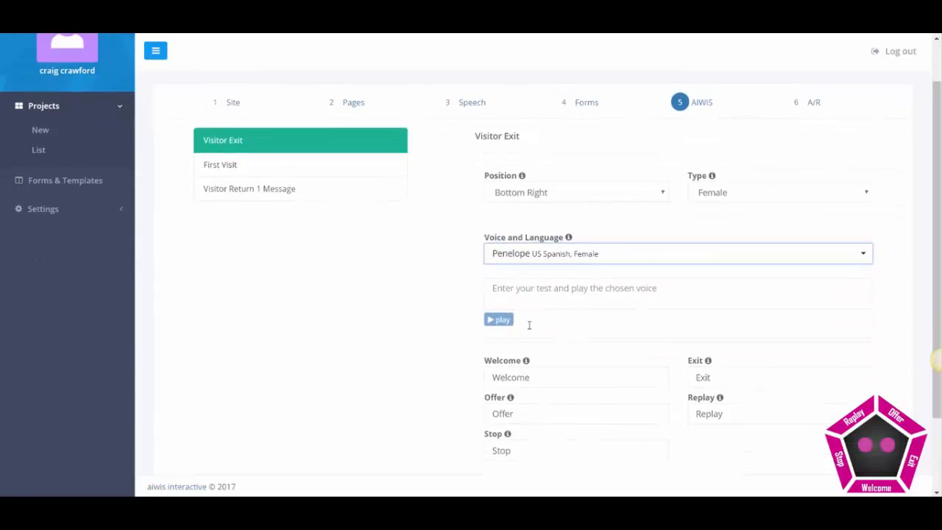
# Switch the Visitor Exit voice to Russell (Australian English, Male) and save.
pyautogui.click(536, 252)
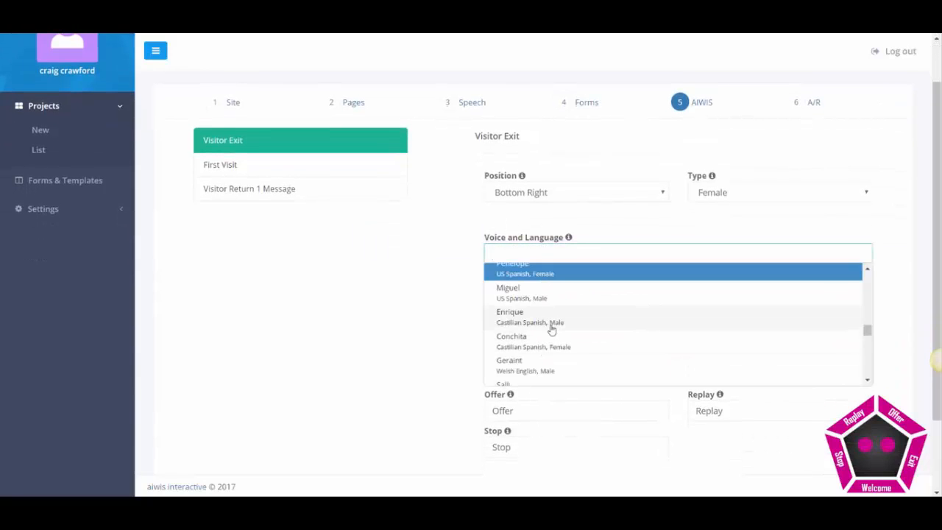
pyautogui.scroll(5, 550, 328)
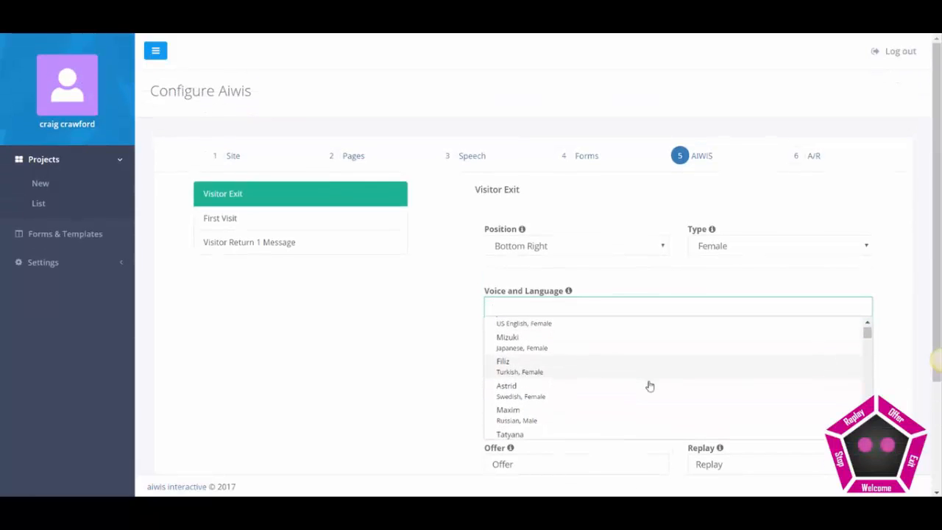
pyautogui.scroll(-1, 649, 386)
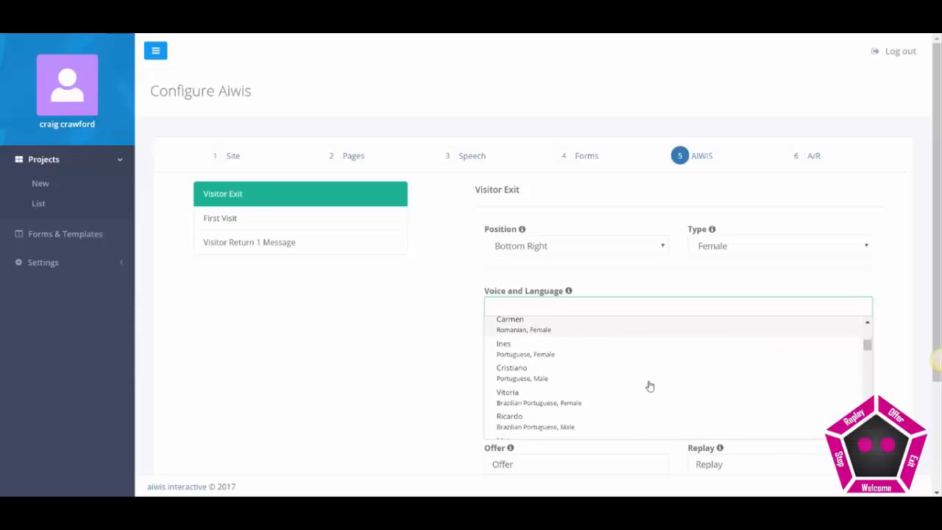
pyautogui.scroll(-1, 649, 385)
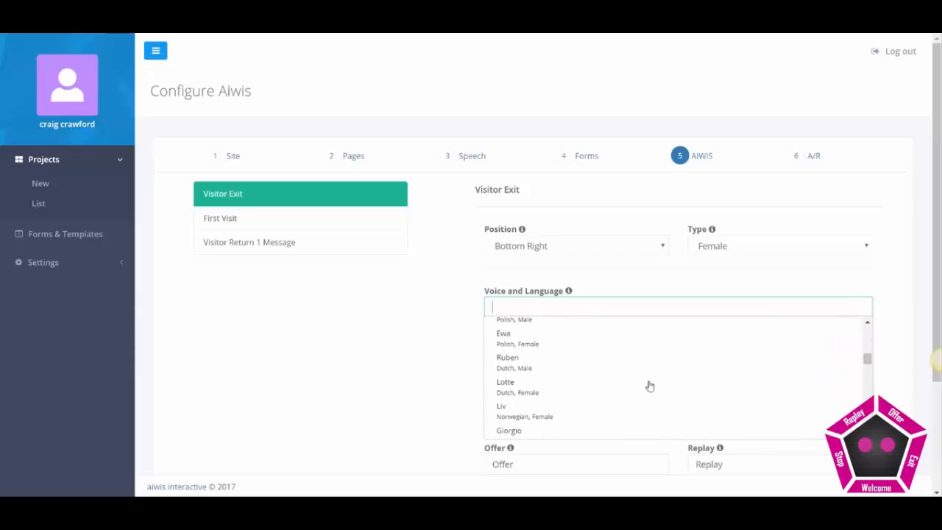
pyautogui.scroll(-1, 650, 386)
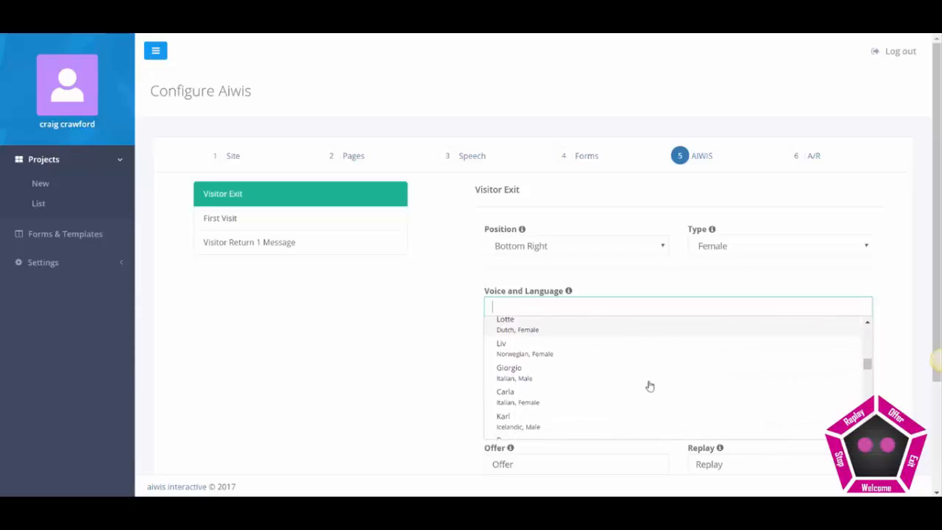
pyautogui.scroll(-2, 650, 386)
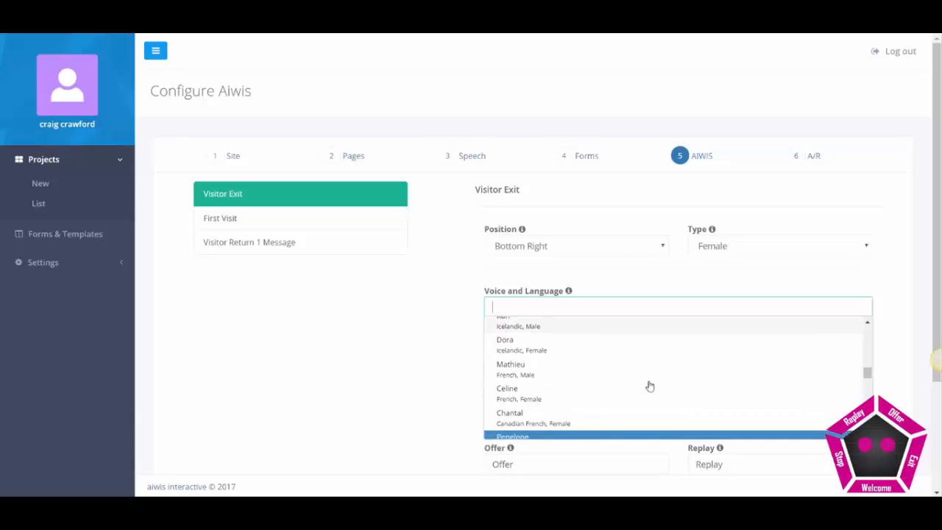
pyautogui.scroll(-2, 650, 386)
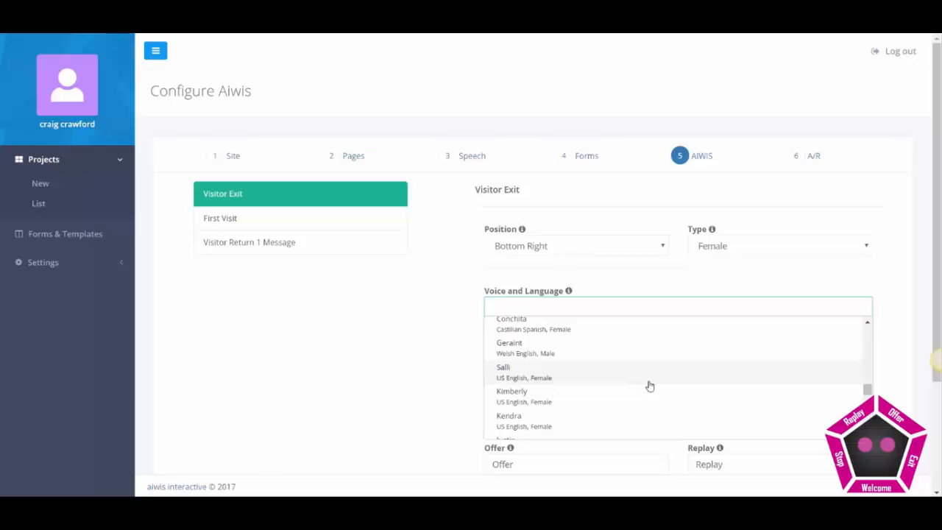
pyautogui.scroll(-1, 650, 386)
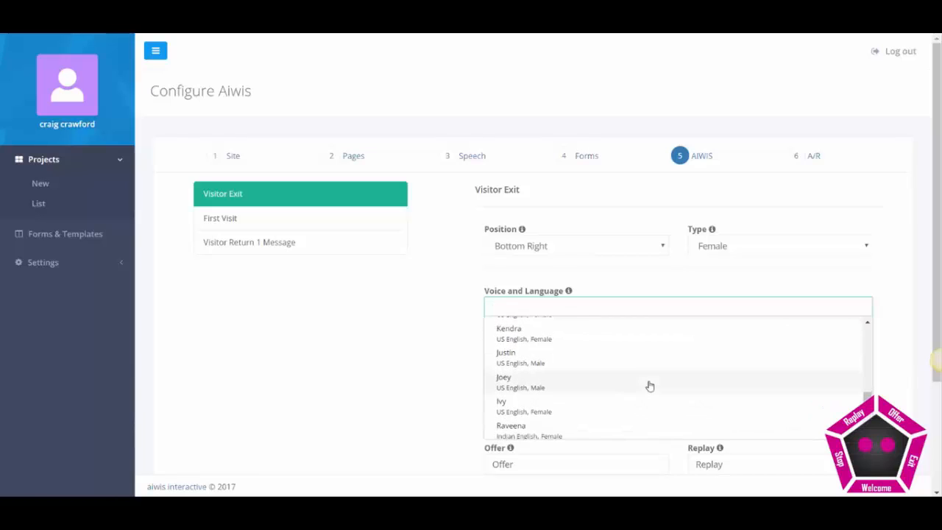
pyautogui.scroll(-1, 649, 385)
pyautogui.scroll(-2, 650, 386)
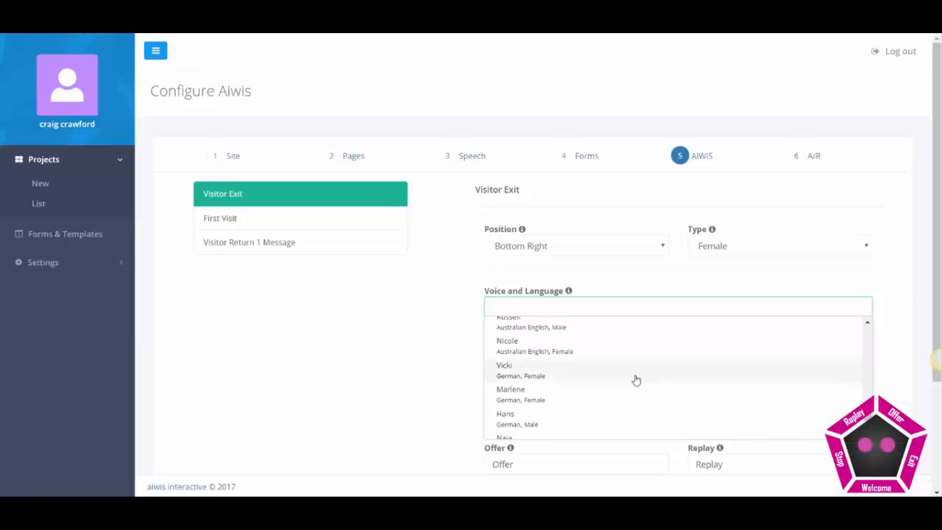
pyautogui.click(567, 328)
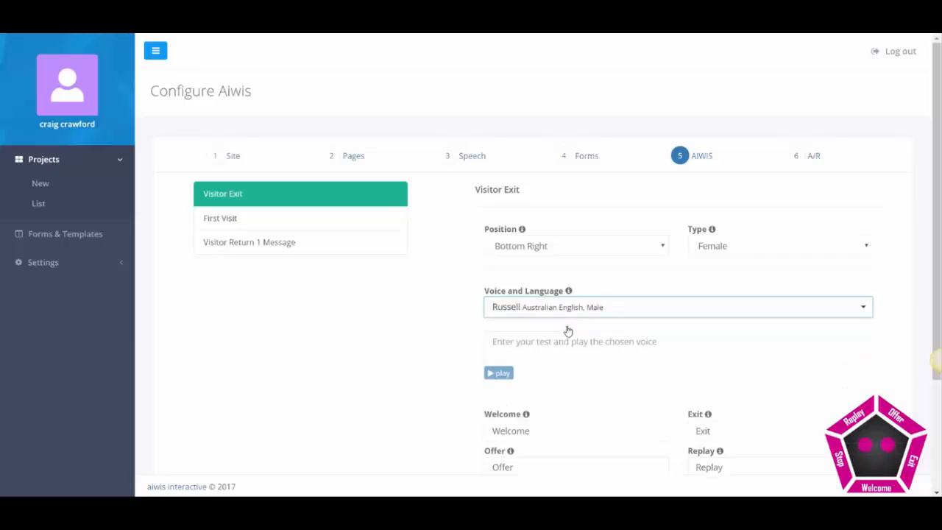
pyautogui.scroll(-2, 359, 407)
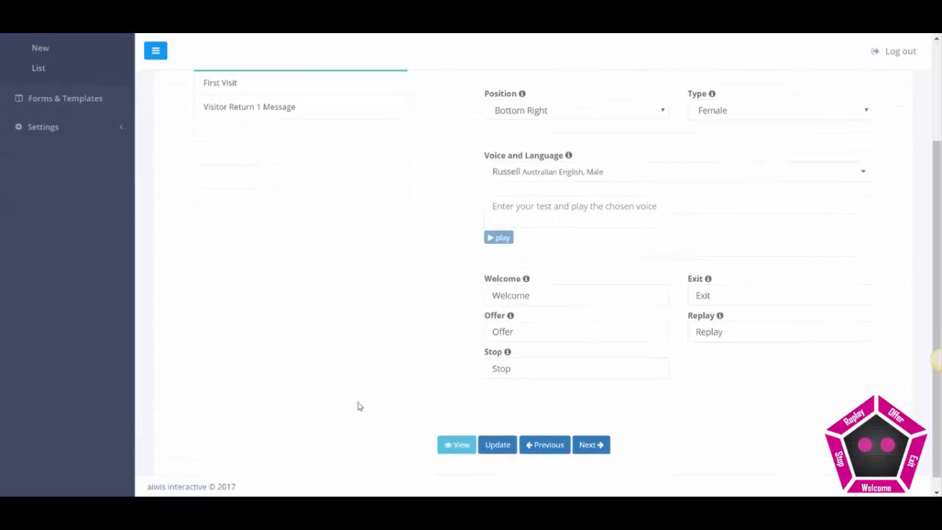
pyautogui.click(490, 448)
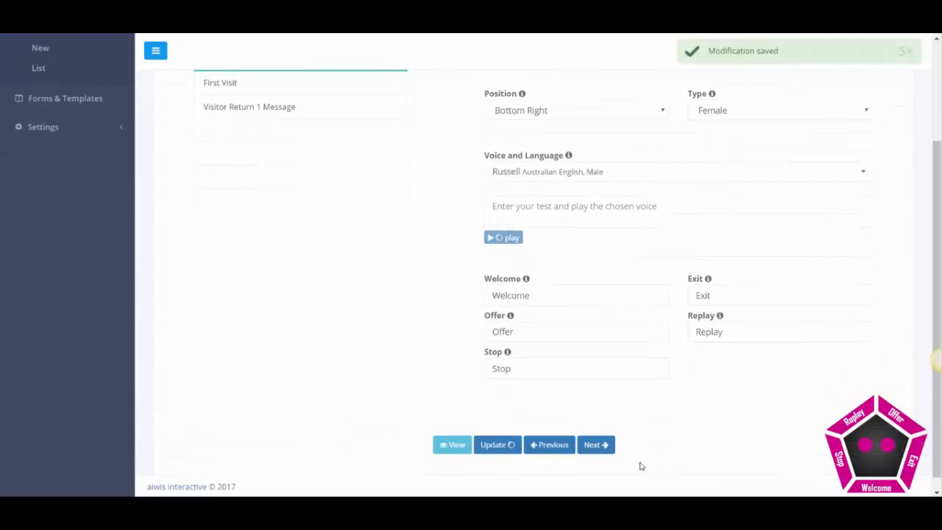
# Advance to the installation script, select the whole code, and return to WordPress.
pyautogui.click(599, 445)
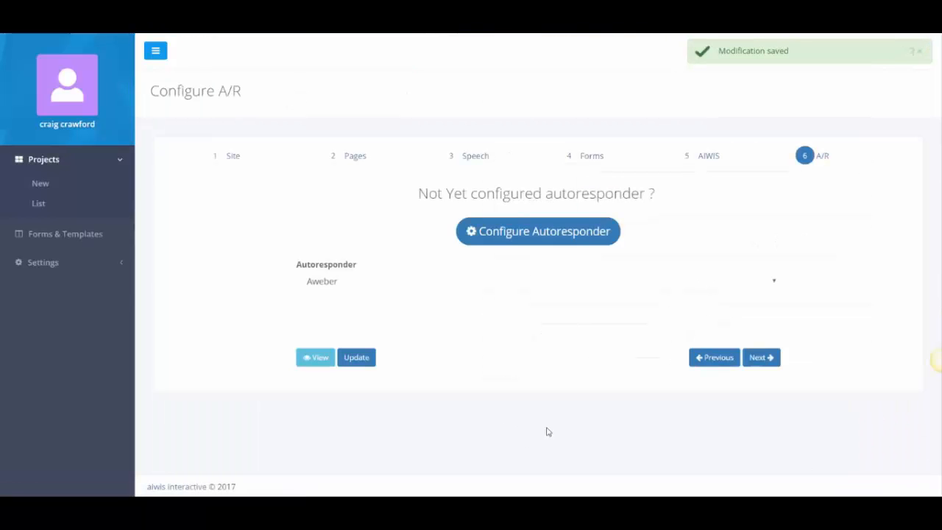
pyautogui.click(762, 360)
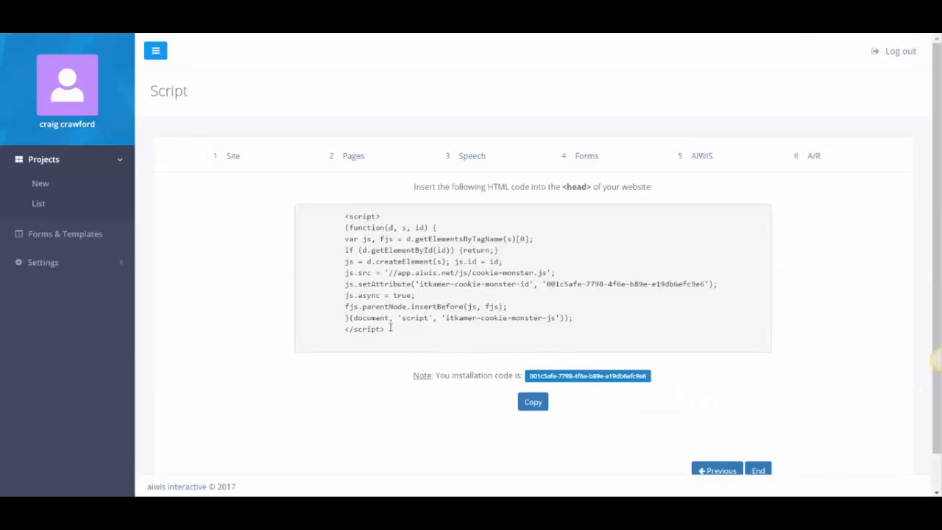
pyautogui.moveTo(390, 328); pyautogui.dragTo(327, 211)
pyautogui.hotkey('ctrl', 'c')
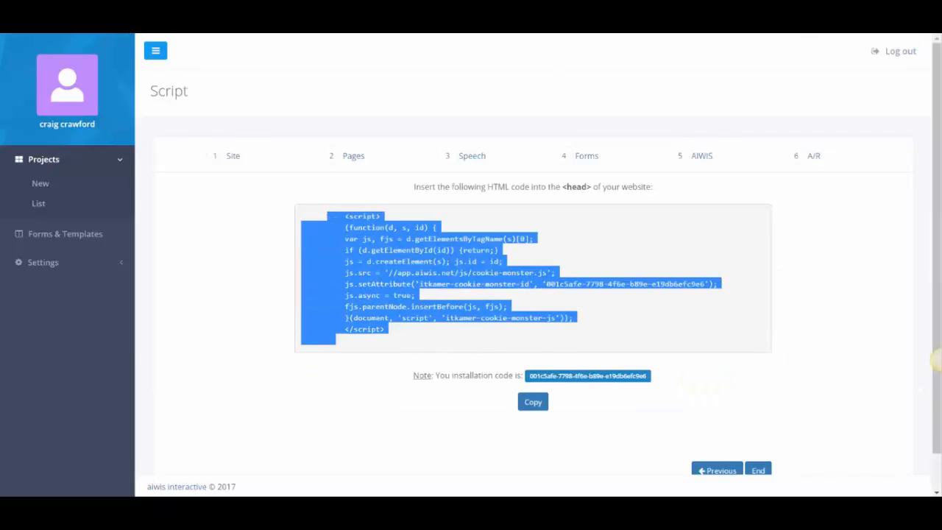
pyautogui.hotkey('ctrl', 'Tab')
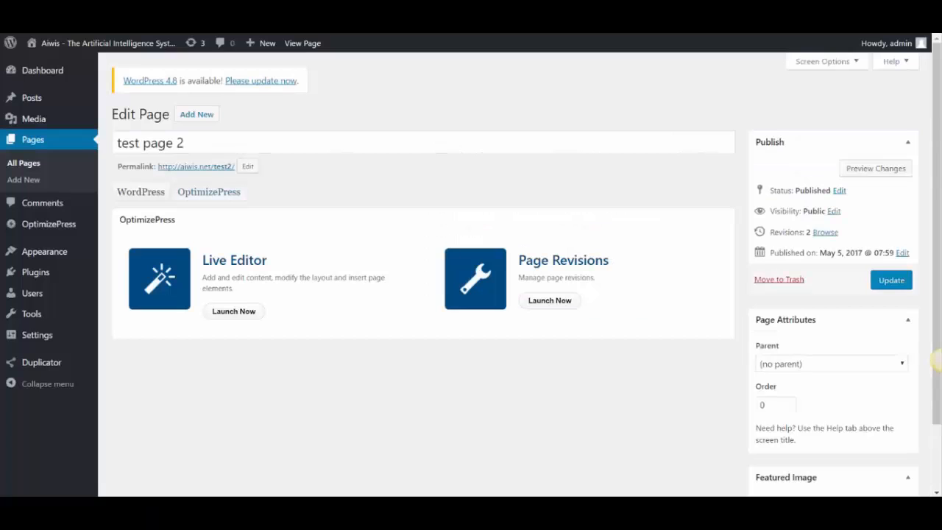
# In Live Editor, paste the new AIWIS script over test page 2's custom HTML content.
pyautogui.click(257, 312)
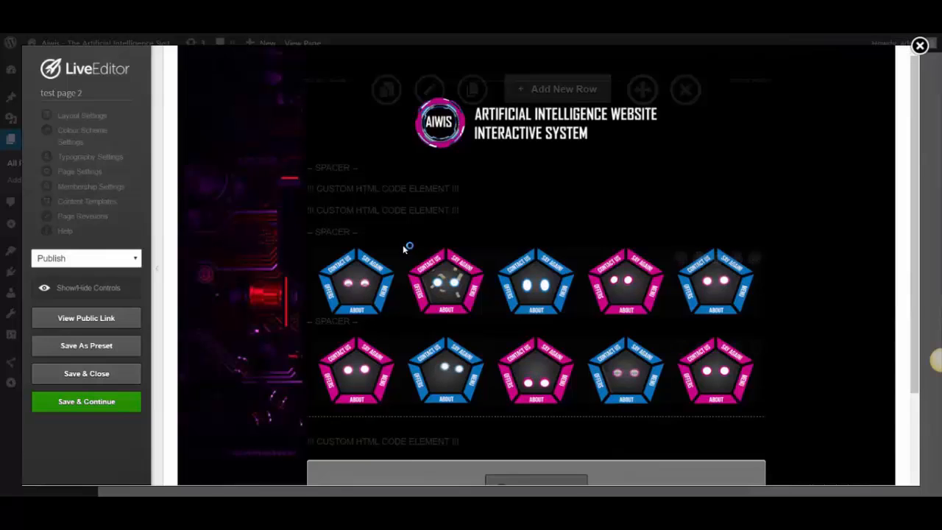
pyautogui.click(679, 192)
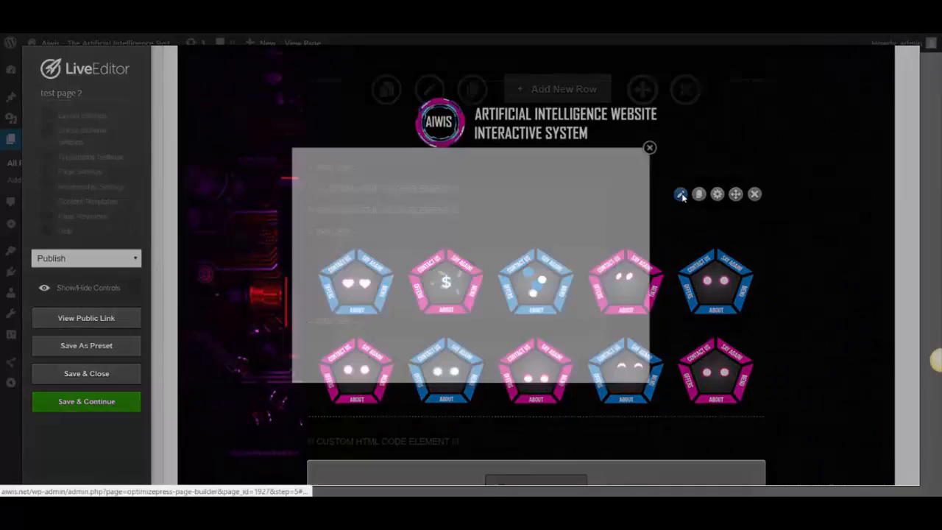
pyautogui.click(511, 340)
pyautogui.hotkey('ctrl', 'a')
pyautogui.hotkey('ctrl', 'v')
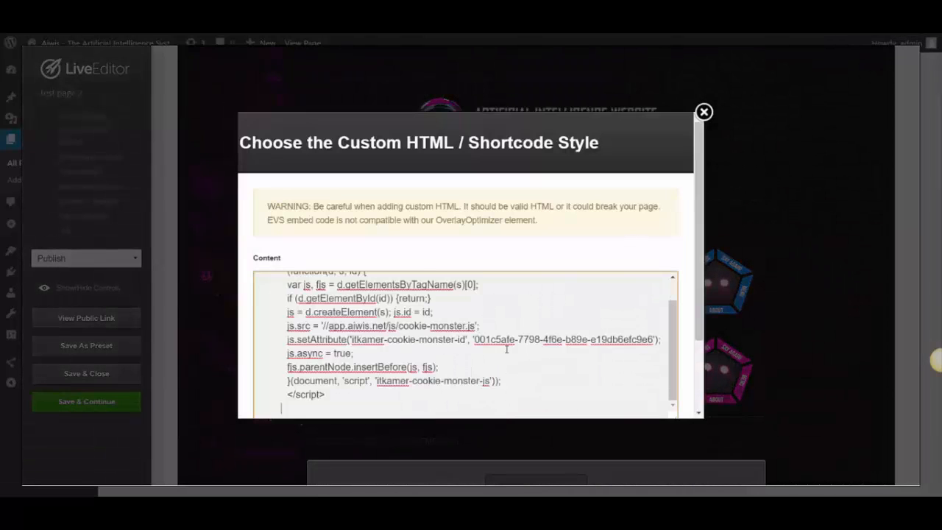
pyautogui.scroll(-3, 647, 382)
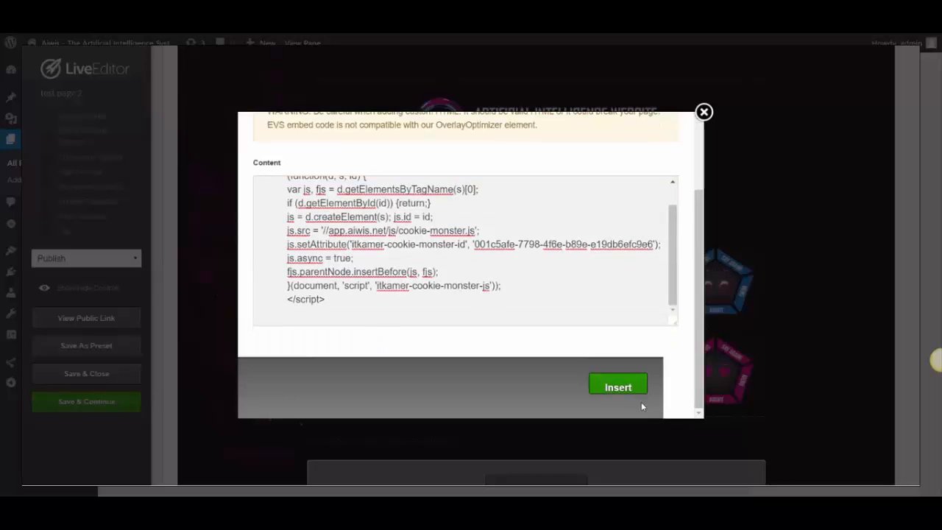
pyautogui.click(616, 387)
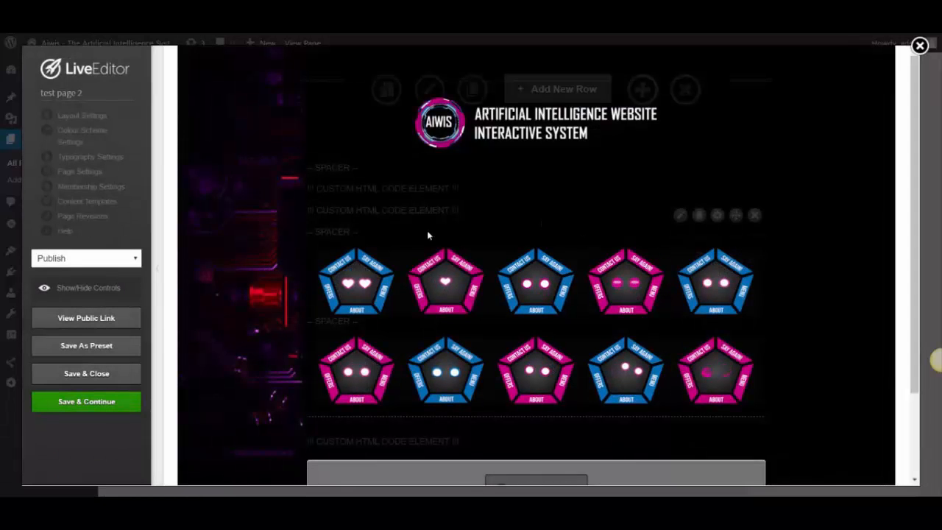
# Delete the redundant custom HTML element, save the page, and open Chrome's Settings.
pyautogui.click(679, 214)
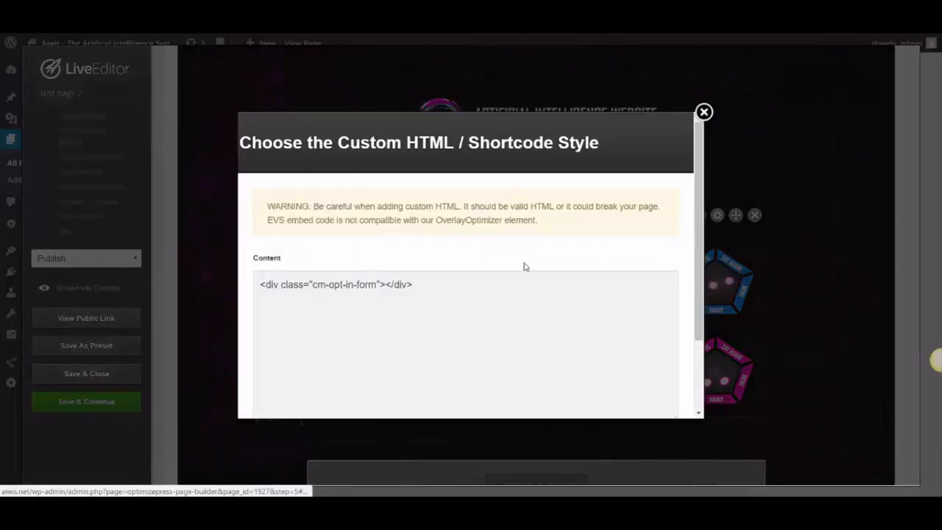
pyautogui.moveTo(317, 285); pyautogui.dragTo(259, 284)
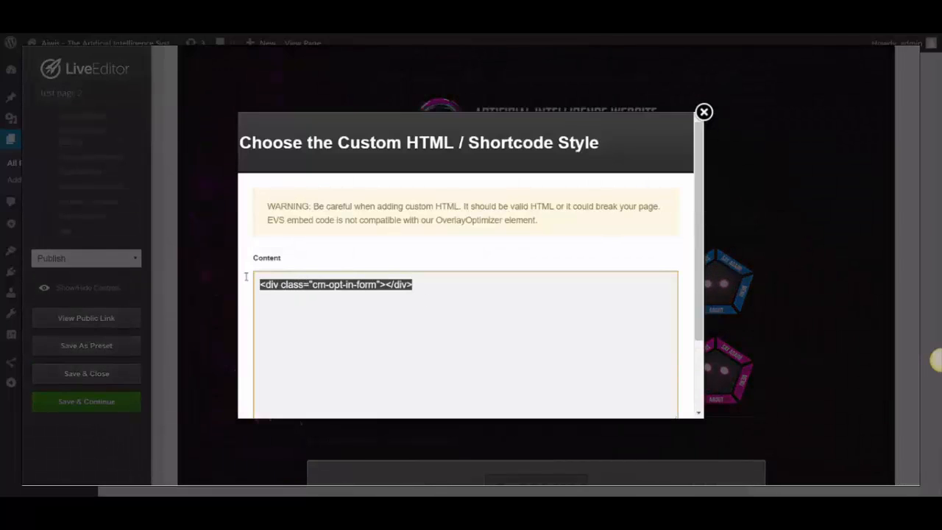
pyautogui.click(702, 118)
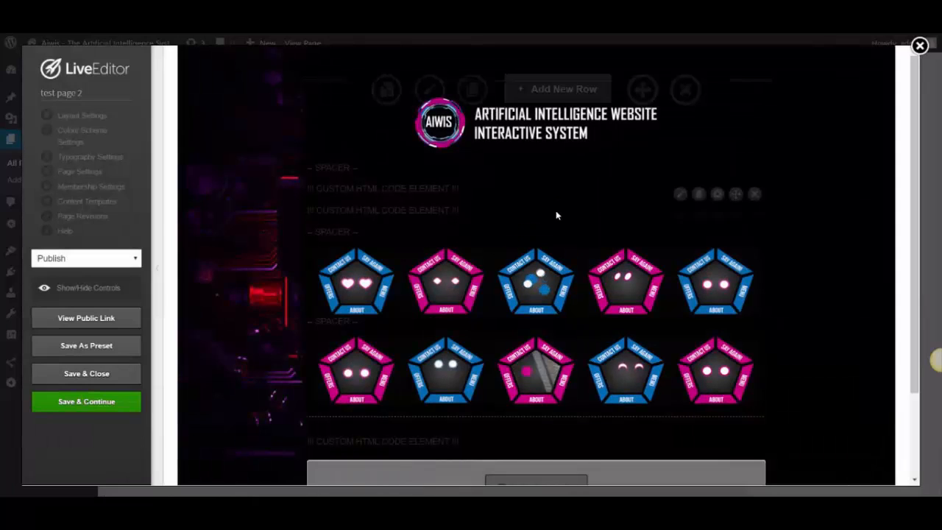
pyautogui.click(754, 215)
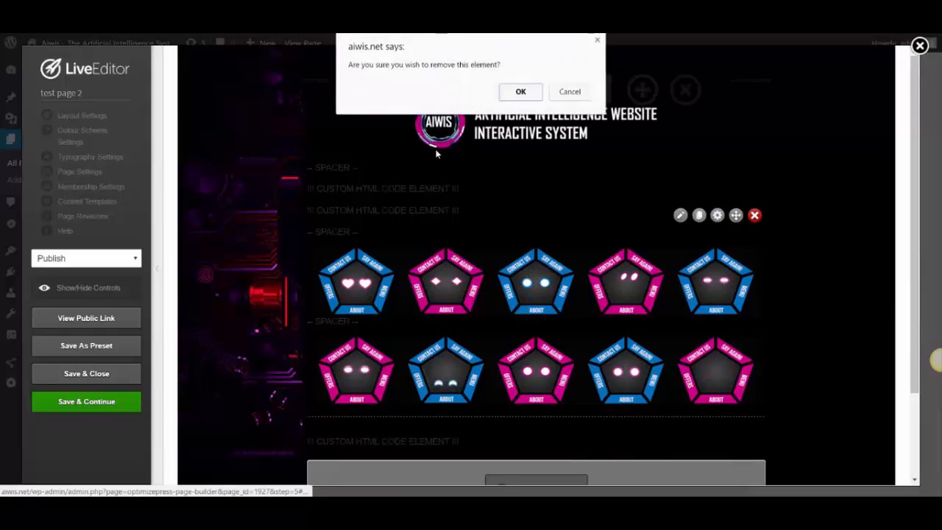
pyautogui.click(512, 92)
pyautogui.click(108, 403)
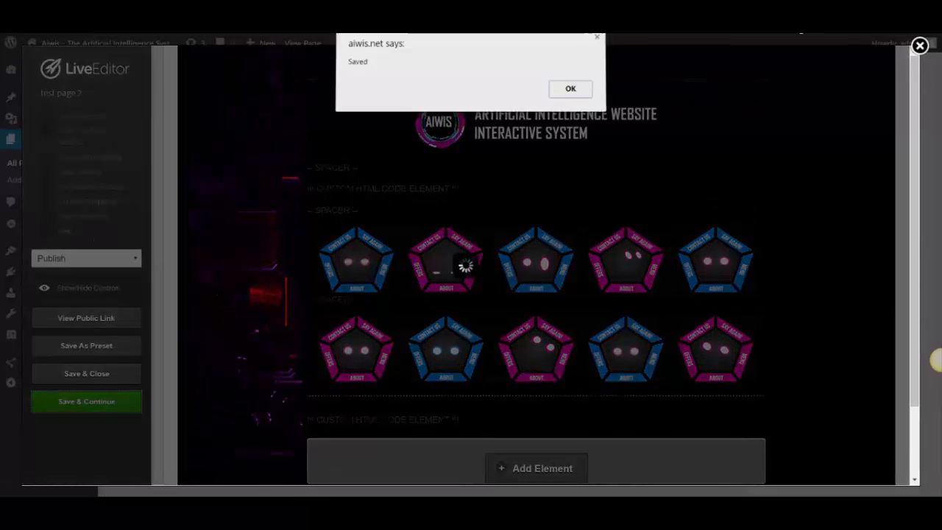
pyautogui.click(579, 96)
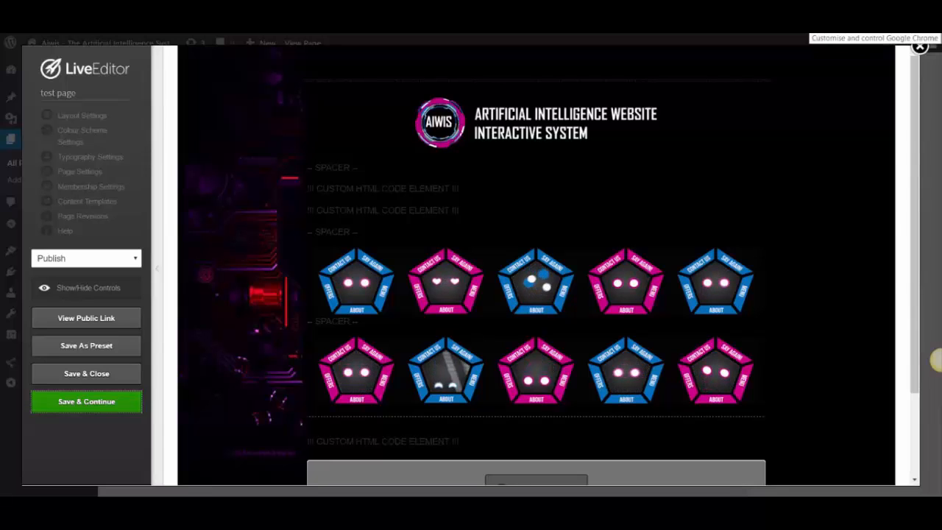
pyautogui.click(931, 23)
pyautogui.click(809, 241)
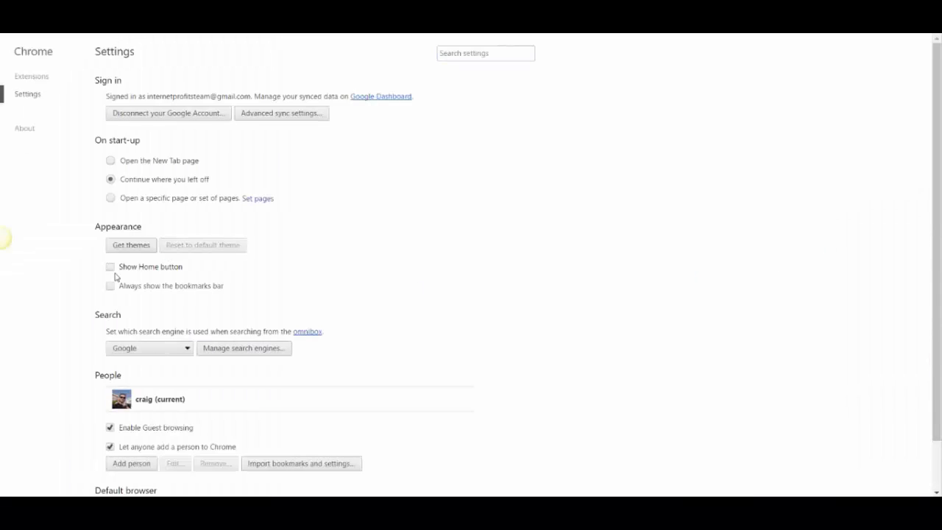
# Open Chrome's full list of stored cookies and site data under advanced content settings.
pyautogui.scroll(-1, 125, 317)
pyautogui.click(140, 477)
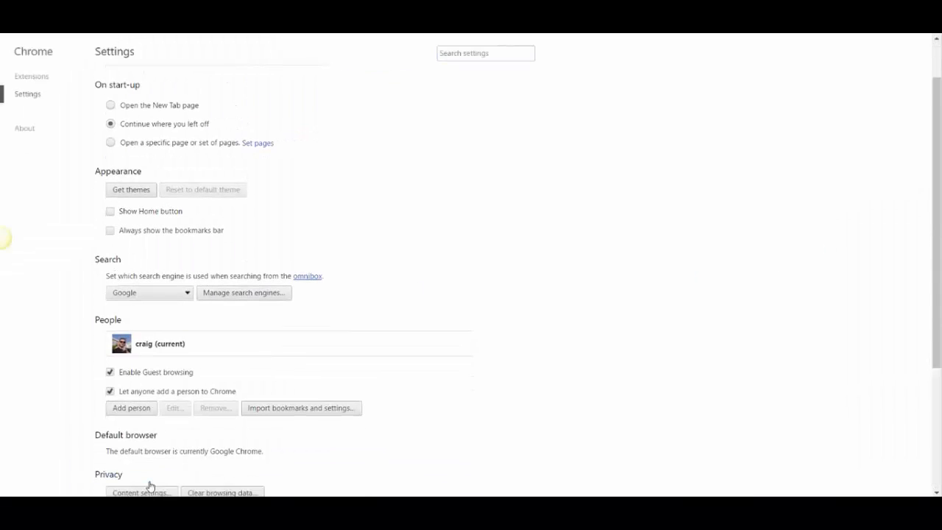
pyautogui.scroll(-5, 150, 484)
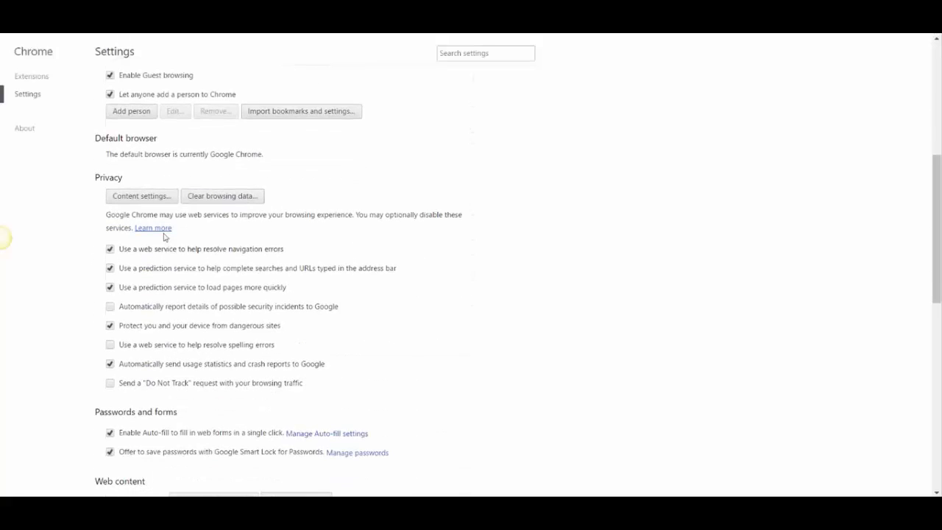
pyautogui.click(155, 197)
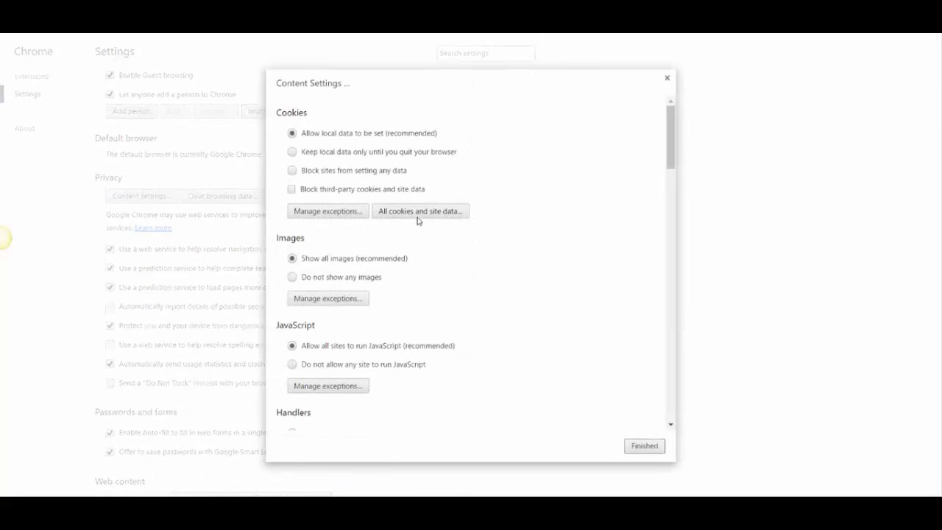
pyautogui.click(417, 218)
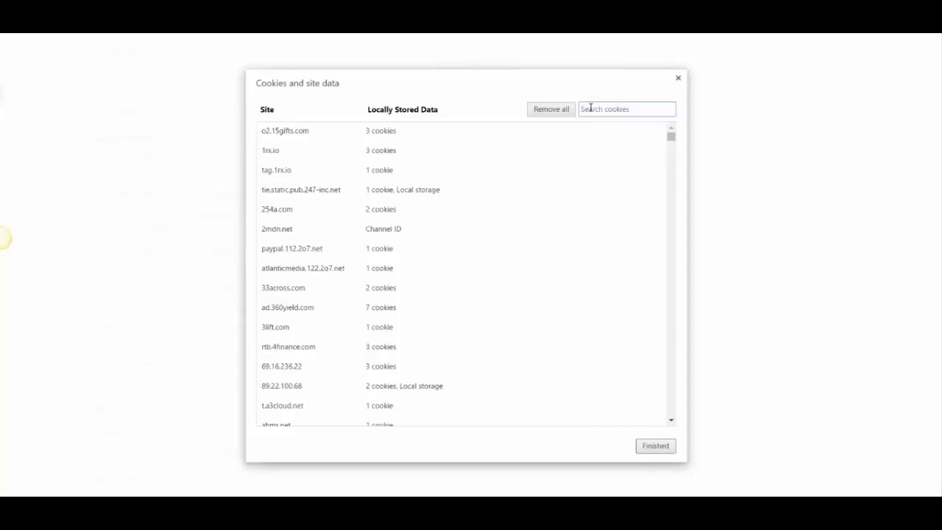
# Search the cookies for the aiwis sites, remove all results, and close both settings dialogs.
pyautogui.click(590, 108)
pyautogui.write('av')
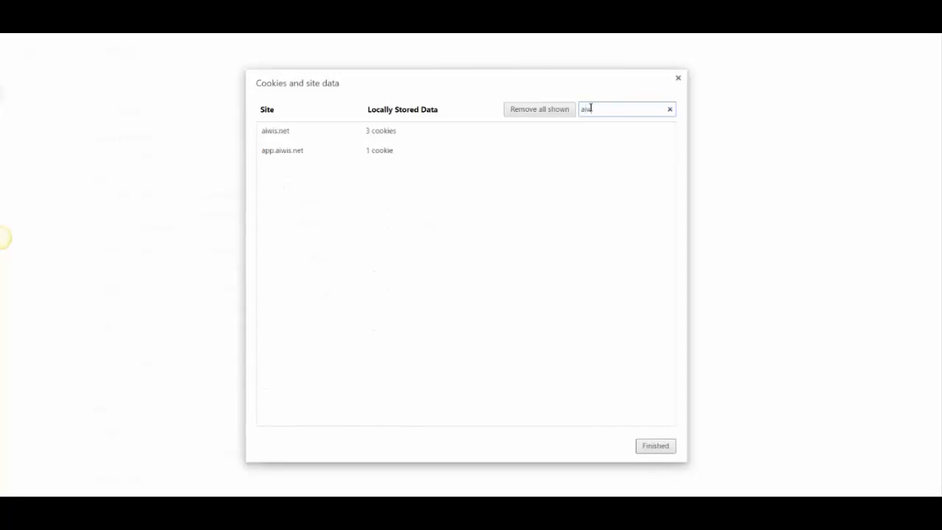
pyautogui.click(563, 112)
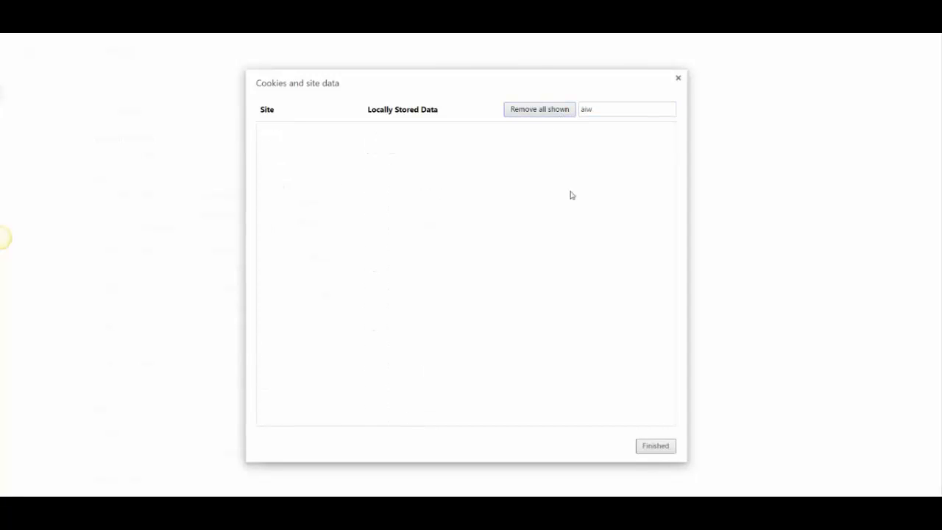
pyautogui.click(655, 446)
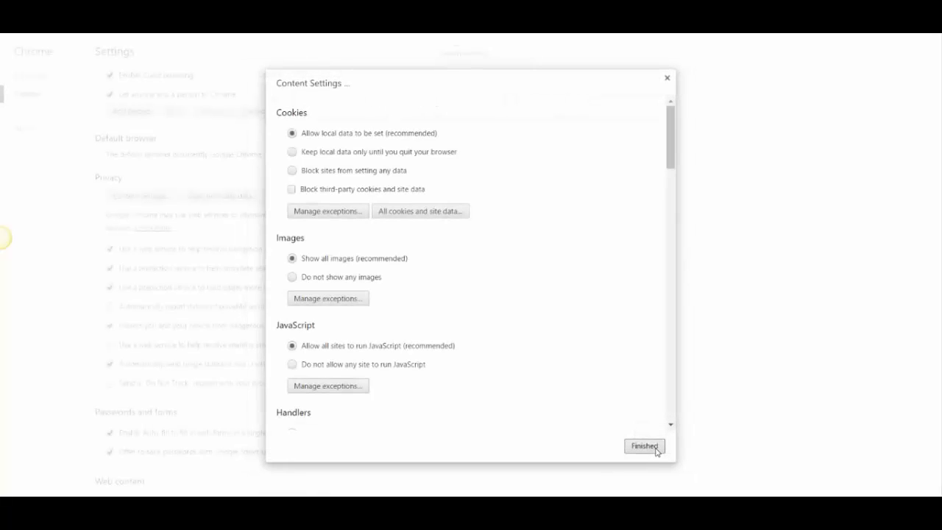
pyautogui.click(656, 448)
pyautogui.write('tes')
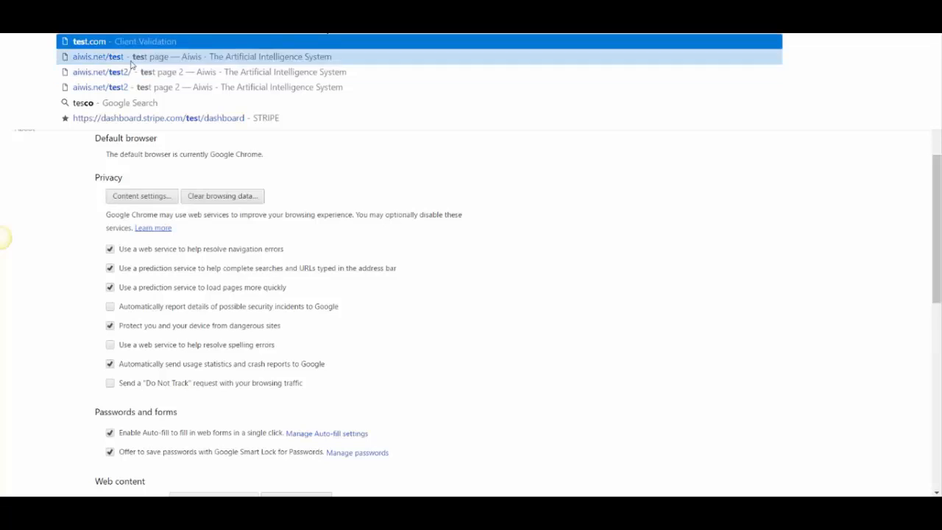
# Load aiwis.net/test and close the avatar's speech bubble asking for name and email.
pyautogui.click(134, 59)
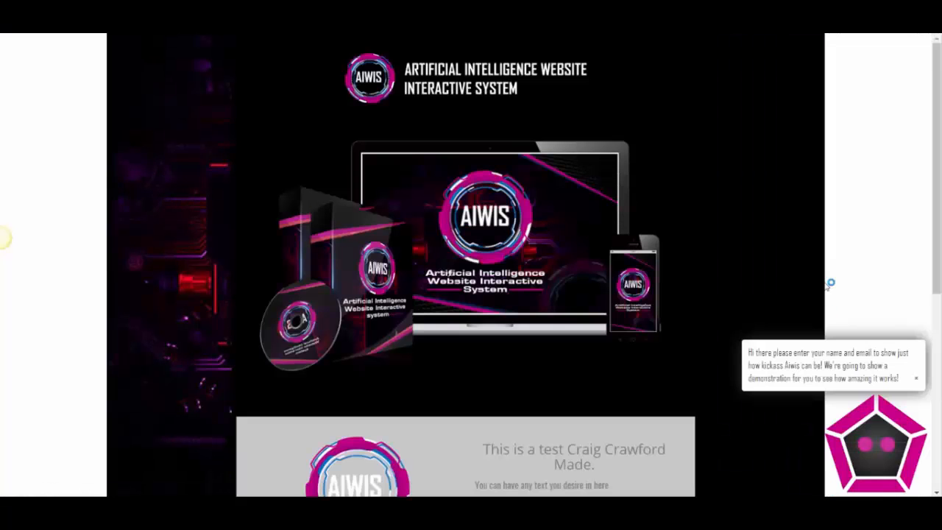
pyautogui.scroll(-4, 827, 285)
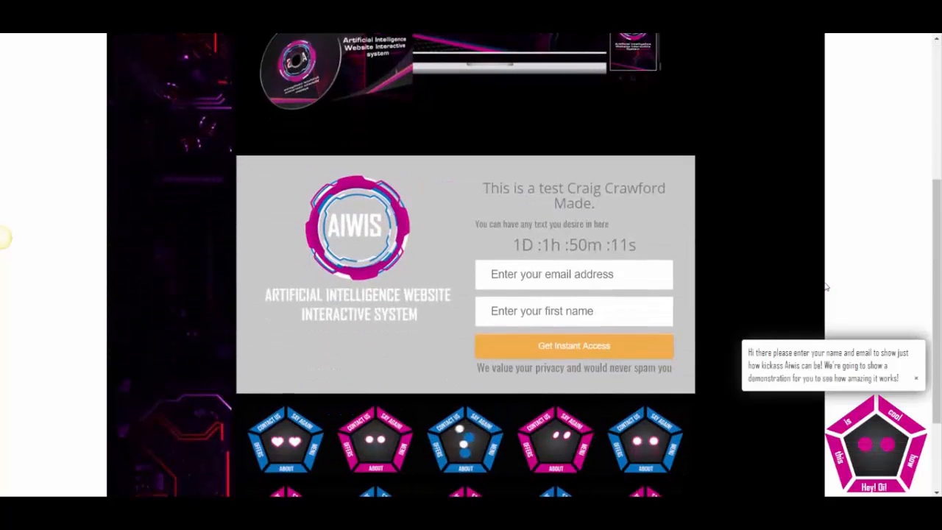
pyautogui.scroll(-1, 827, 286)
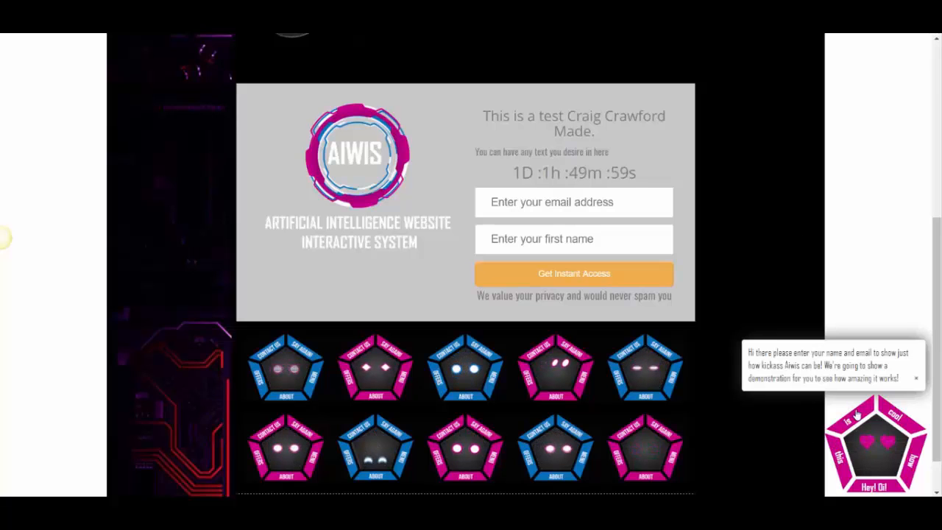
pyautogui.click(915, 381)
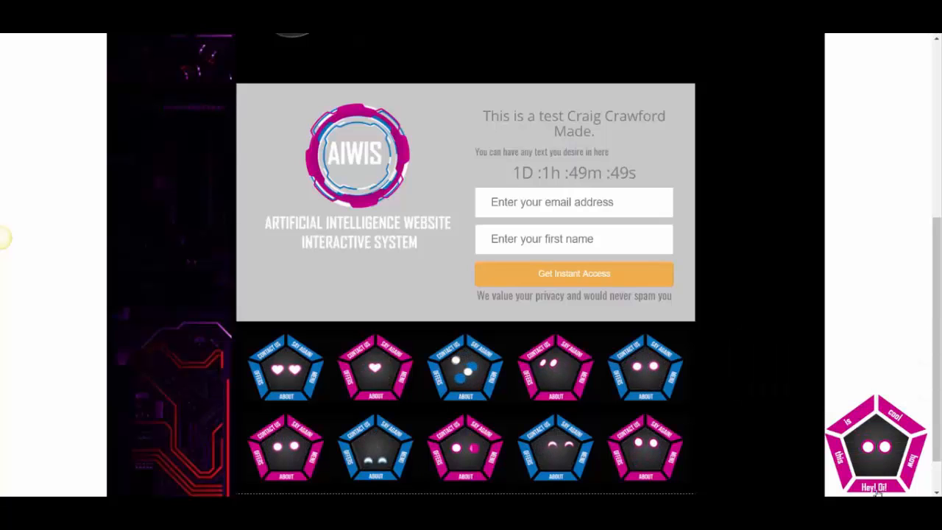
pyautogui.moveTo(876, 493)
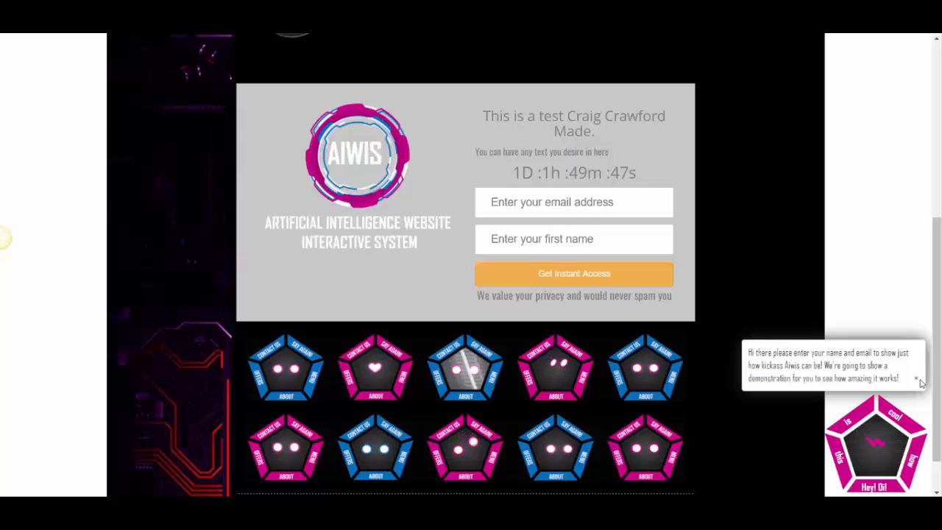
pyautogui.click(916, 381)
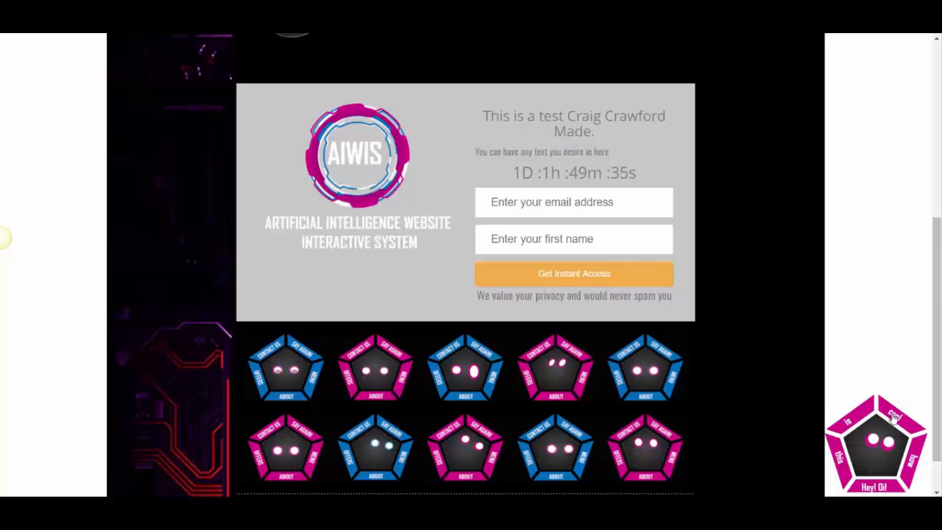
# Autofill the signup form's email and first name fields, then submit it with Get Instant Access.
pyautogui.click(575, 202)
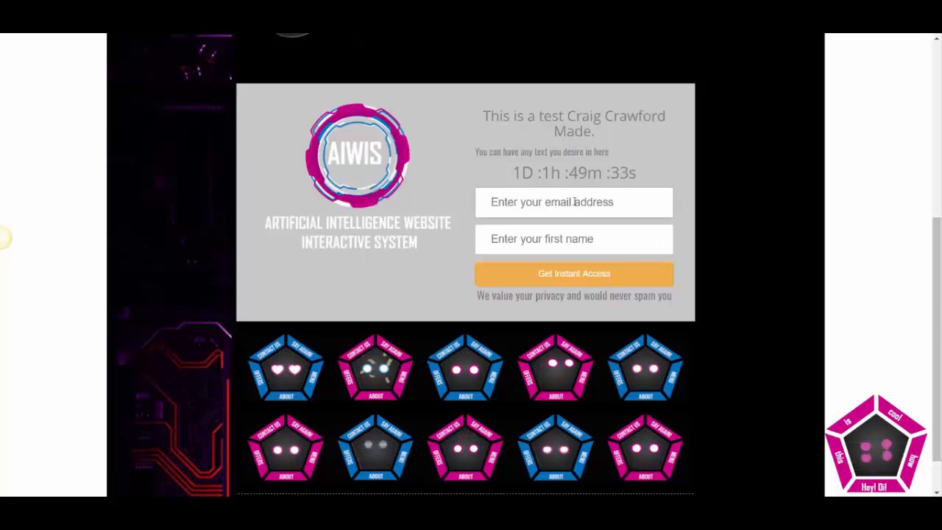
pyautogui.write('c')
pyautogui.click(571, 220)
pyautogui.click(548, 245)
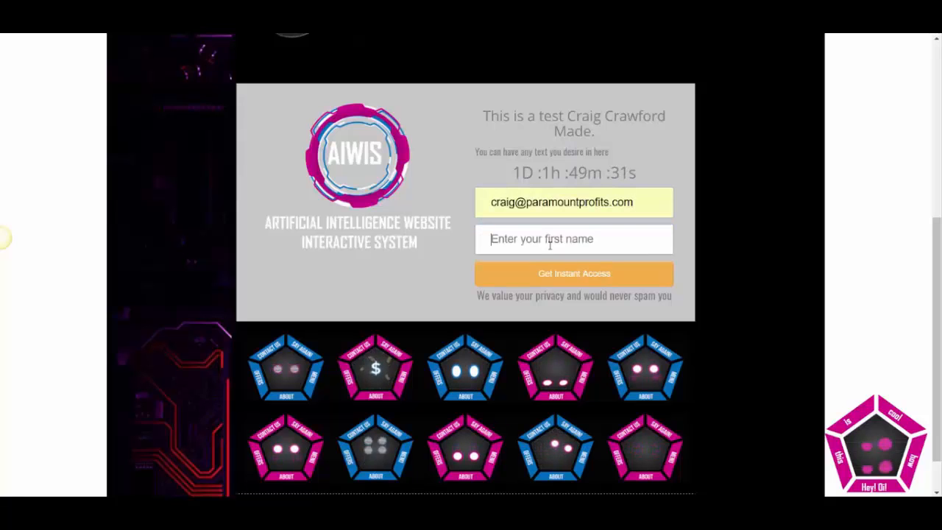
pyautogui.click(552, 288)
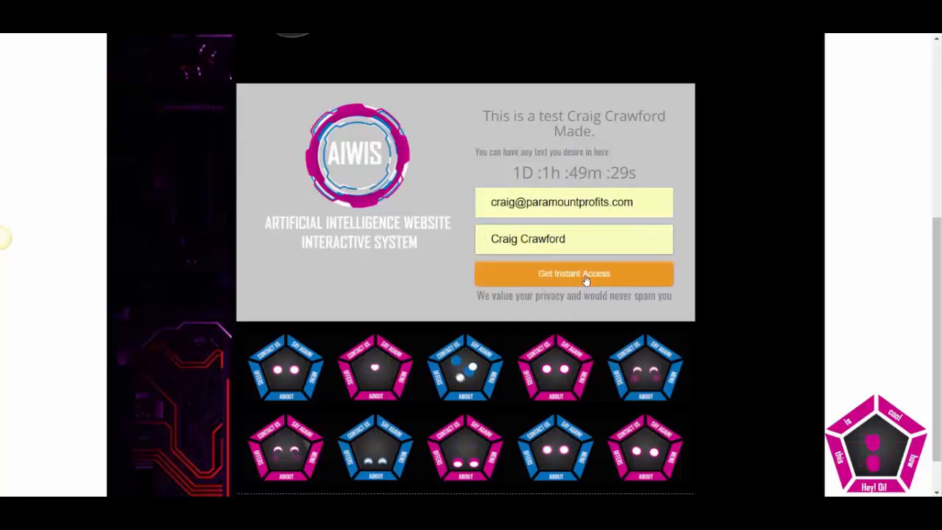
pyautogui.click(586, 278)
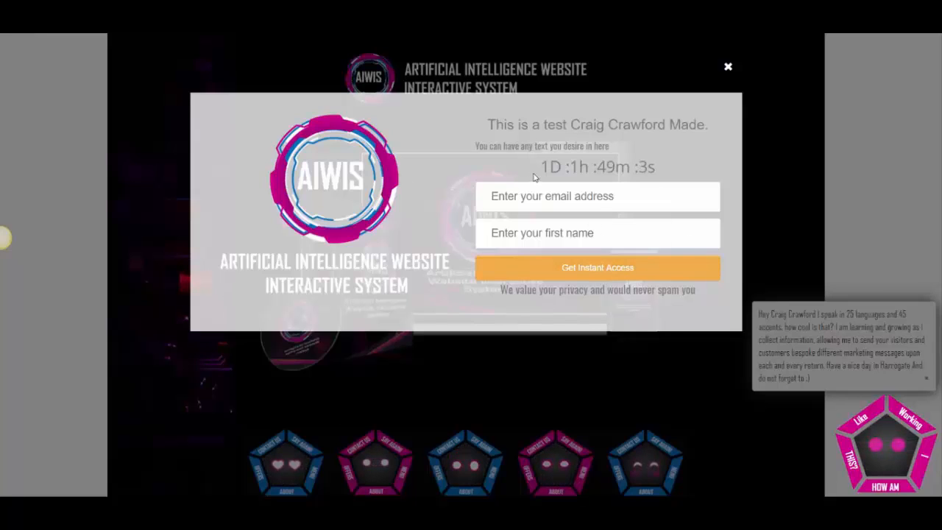
# Select the countdown timer text, then close the opt-in popup and the chat notification.
pyautogui.moveTo(540, 166); pyautogui.dragTo(670, 165)
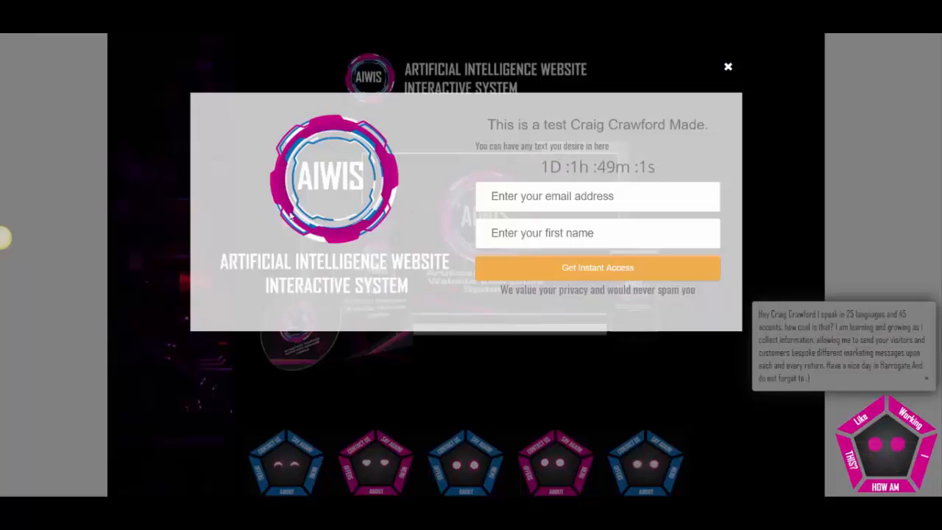
pyautogui.moveTo(285, 161); pyautogui.dragTo(310, 204)
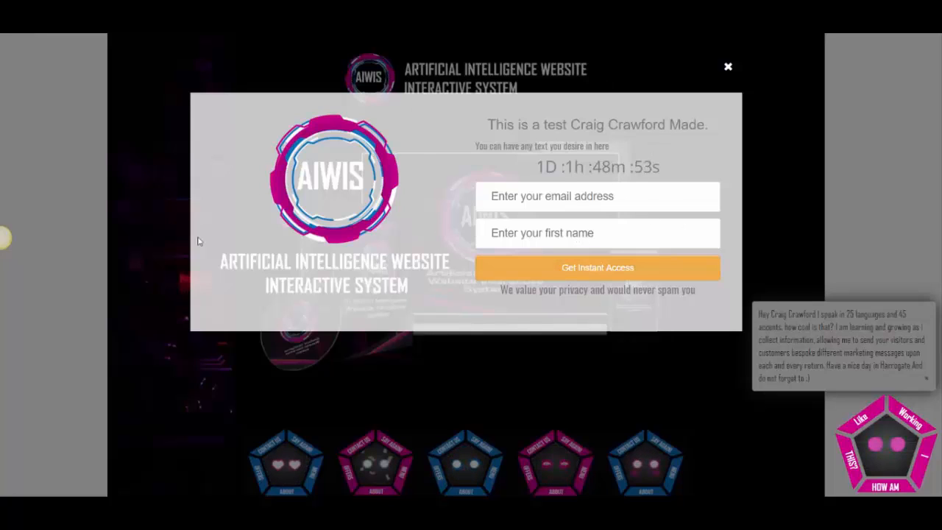
pyautogui.click(729, 68)
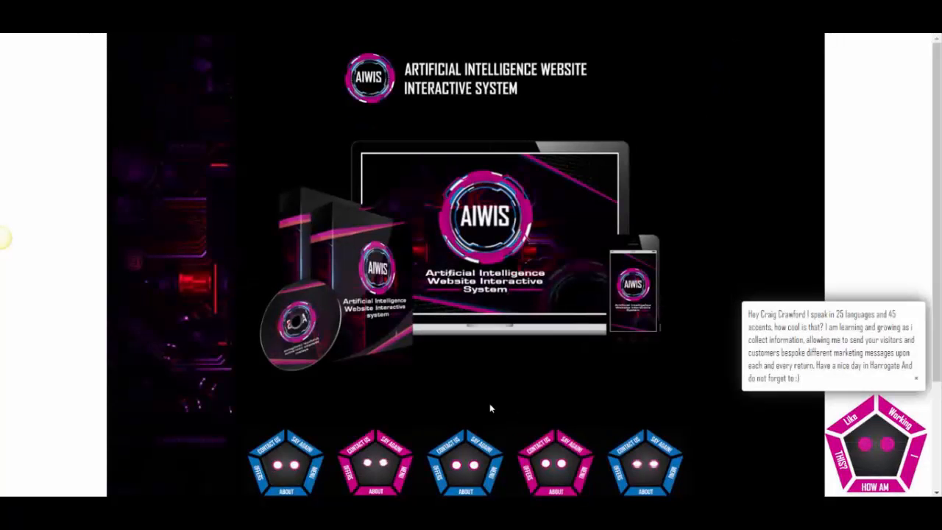
pyautogui.scroll(-2, 487, 403)
pyautogui.scroll(2, 486, 403)
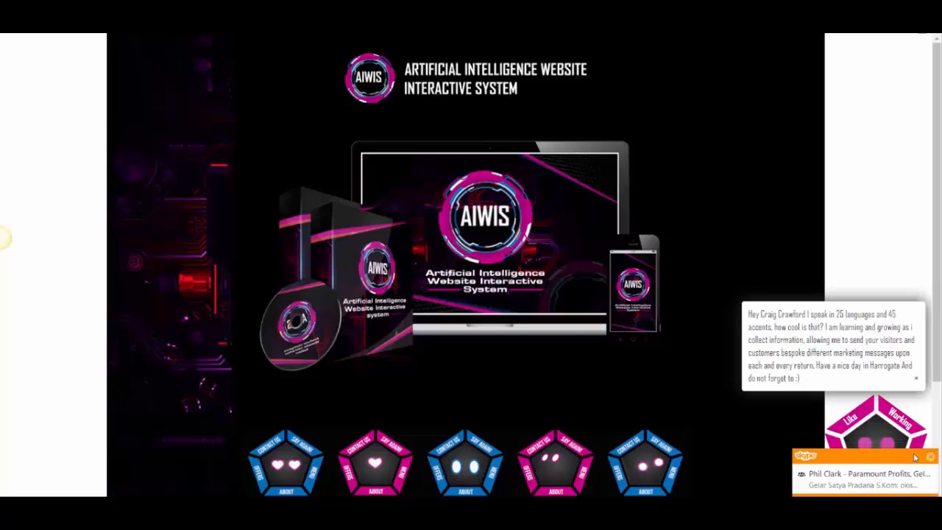
pyautogui.click(931, 457)
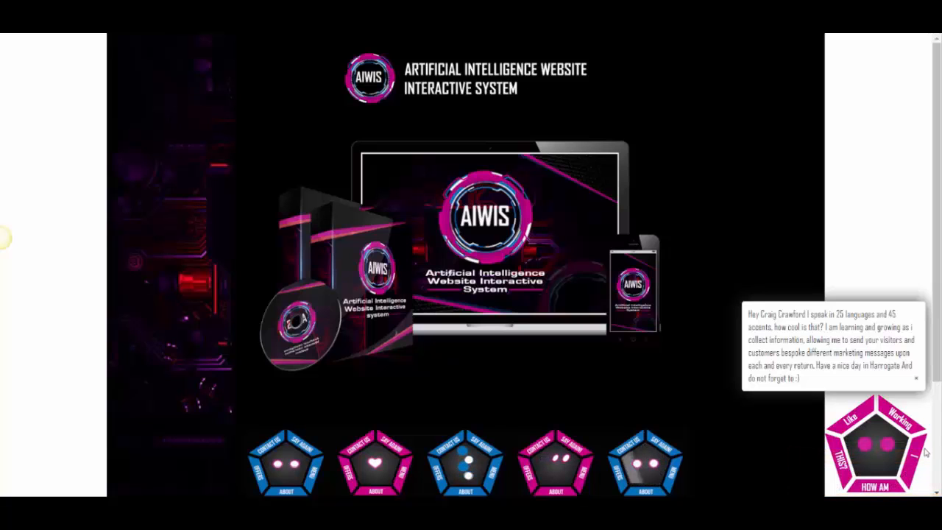
# Close, reshow and close the avatar's personalized message, then bring the opt-in popup back.
pyautogui.click(916, 380)
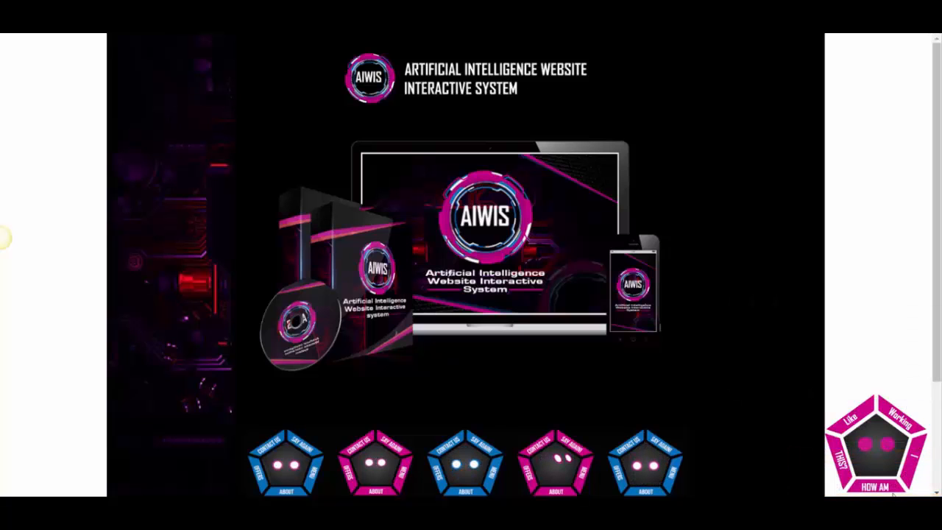
pyautogui.click(865, 492)
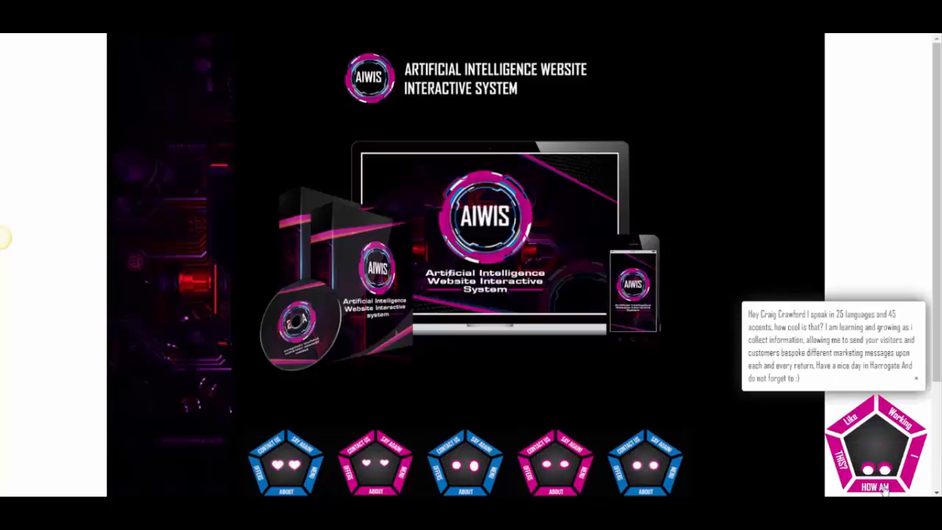
pyautogui.click(916, 381)
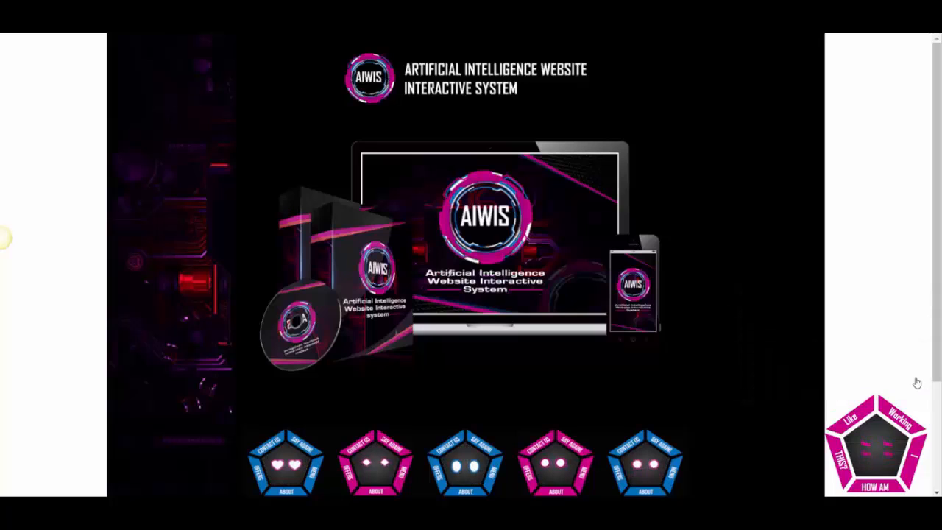
pyautogui.click(898, 424)
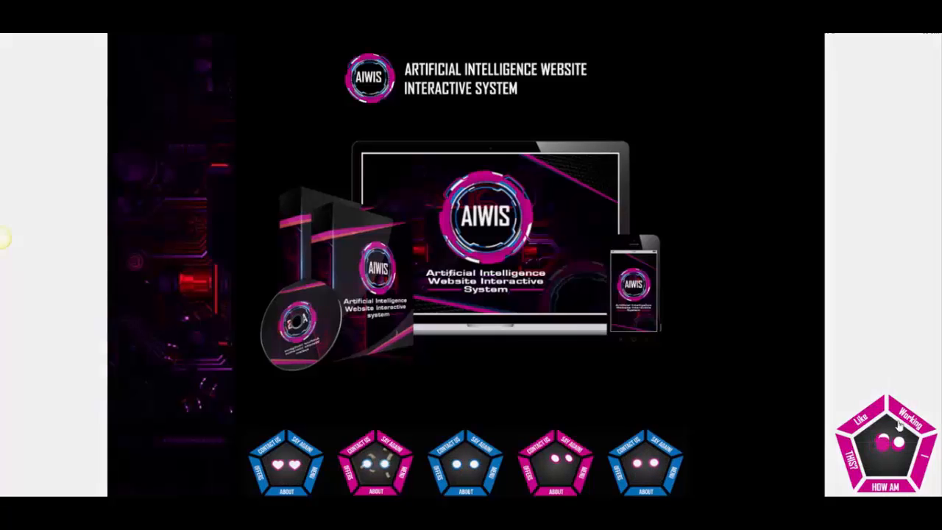